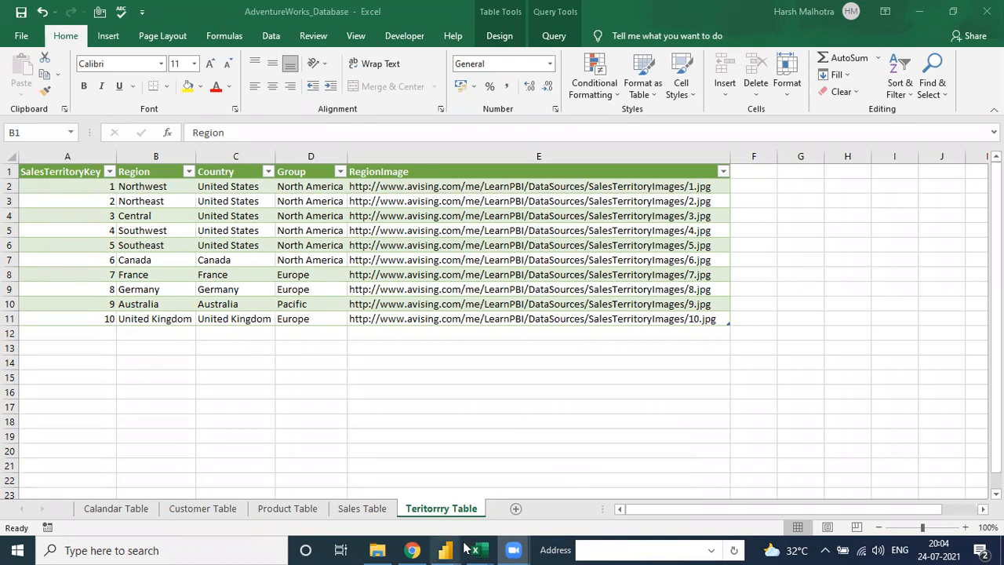
# Step: Switch to the Budget workbook and highlight its heading block, A1:E3
pyautogui.hotkey('alt', 'Tab')
pyautogui.click(295, 251)
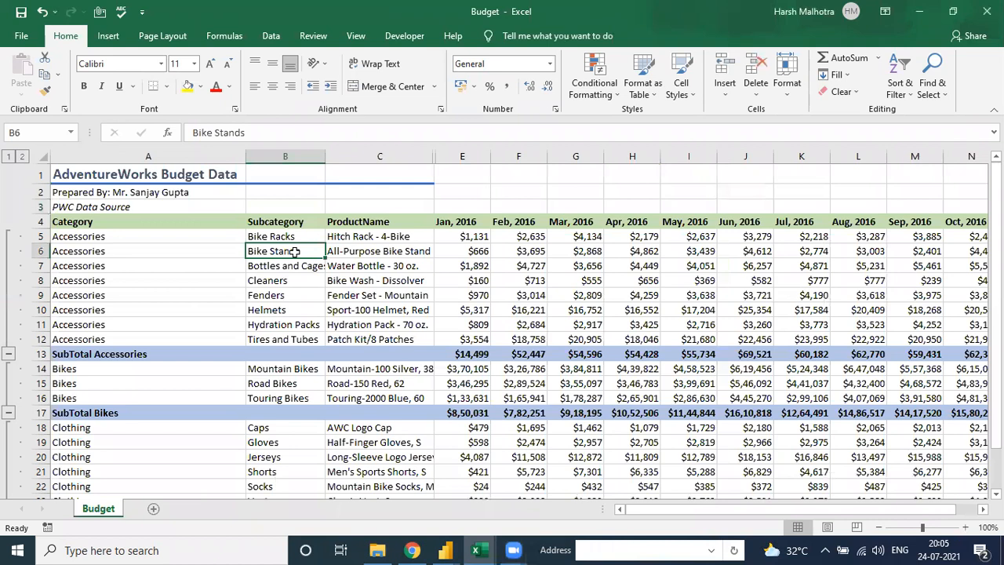
pyautogui.hotkey('ctrl', 'Home')
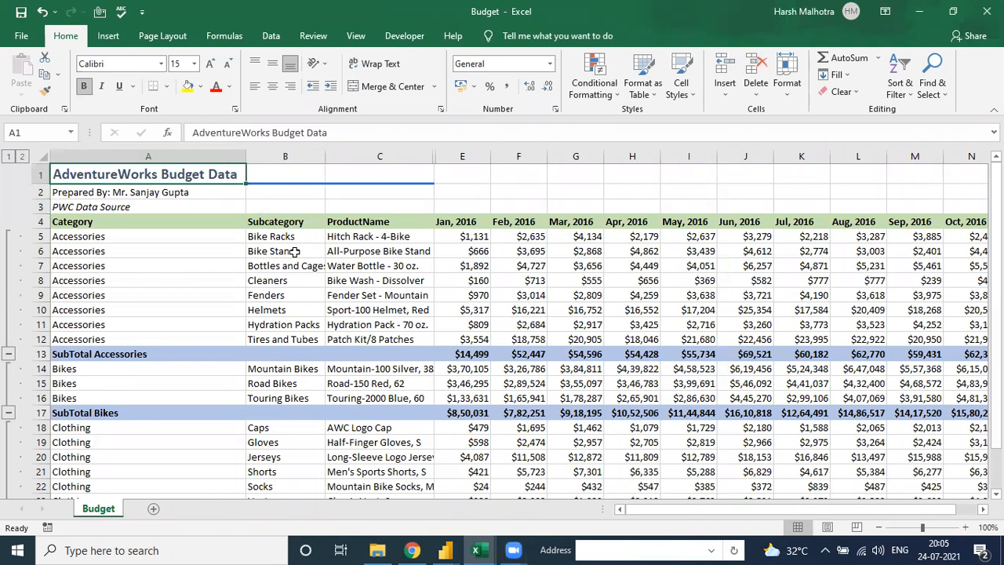
pyautogui.hotkey('shift', 'Down')
pyautogui.hotkey('shift', 'Down')
pyautogui.hotkey('shift', 'Right')
pyautogui.hotkey('shift', 'Right')
pyautogui.hotkey('shift', 'Right')
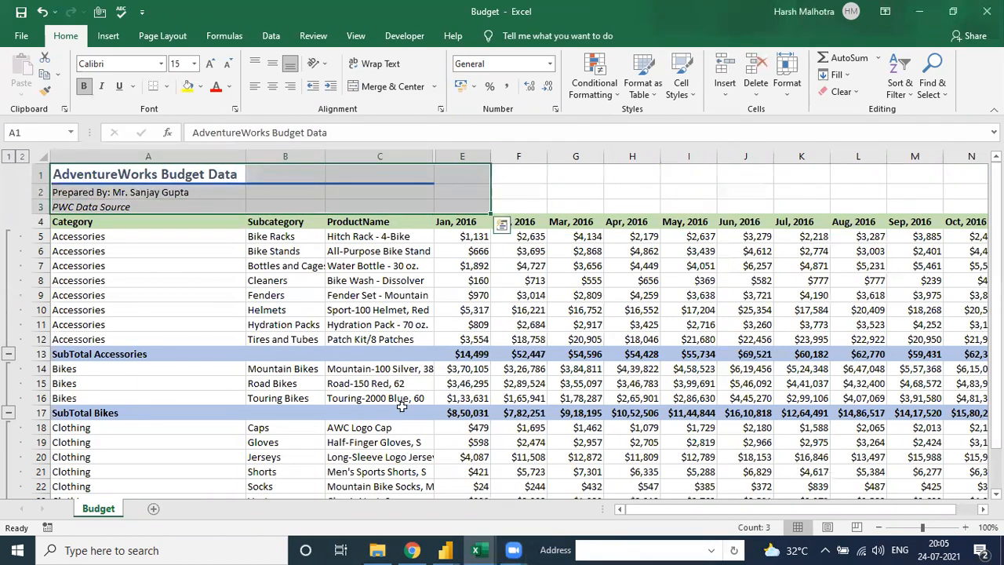
pyautogui.moveTo(513, 550)
pyautogui.click(535, 486)
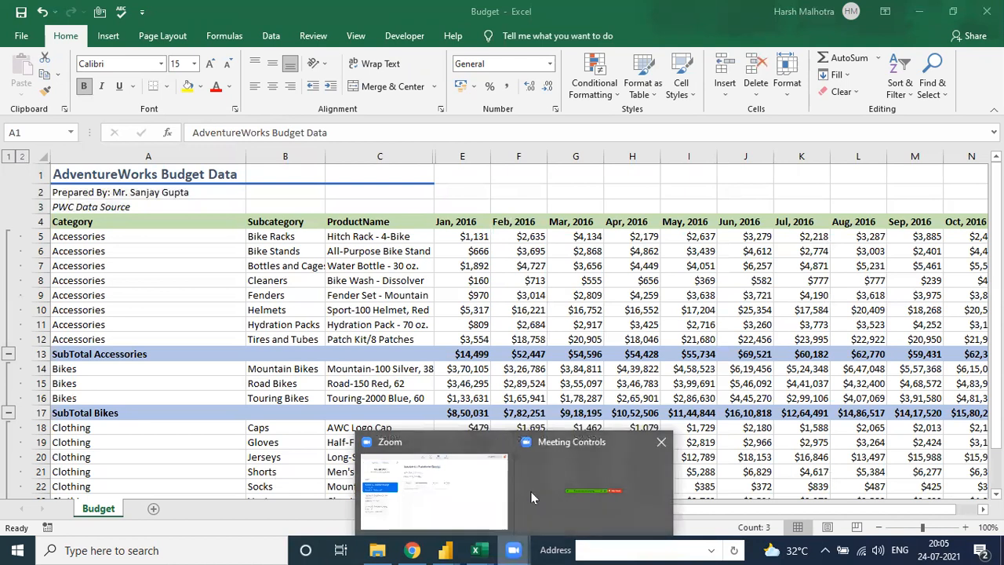
pyautogui.moveTo(513, 550)
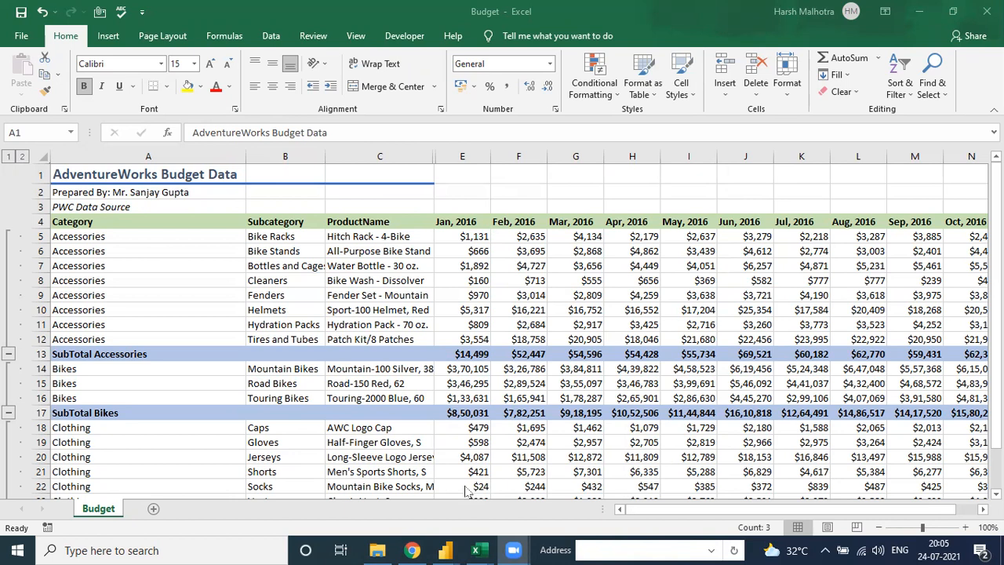
# Step: Highlight the title row of the Budget sheet across A1:E1
pyautogui.click(480, 549)
pyautogui.click(542, 475)
pyautogui.click(203, 275)
pyautogui.click(168, 174)
pyautogui.hotkey('shift', 'Right')
pyautogui.hotkey('shift', 'Right')
pyautogui.hotkey('shift', 'Right')
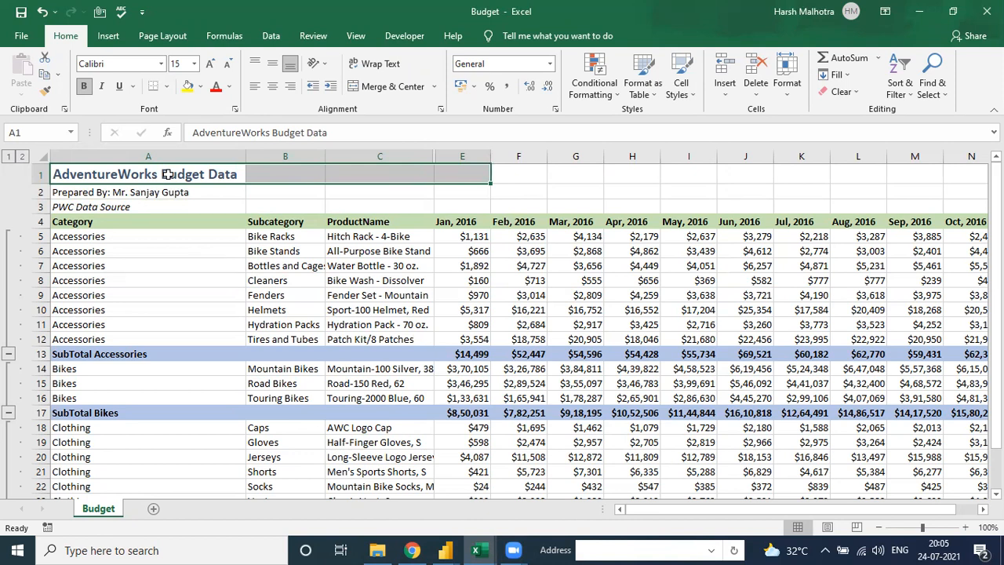
pyautogui.click(168, 174)
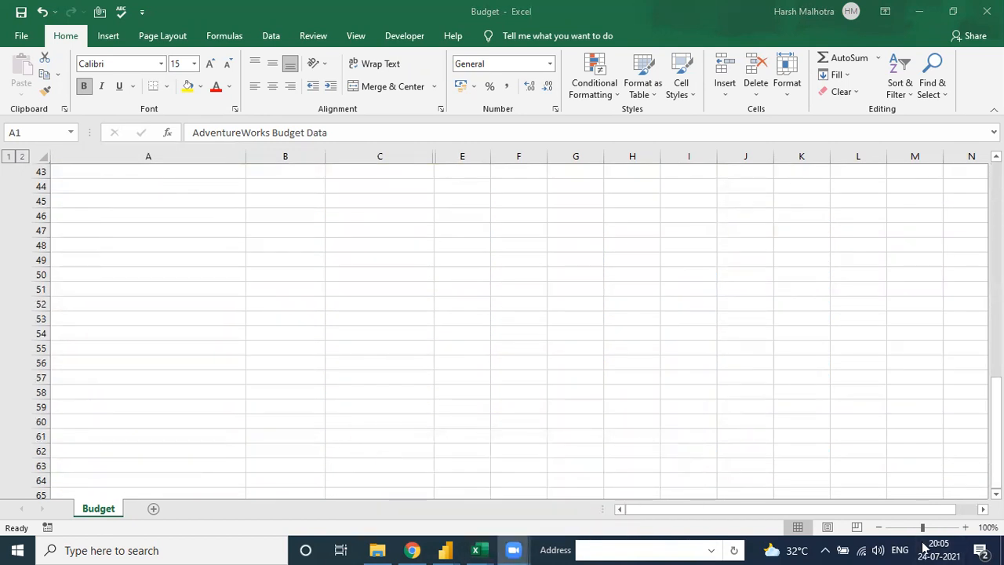
# Step: Switch to the AdventureWorks_Database workbook and review its Calandar, Customer, Product, Sales and Teritorrry Table sheets
pyautogui.moveTo(475, 550)
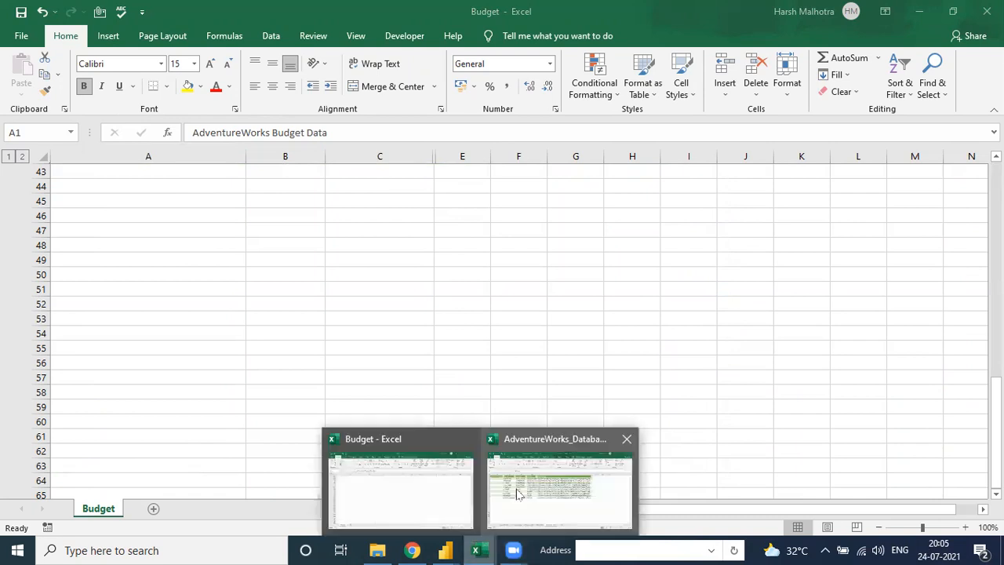
pyautogui.click(560, 486)
pyautogui.click(365, 394)
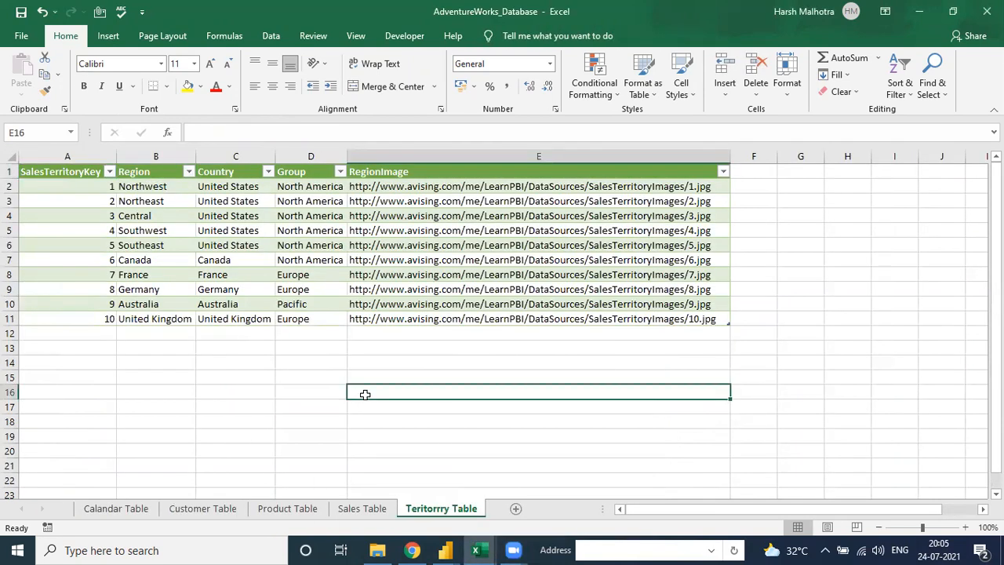
pyautogui.press('Home')
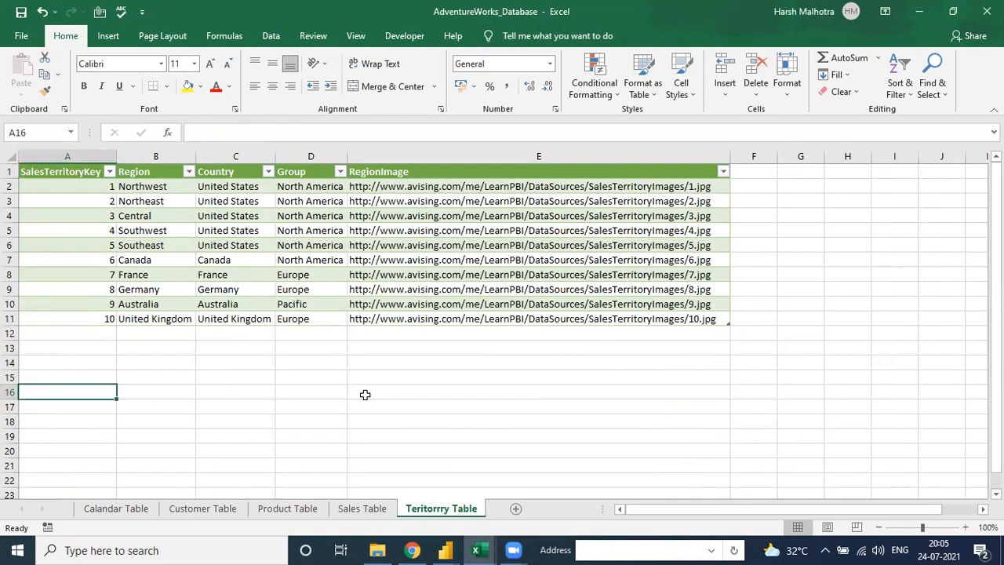
pyautogui.click(135, 508)
pyautogui.click(191, 508)
pyautogui.click(274, 510)
pyautogui.click(362, 508)
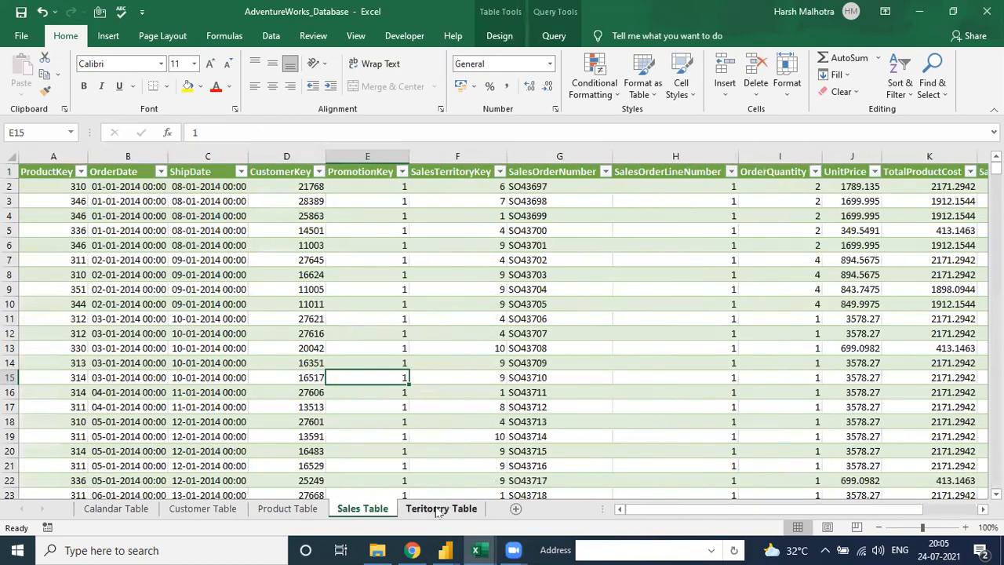
pyautogui.click(440, 508)
pyautogui.click(116, 508)
pyautogui.click(235, 508)
pyautogui.click(287, 508)
pyautogui.click(362, 508)
pyautogui.click(426, 508)
# Step: Examine the header row of the Teritorrry Table, highlighting A1:E1 from SalesTerritoryKey to RegionImage
pyautogui.click(384, 424)
pyautogui.click(363, 363)
pyautogui.hotkey('ctrl', 'Up')
pyautogui.hotkey('ctrl', 'Up')
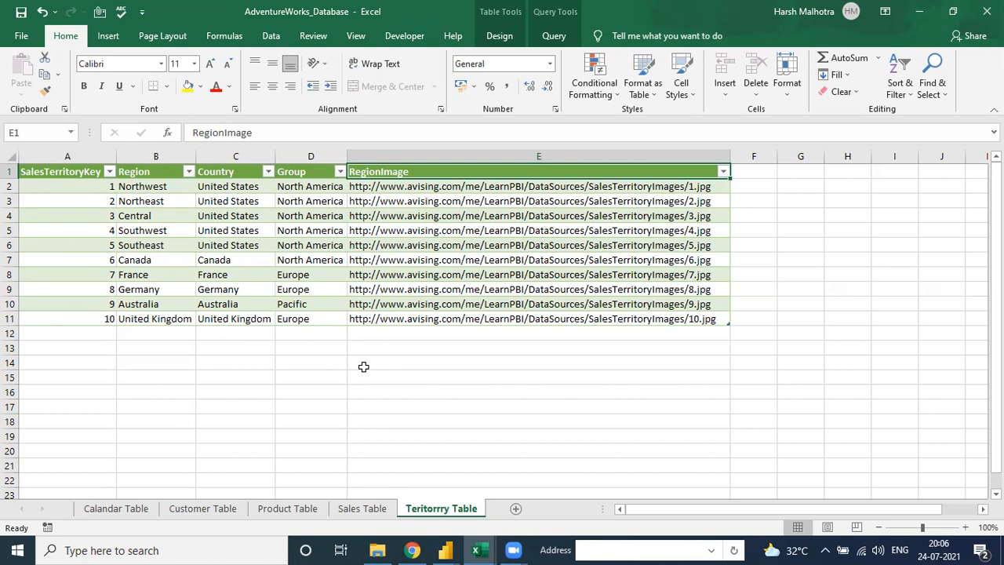
pyautogui.click(316, 318)
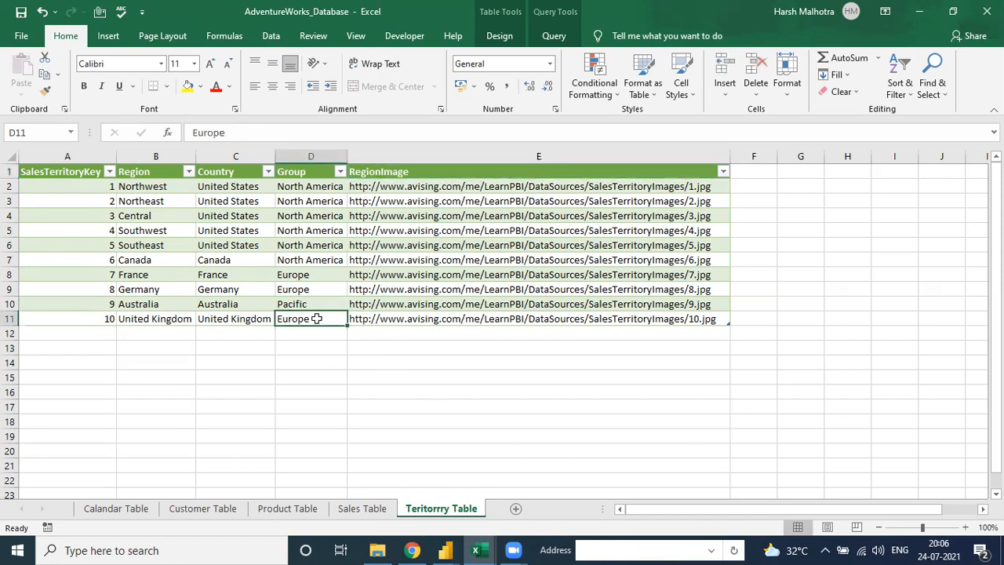
pyautogui.hotkey('ctrl', 'Up')
pyautogui.hotkey('ctrl', 'Left')
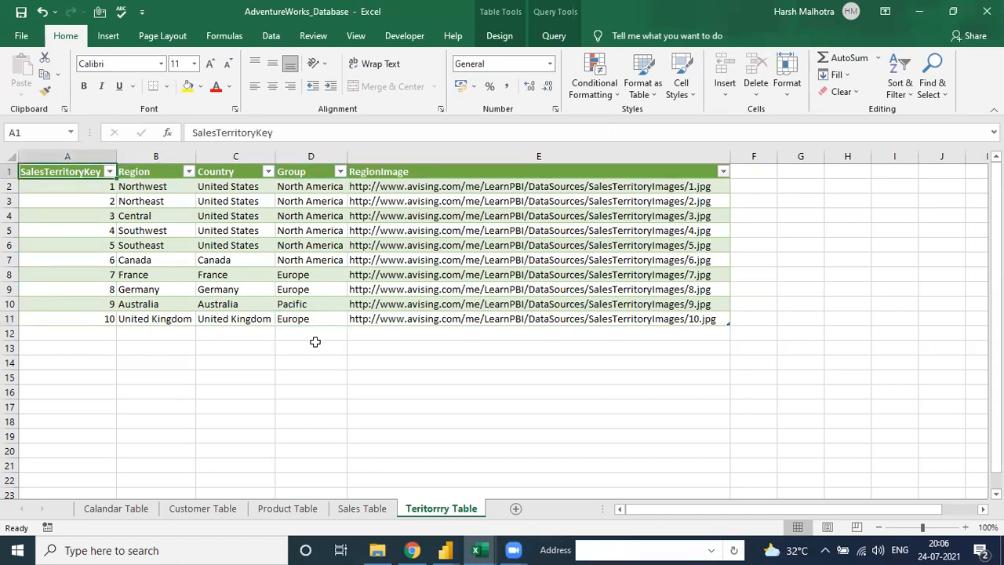
pyautogui.click(316, 345)
pyautogui.hotkey('ctrl', 'Up')
pyautogui.hotkey('ctrl', 'Up')
pyautogui.hotkey('ctrl', 'Left')
pyautogui.hotkey('ctrl', 'shift', 'Right')
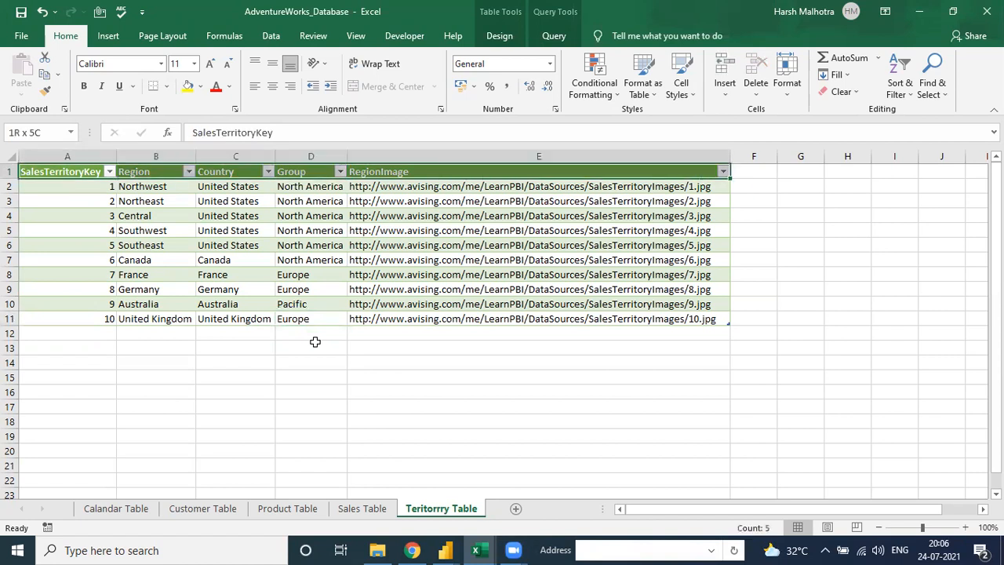
pyautogui.hotkey('shift', 'Down')
pyautogui.click(314, 341)
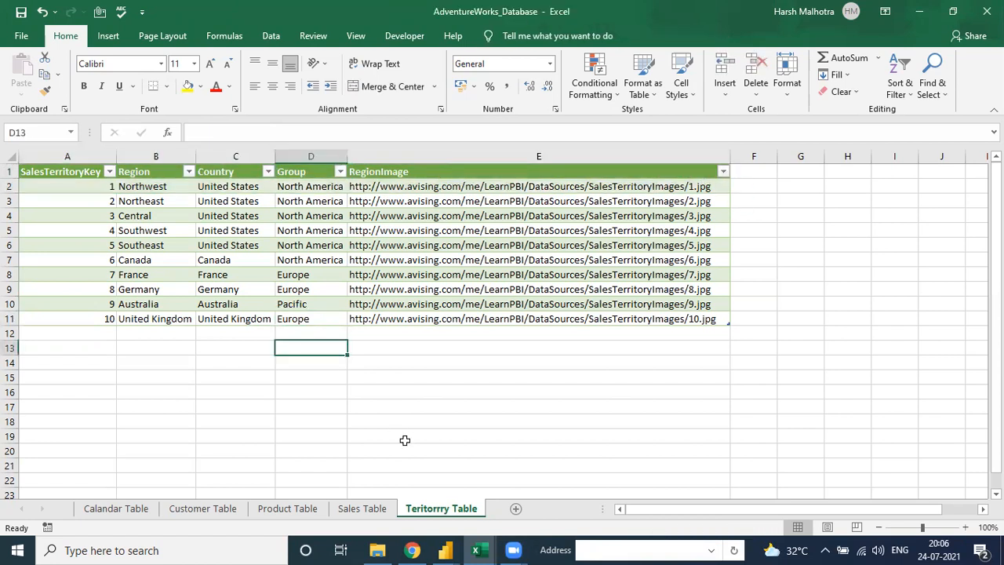
pyautogui.click(399, 364)
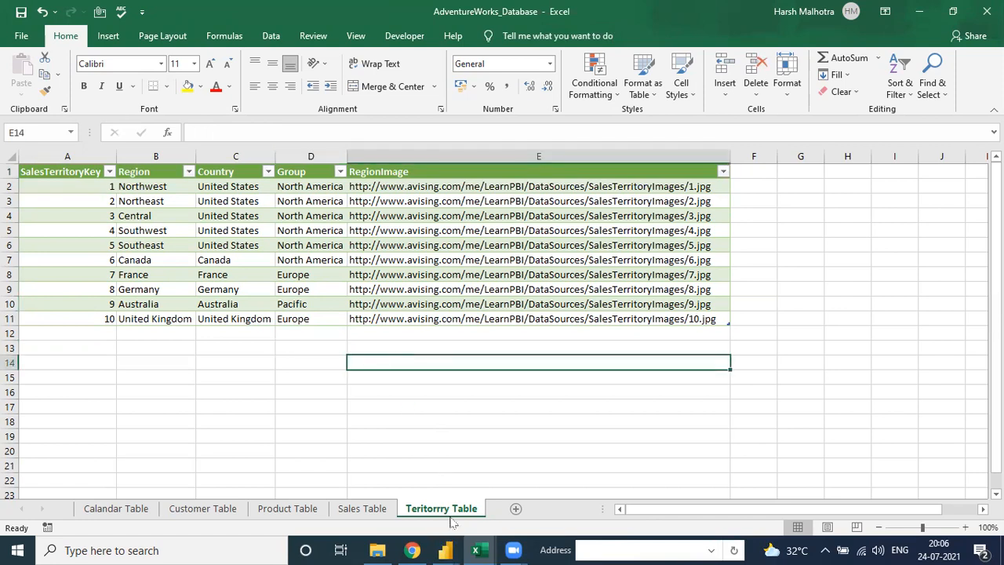
# Step: Return to the Budget workbook and examine the title, prepared-by and data source lines in A1:A3
pyautogui.click(412, 549)
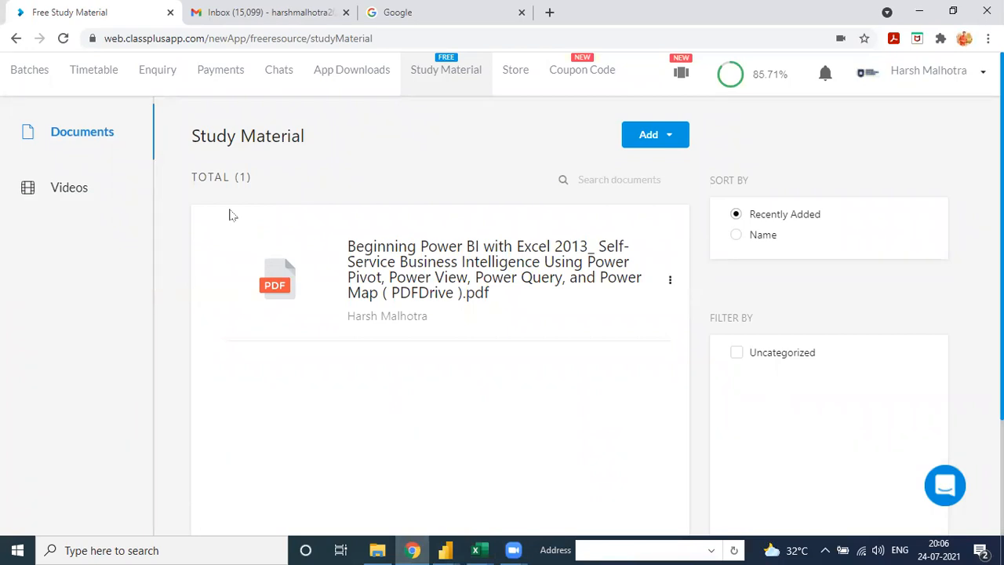
pyautogui.moveTo(477, 549)
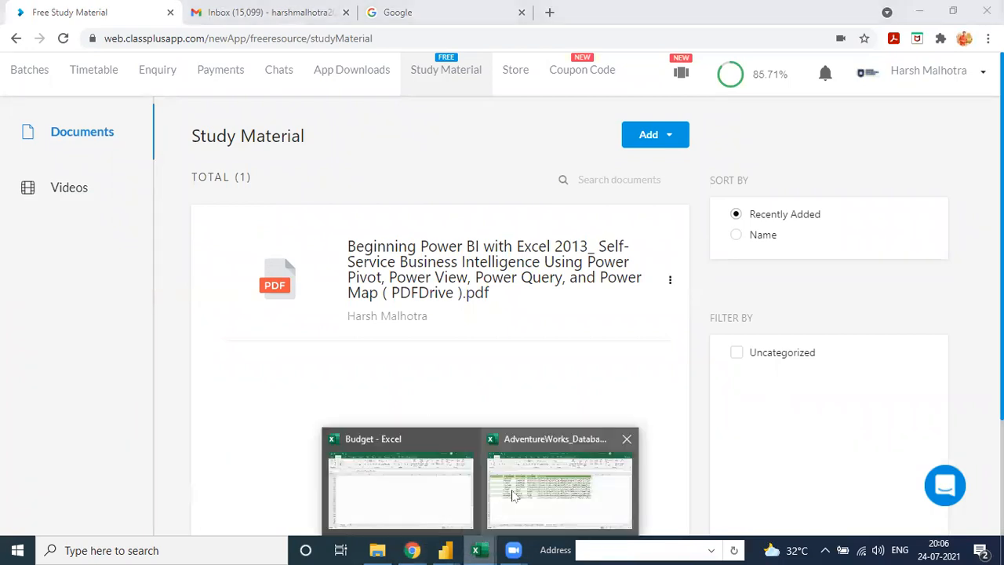
pyautogui.click(517, 487)
pyautogui.click(414, 495)
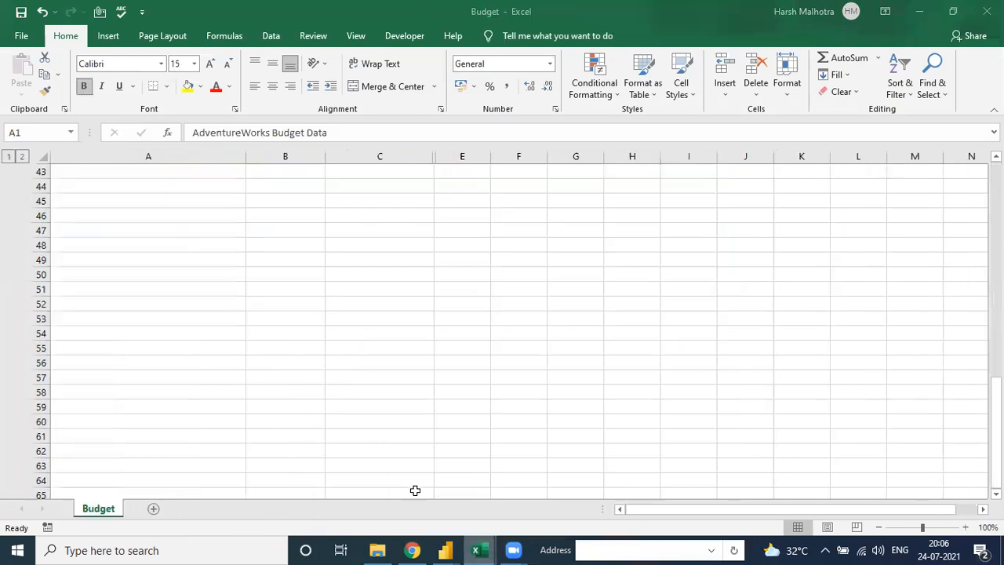
pyautogui.scroll(14, 125, 229)
pyautogui.click(131, 174)
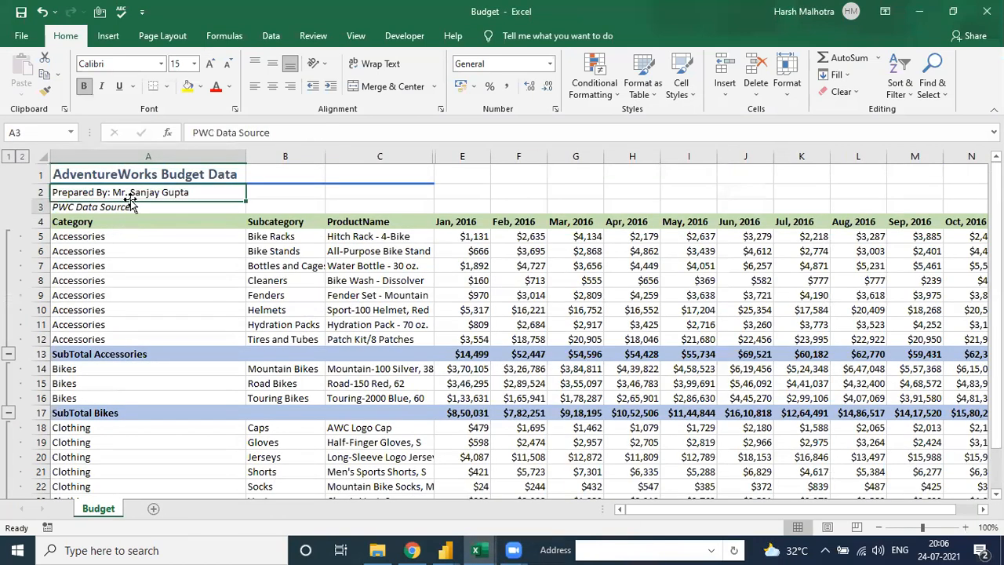
pyautogui.click(124, 204)
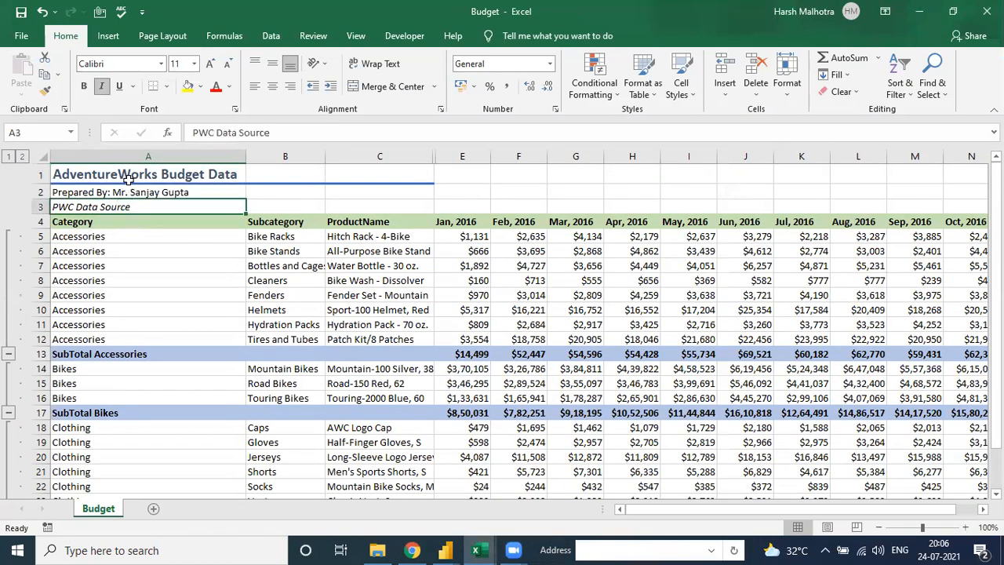
pyautogui.click(129, 178)
pyautogui.click(128, 193)
pyautogui.click(130, 205)
pyautogui.click(131, 177)
pyautogui.click(131, 196)
pyautogui.click(130, 206)
pyautogui.scroll(-5, 168, 291)
pyautogui.scroll(5, 175, 300)
# Step: Highlight the heading rows above the Budget table, first across A1:G3 and again across A1:C3
pyautogui.click(157, 280)
pyautogui.moveTo(119, 174); pyautogui.dragTo(574, 196)
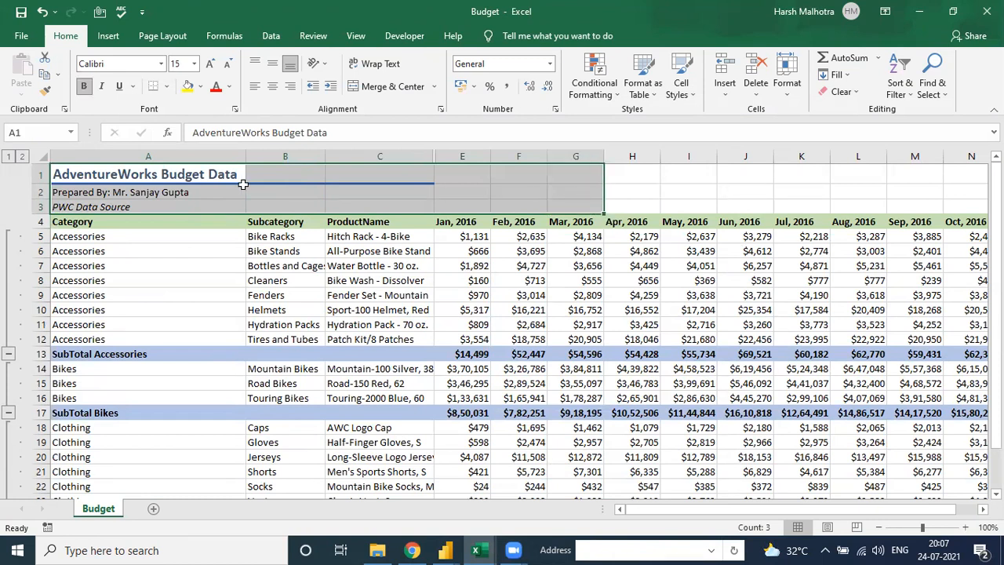
pyautogui.click(201, 236)
pyautogui.moveTo(184, 174); pyautogui.dragTo(391, 207)
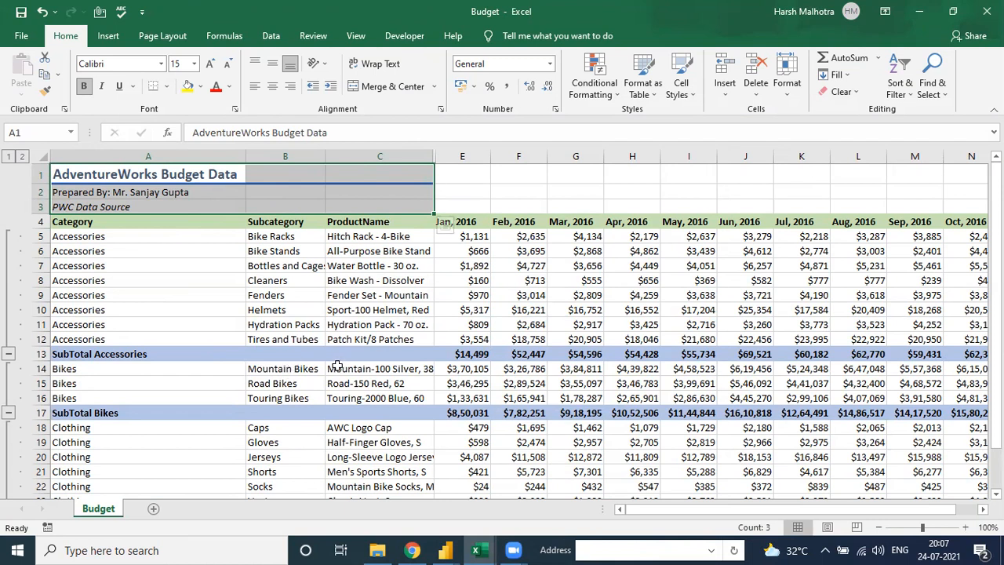
# Step: Look over the open Power BI windows and the Session - 6 folder in File Explorer
pyautogui.click(444, 549)
pyautogui.click(407, 495)
pyautogui.click(445, 550)
pyautogui.click(523, 490)
pyautogui.click(15, 164)
pyautogui.click(15, 134)
pyautogui.click(378, 549)
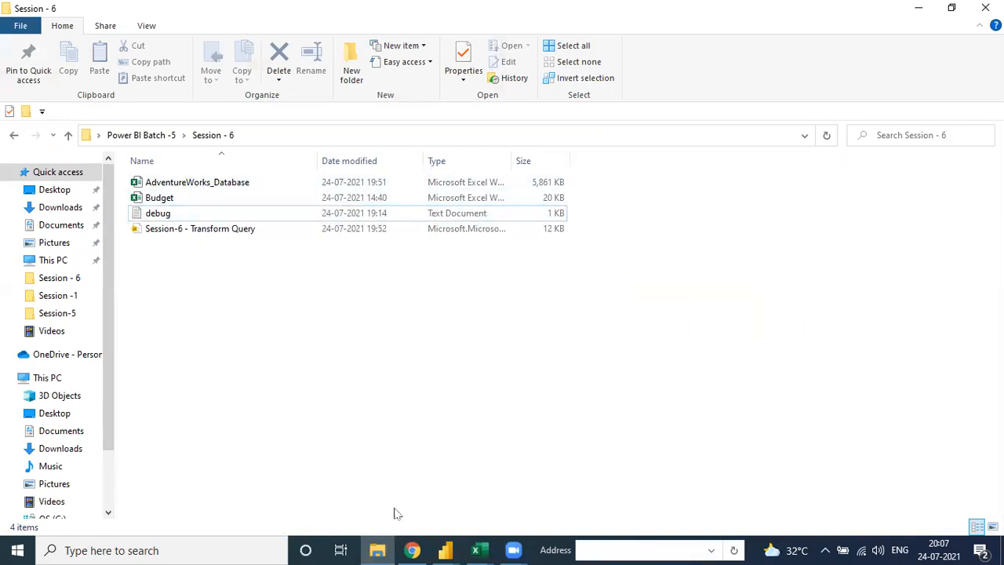
# Step: Go back to the AdventureWorks_Database workbook and look through each of its table sheets once more
pyautogui.moveTo(476, 550)
pyautogui.click(528, 494)
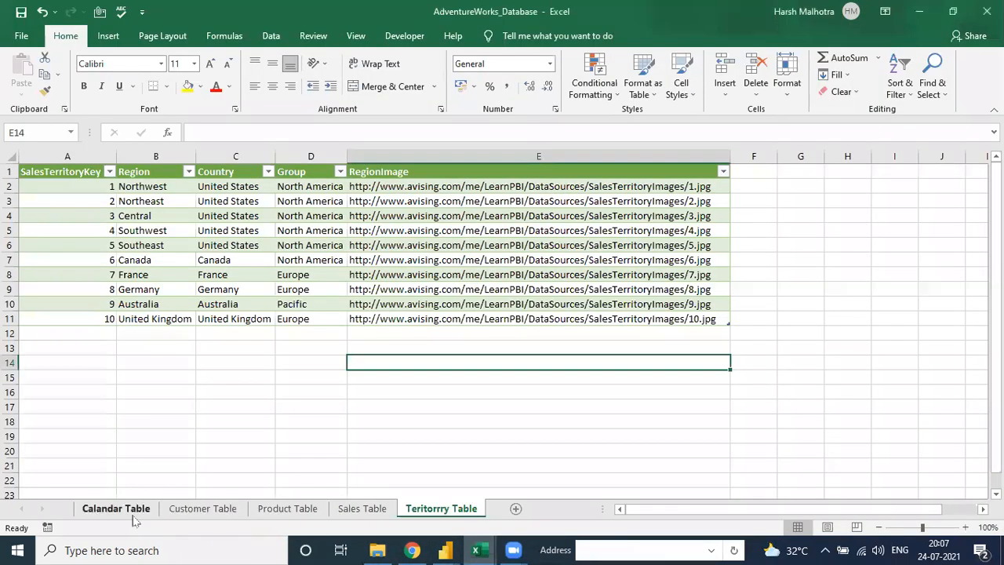
pyautogui.click(129, 510)
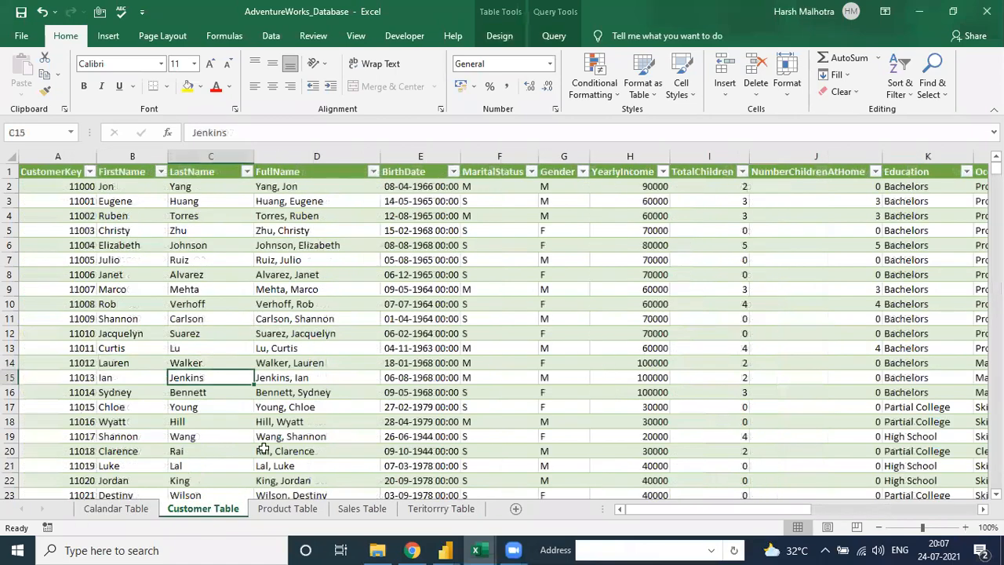
pyautogui.click(283, 509)
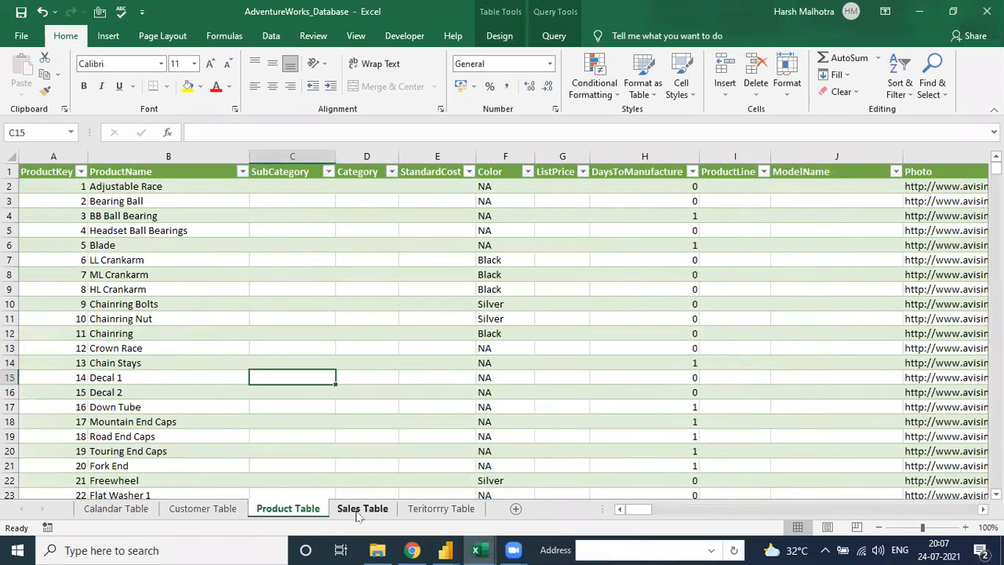
pyautogui.click(359, 510)
pyautogui.click(433, 512)
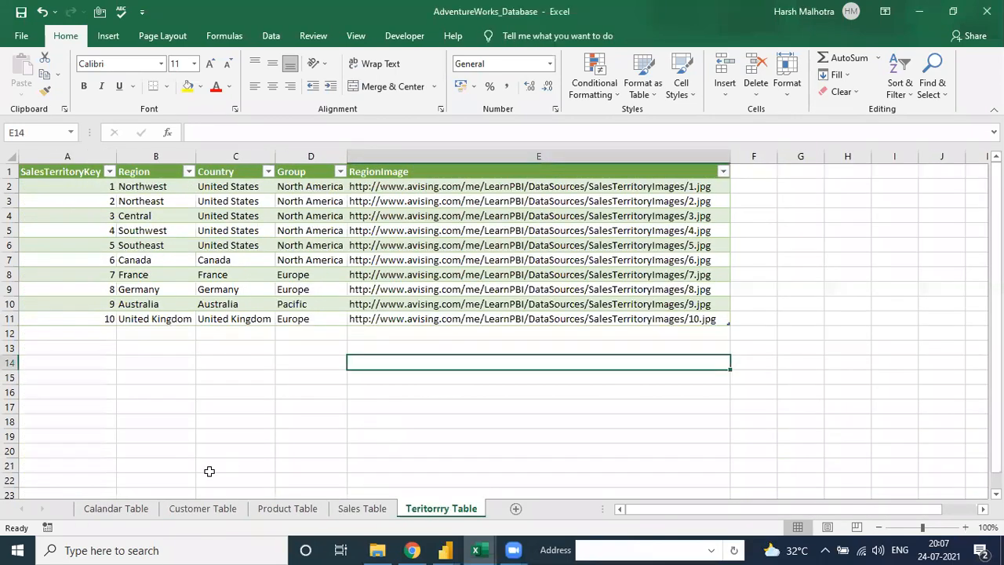
# Step: Check the extent of the Calandar Table from cell A1 and remove the filter buttons from its header row
pyautogui.click(116, 508)
pyautogui.click(126, 345)
pyautogui.hotkey('ctrl', 'Up')
pyautogui.hotkey('ctrl', 'Left')
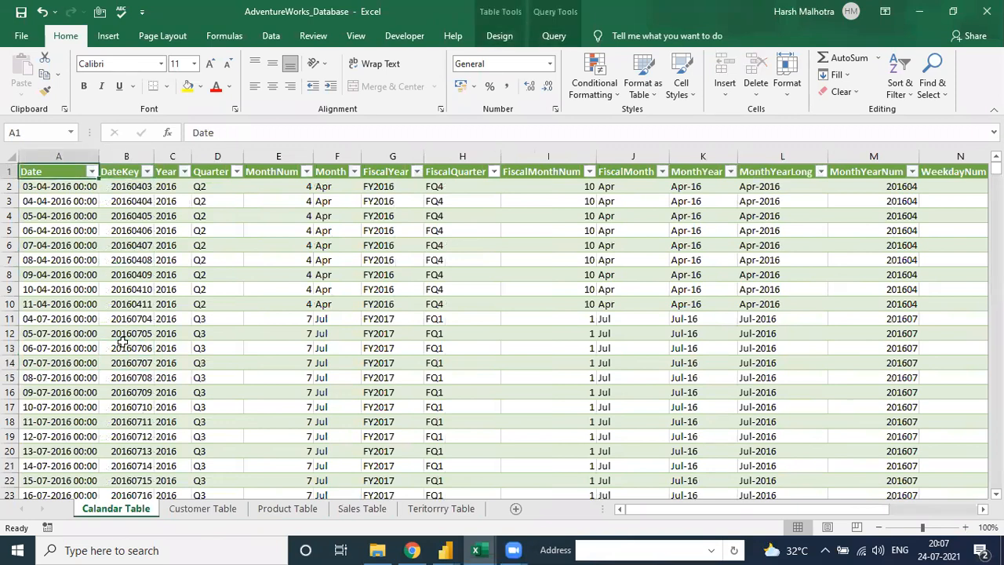
pyautogui.press('Down')
pyautogui.press('Up')
pyautogui.hotkey('ctrl', 'shift', 'Right')
pyautogui.hotkey('ctrl', 'shift', 'Left')
pyautogui.hotkey('ctrl', 'shift', 'Down')
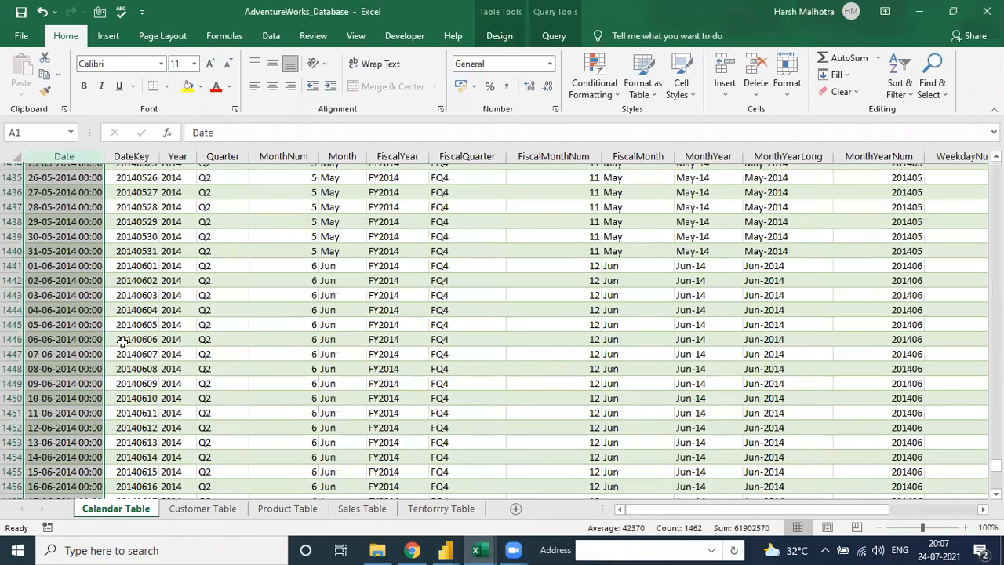
pyautogui.hotkey('ctrl', 'shift', 'Up')
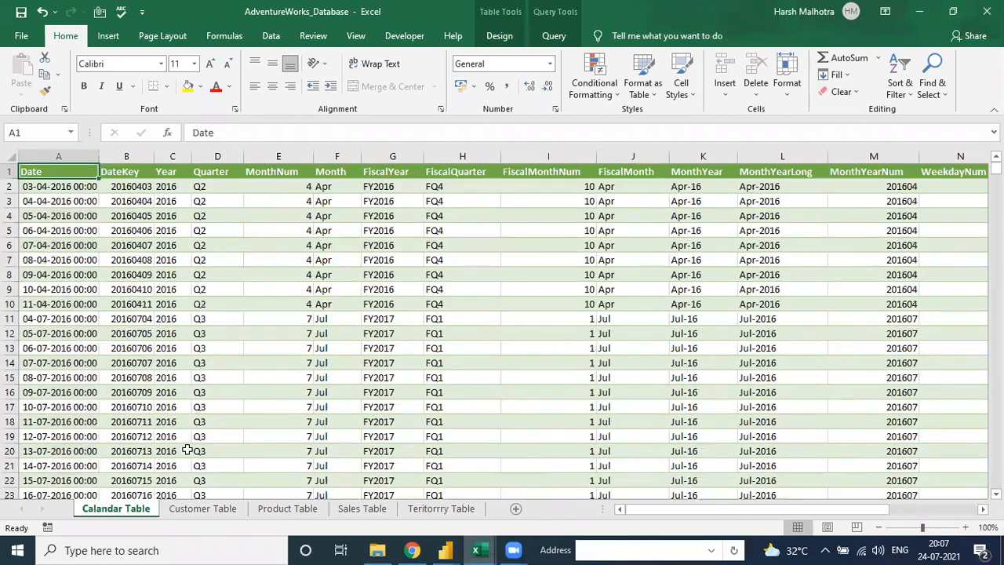
# Step: Examine the extent of the Customer Table's header row and CustomerKey column, starting from cell A1
pyautogui.click(203, 508)
pyautogui.click(79, 215)
pyautogui.hotkey('ctrl', 'Up')
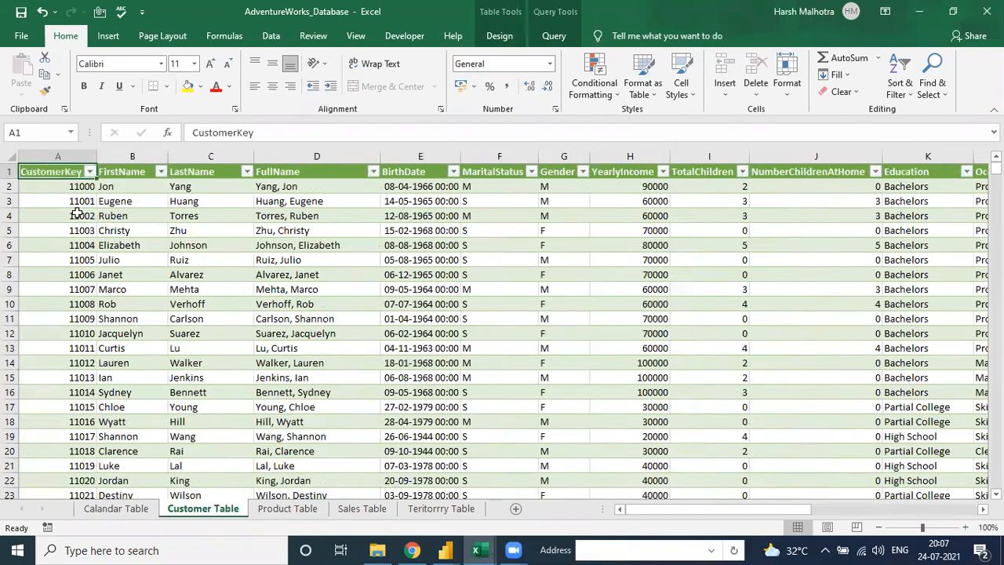
pyautogui.press('Down')
pyautogui.press('Up')
pyautogui.hotkey('ctrl', 'shift', 'Right')
pyautogui.hotkey('ctrl', 'shift', 'Left')
pyautogui.hotkey('ctrl', 'shift', 'Down')
pyautogui.hotkey('ctrl', 'shift', 'Up')
# Step: Remove the filter buttons from the header row of the Product Table
pyautogui.click(287, 508)
pyautogui.click(74, 217)
pyautogui.hotkey('ctrl', 'Up')
pyautogui.hotkey('ctrl', 'shift', 'l')
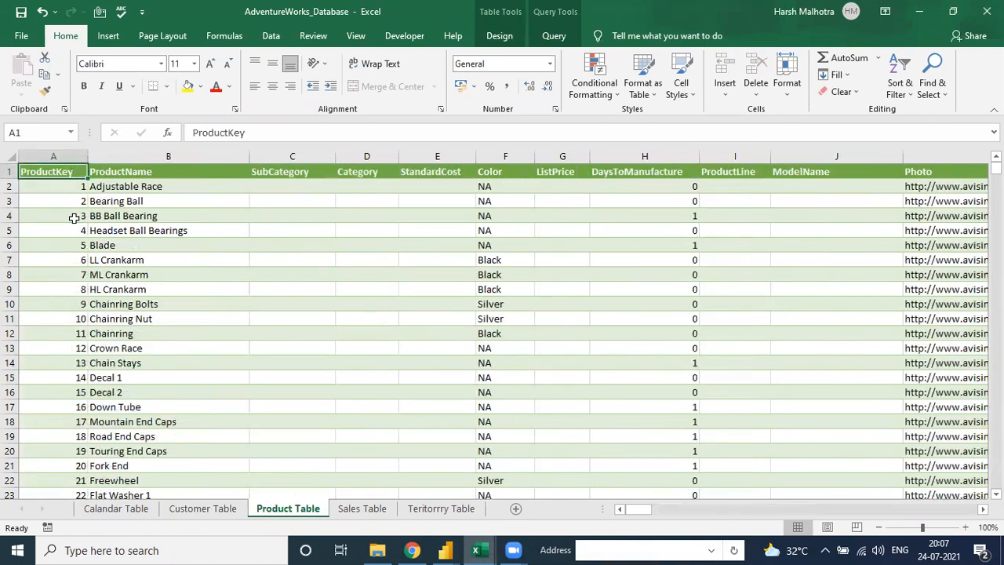
# Step: Remove the filter buttons from the header row of the Sales Table
pyautogui.click(361, 508)
pyautogui.click(80, 202)
pyautogui.hotkey('ctrl', 'Up')
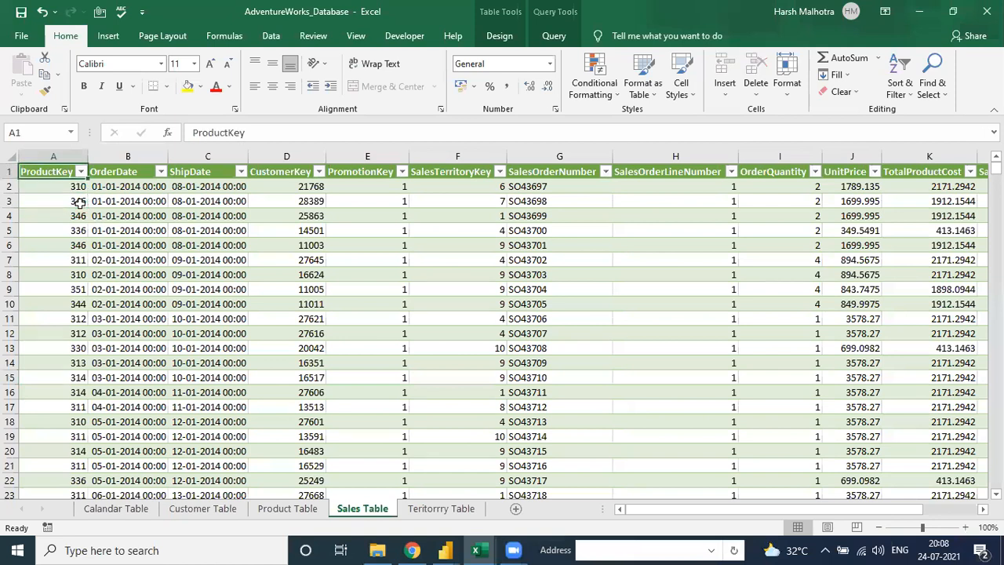
pyautogui.hotkey('ctrl', 'shift', 'l')
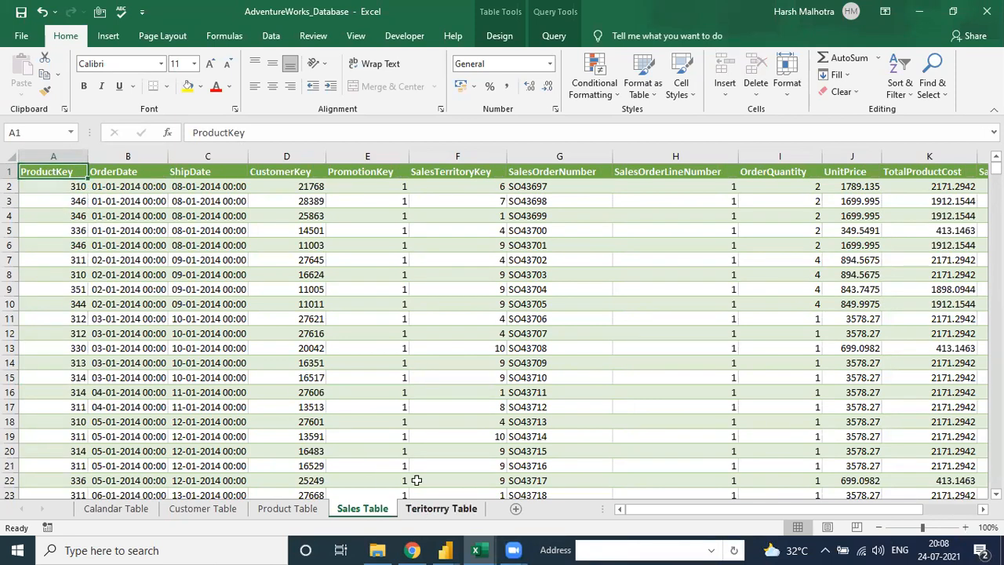
# Step: Remove the filter buttons from the header row of the Teritorrry Table and save the AdventureWorks_Database workbook
pyautogui.click(430, 510)
pyautogui.hotkey('ctrl', 'Up')
pyautogui.hotkey('ctrl', 'Up')
pyautogui.hotkey('ctrl', 'Left')
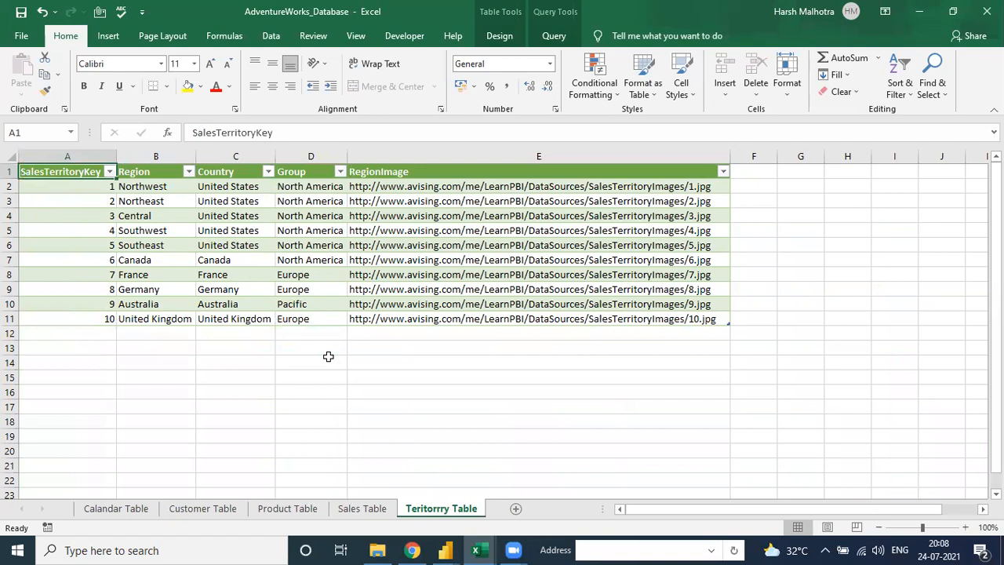
pyautogui.hotkey('ctrl', 'shift', 'l')
pyautogui.click(282, 407)
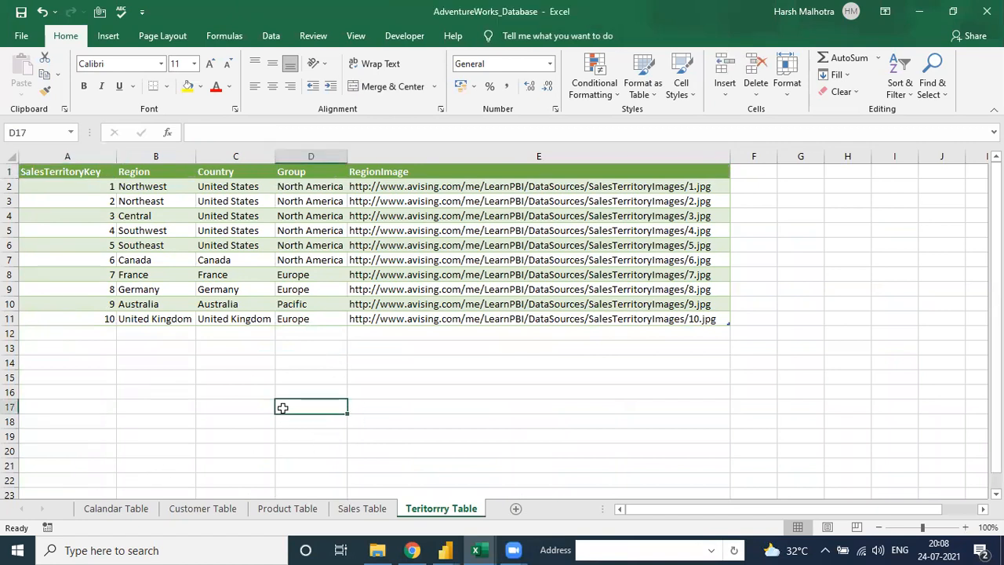
pyautogui.hotkey('ctrl', 's')
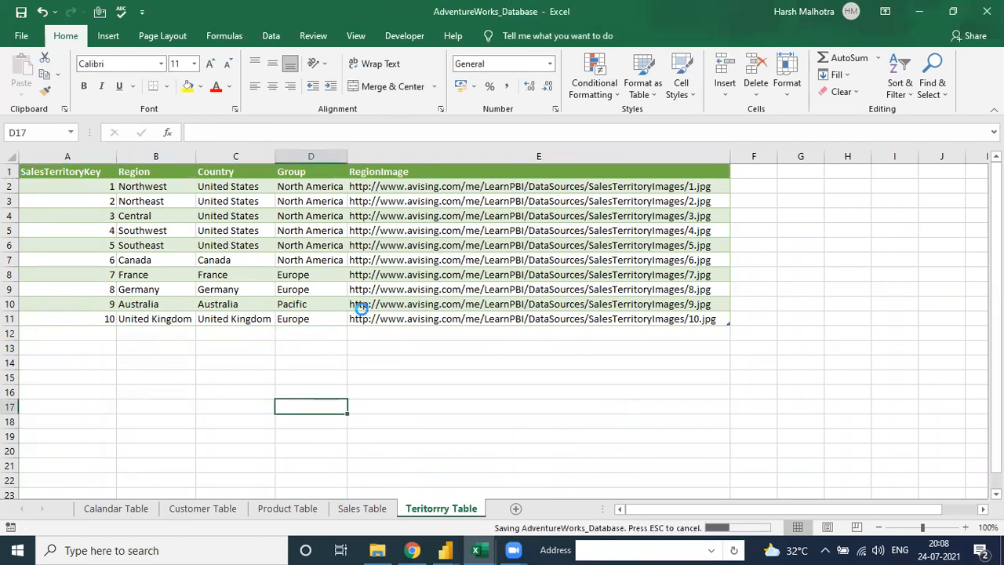
# Step: Switch to the Session-6 - Transform Query file in Power BI Desktop and connect to the AdventureWorks_Database Excel workbook
pyautogui.moveTo(444, 550)
pyautogui.click(490, 497)
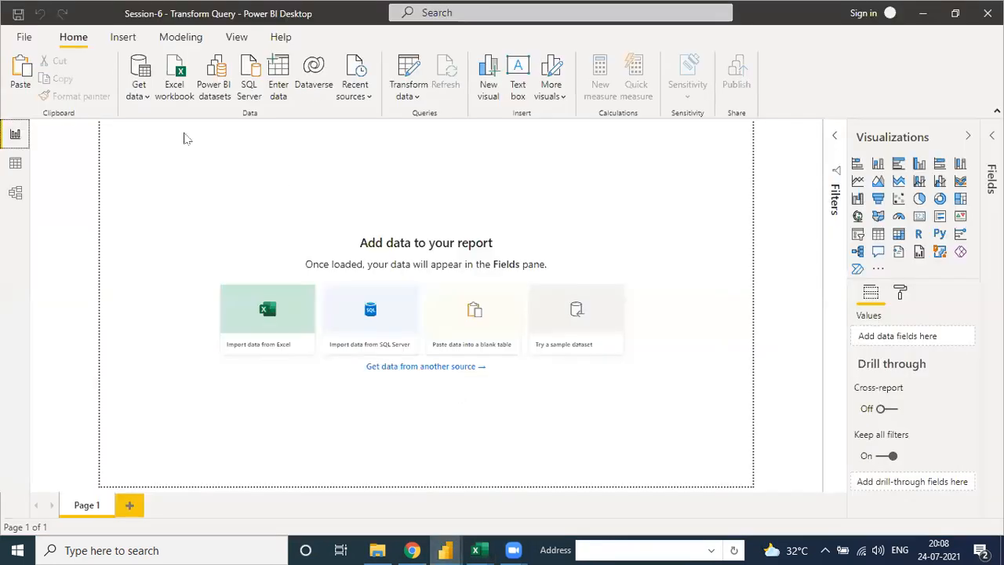
pyautogui.click(137, 92)
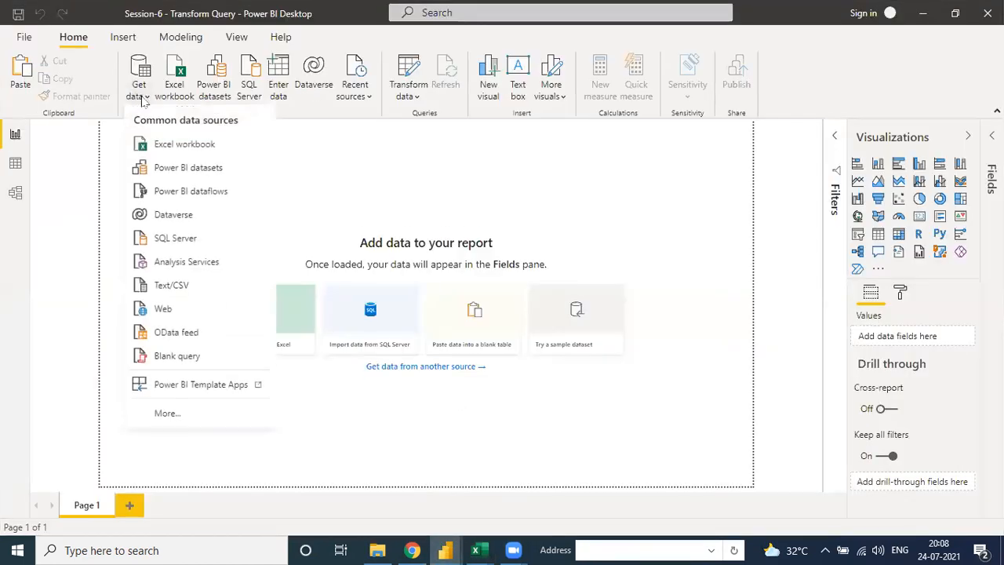
pyautogui.click(212, 148)
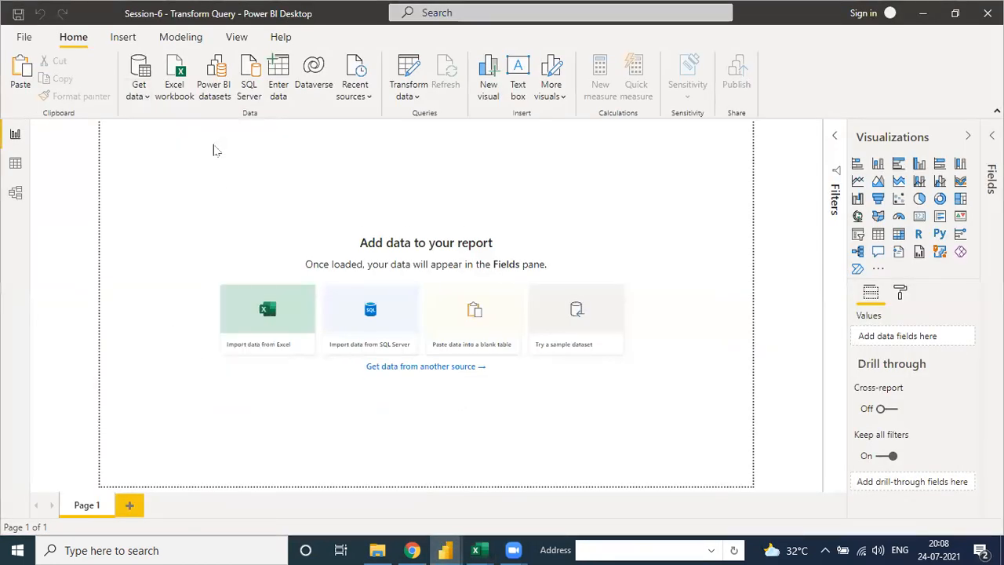
pyautogui.click(167, 108)
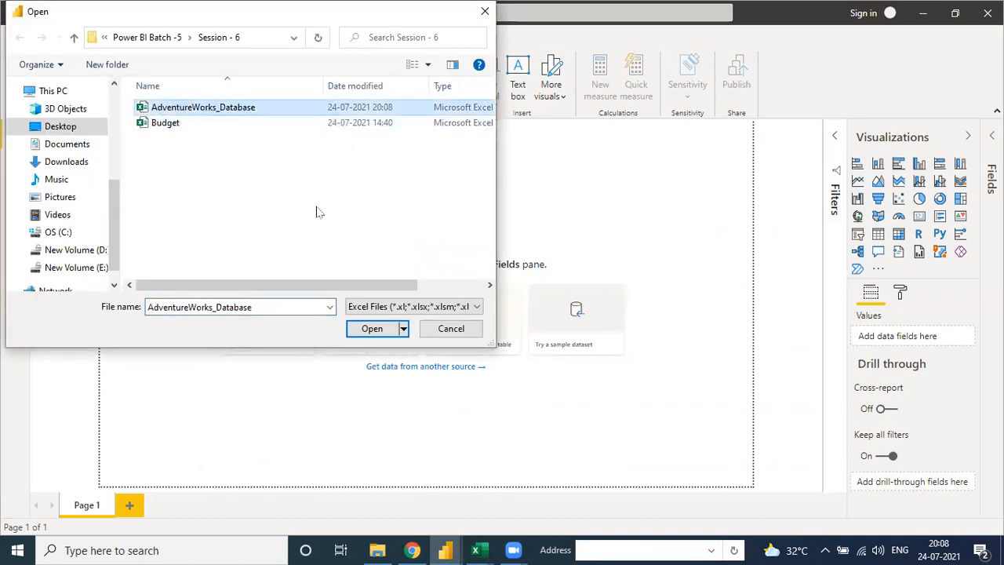
pyautogui.click(371, 330)
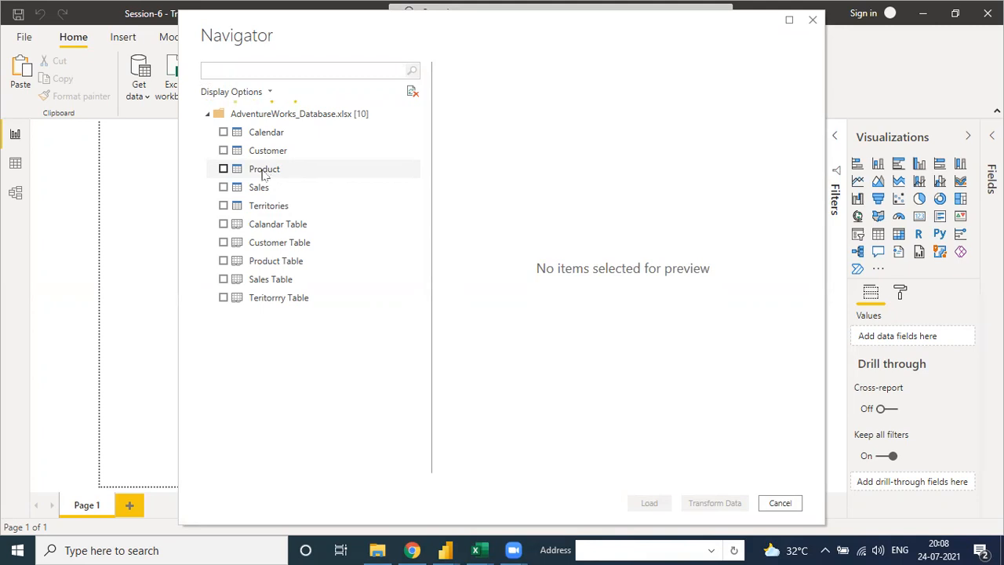
# Step: Load the Calendar, Customer, Product, Sales and Territories tables from the AdventureWorks_Database workbook into the report
pyautogui.click(223, 131)
pyautogui.click(224, 151)
pyautogui.click(224, 168)
pyautogui.click(223, 187)
pyautogui.click(223, 205)
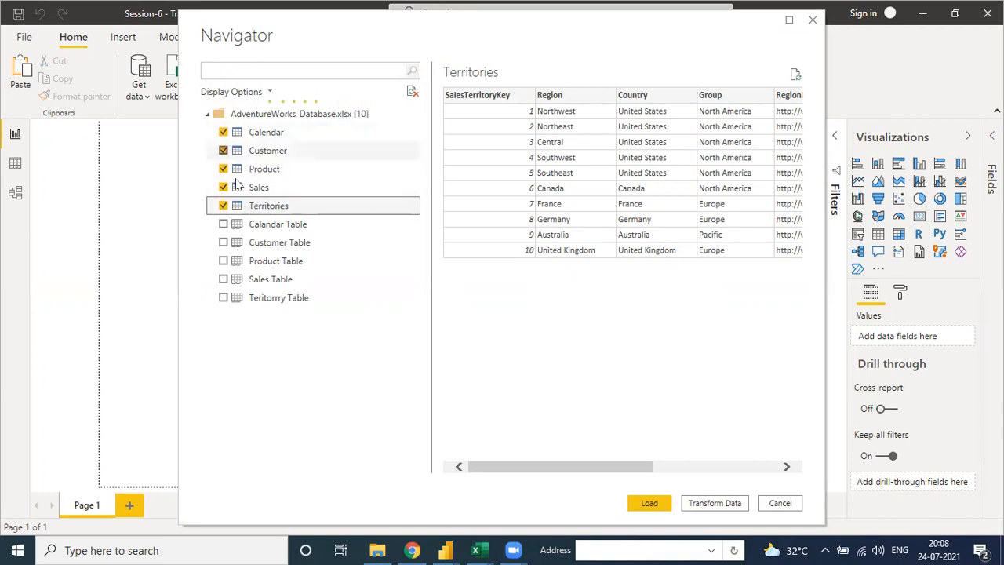
pyautogui.click(649, 503)
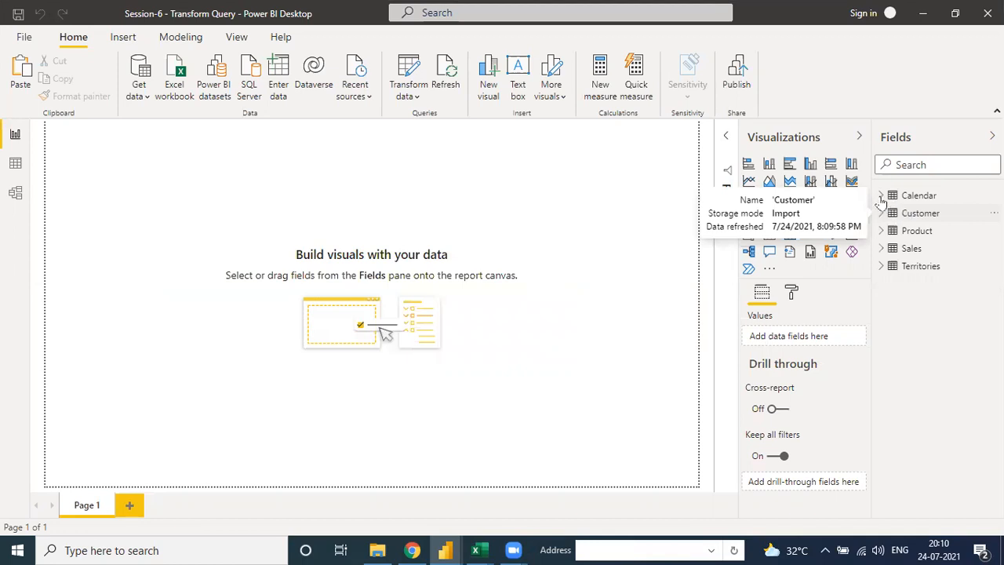
# Step: Examine the field list of the loaded Calendar table
pyautogui.click(881, 196)
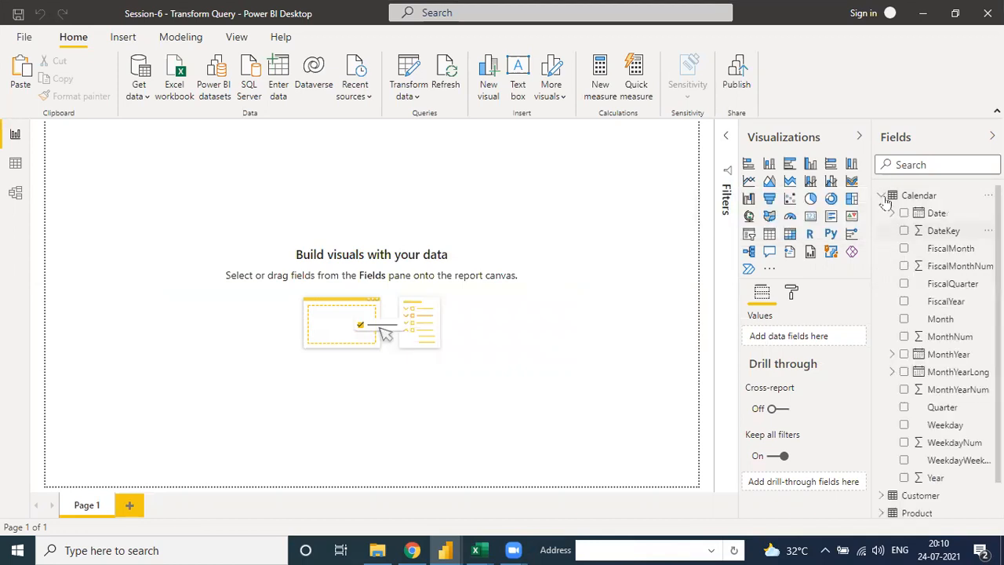
pyautogui.click(881, 196)
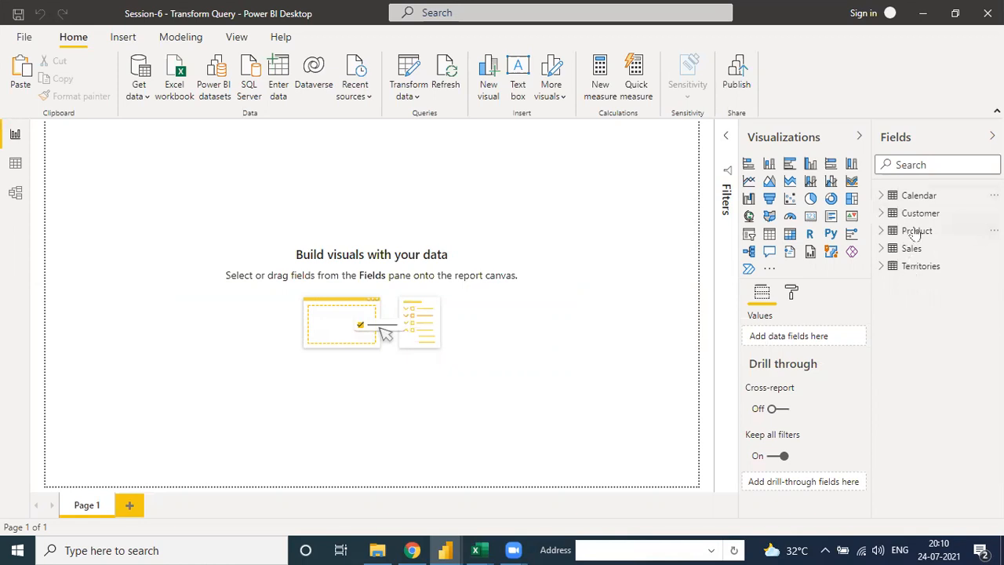
pyautogui.click(17, 164)
# Step: Connect to the Budget Excel workbook as another data source and select its Budget sheet for import
pyautogui.click(139, 94)
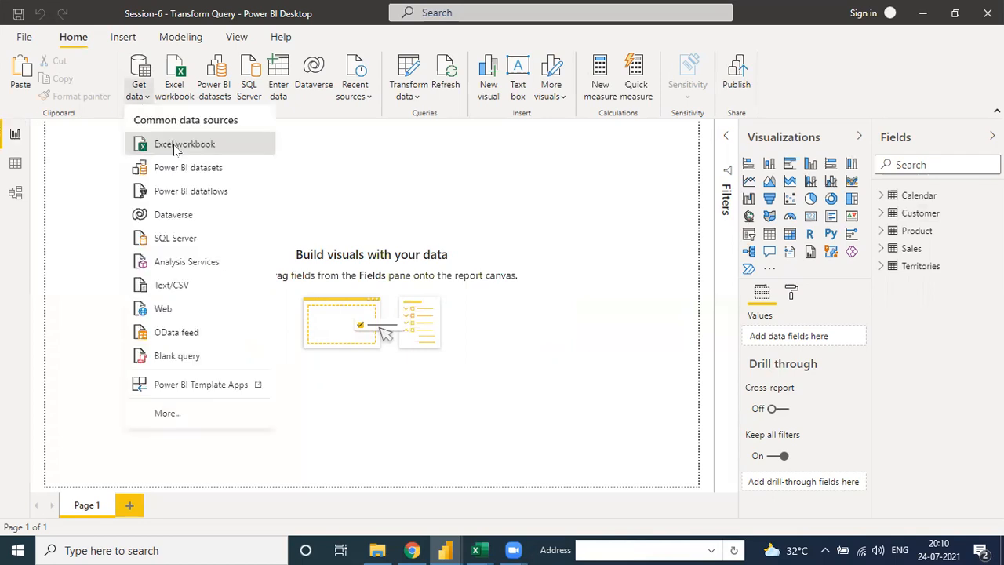
pyautogui.click(175, 146)
pyautogui.click(167, 124)
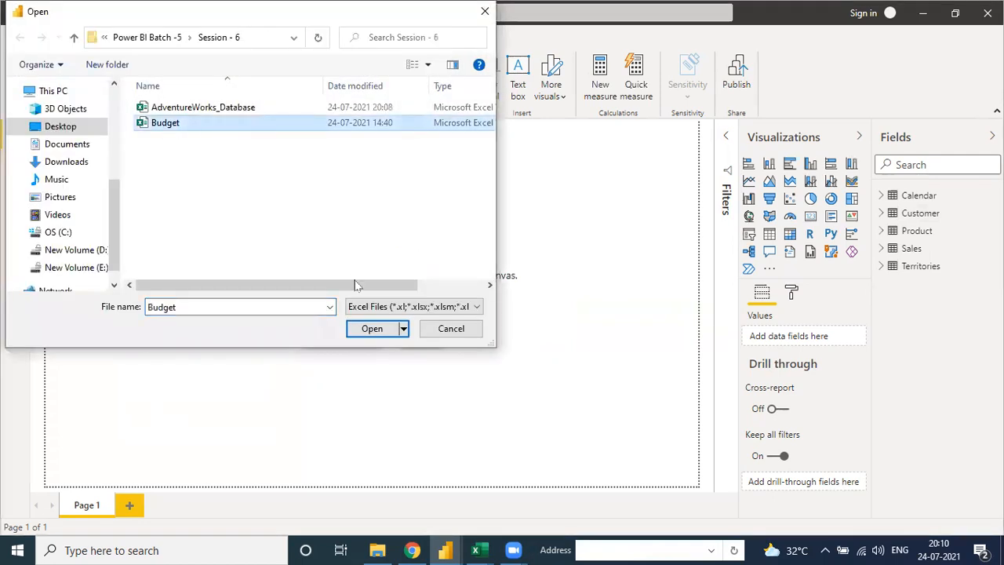
pyautogui.click(373, 329)
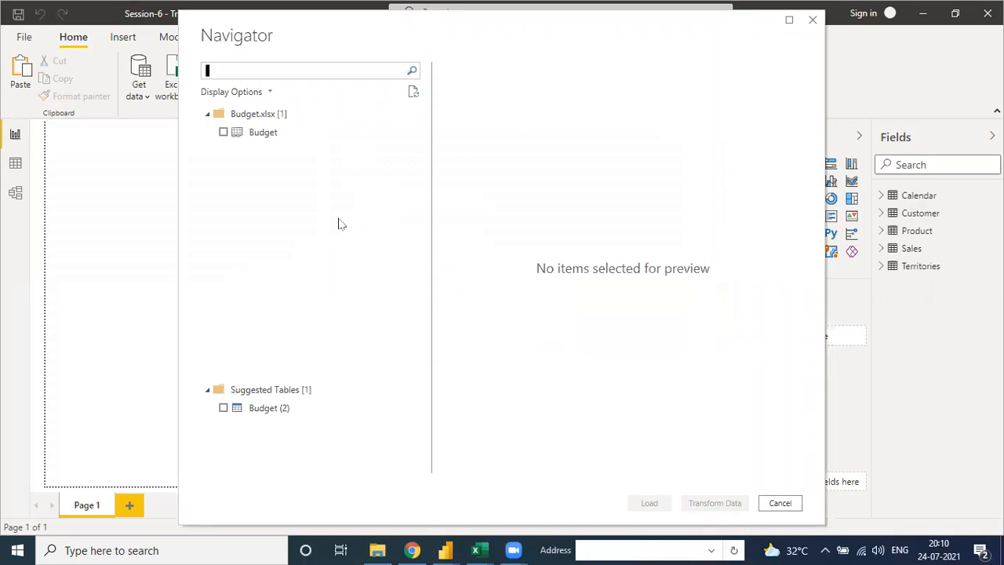
pyautogui.click(223, 131)
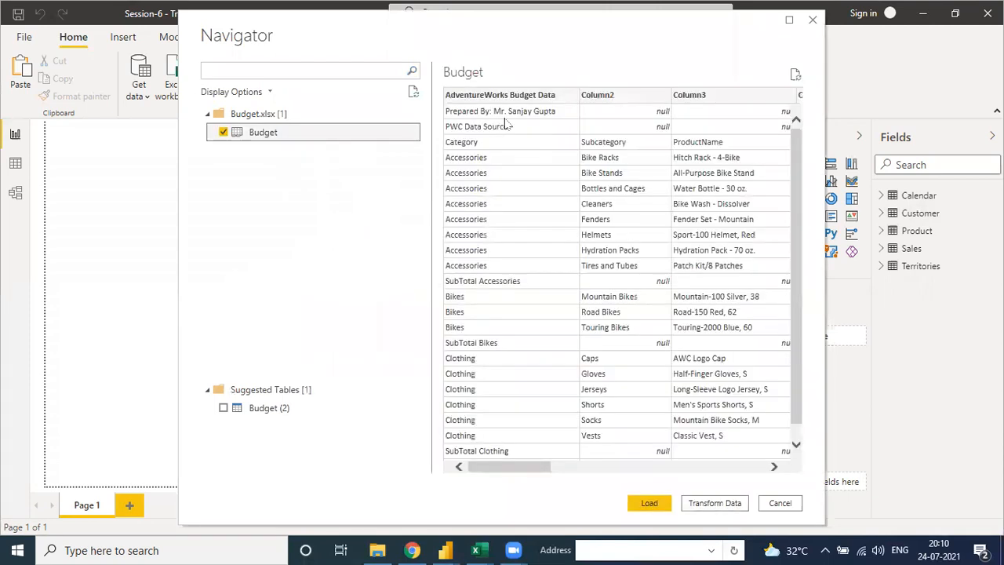
# Step: Switch to the Budget workbook in Excel and examine the layout of its title rows and data block from cell A1
pyautogui.click(474, 543)
pyautogui.click(181, 232)
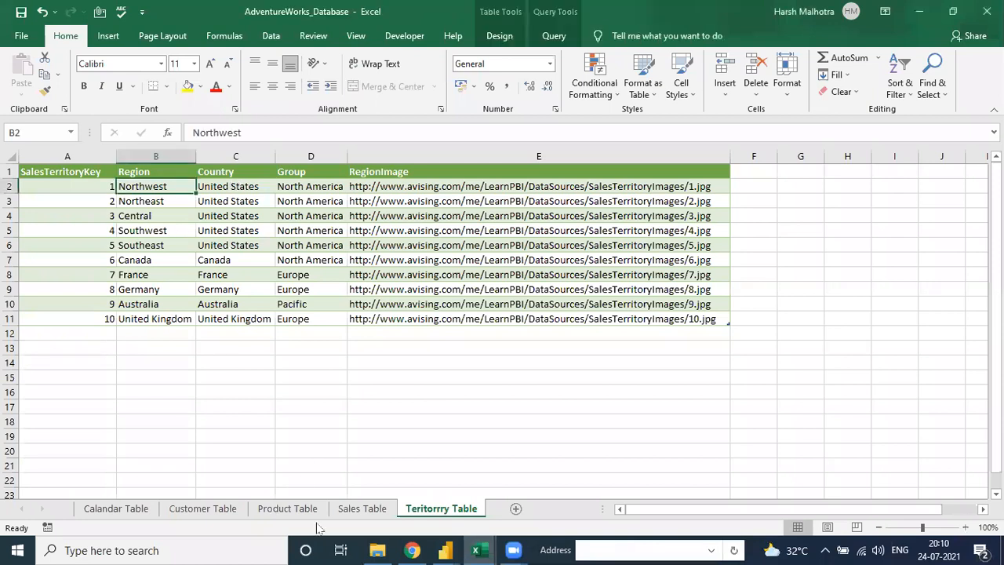
pyautogui.moveTo(475, 550)
pyautogui.click(396, 490)
pyautogui.moveTo(157, 174); pyautogui.dragTo(326, 375)
# Step: Return to the Session-6 - Transform Query file in Power BI Desktop and open the Budget data in the Power Query Editor
pyautogui.moveTo(447, 549)
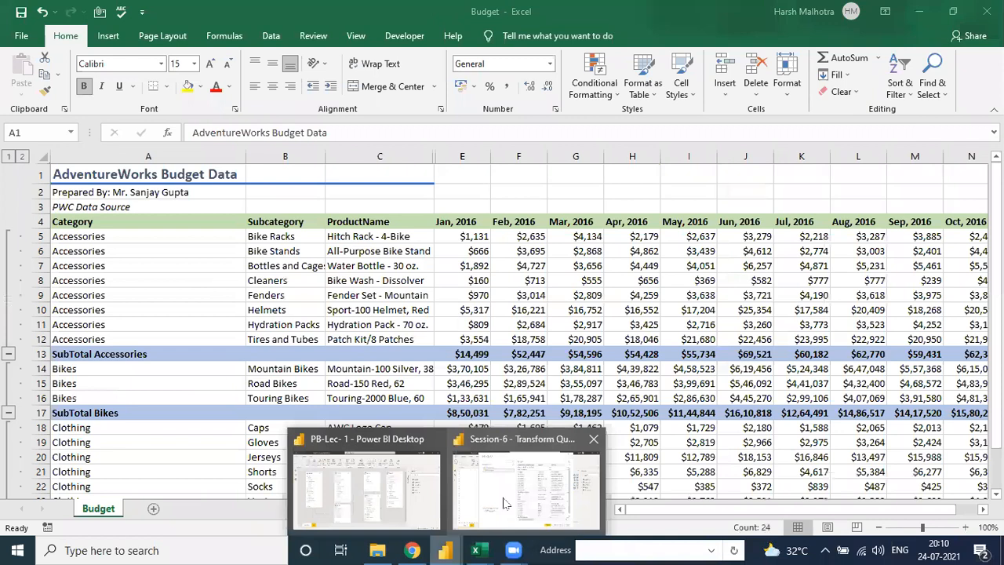
pyautogui.click(525, 462)
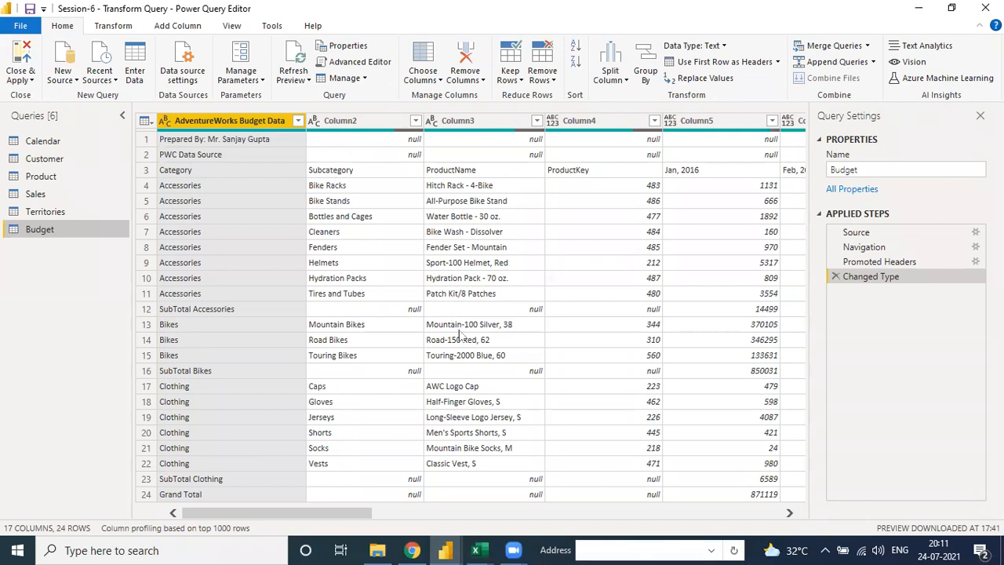
pyautogui.moveTo(363, 513); pyautogui.dragTo(280, 520)
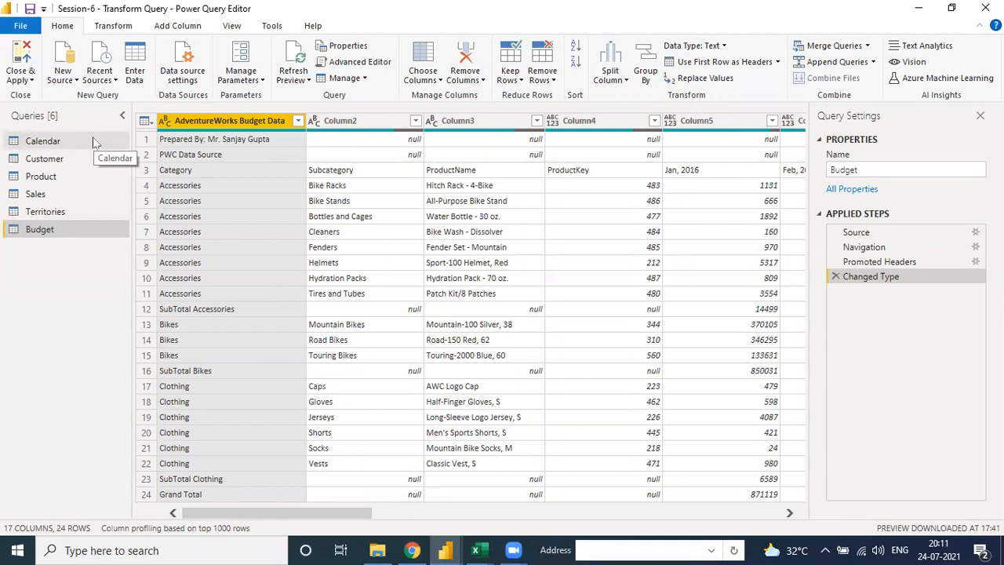
# Step: Look through the Calendar, Customer, Product, Sales and Budget queries to compare their previewed data
pyautogui.click(55, 141)
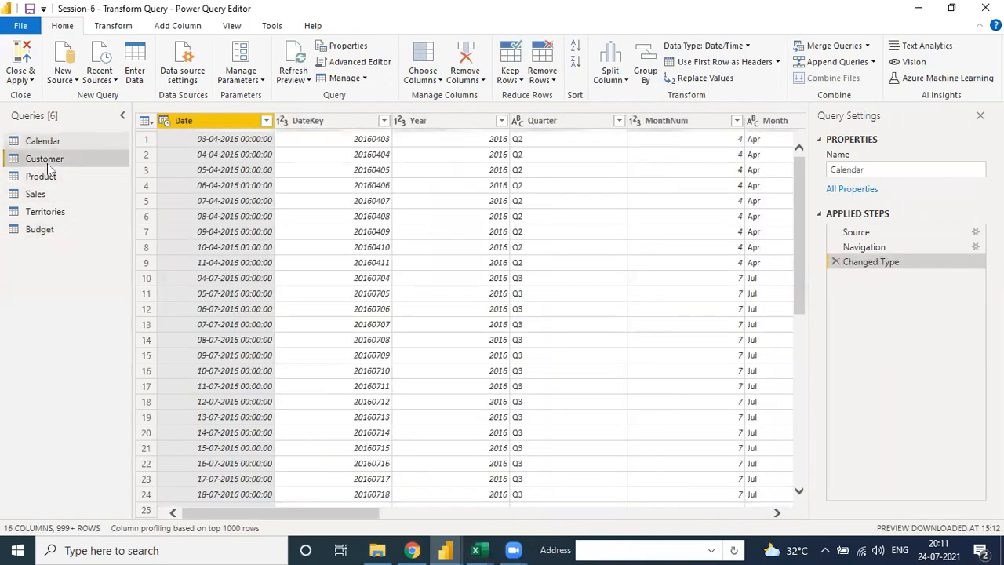
pyautogui.click(68, 159)
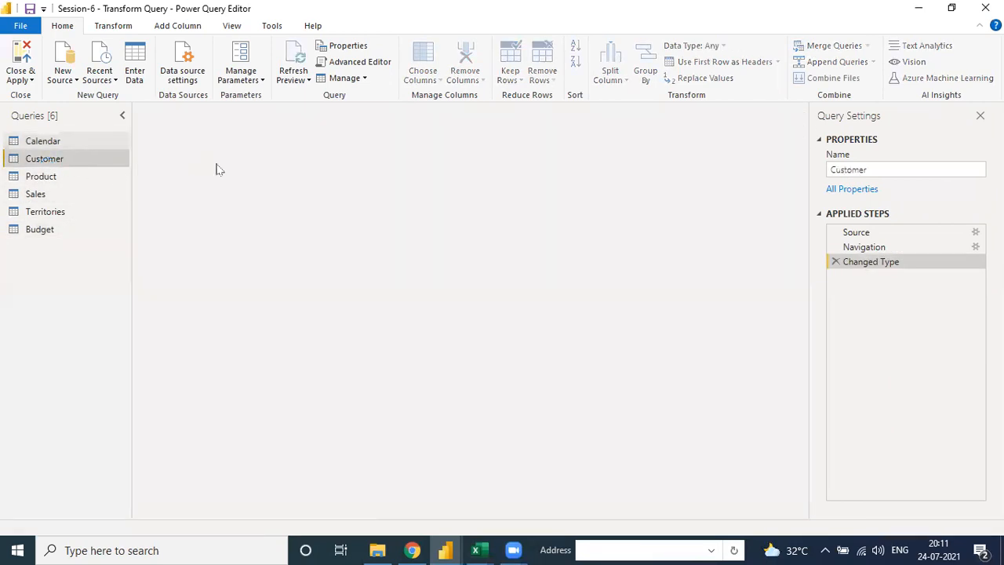
pyautogui.click(69, 179)
pyautogui.click(71, 195)
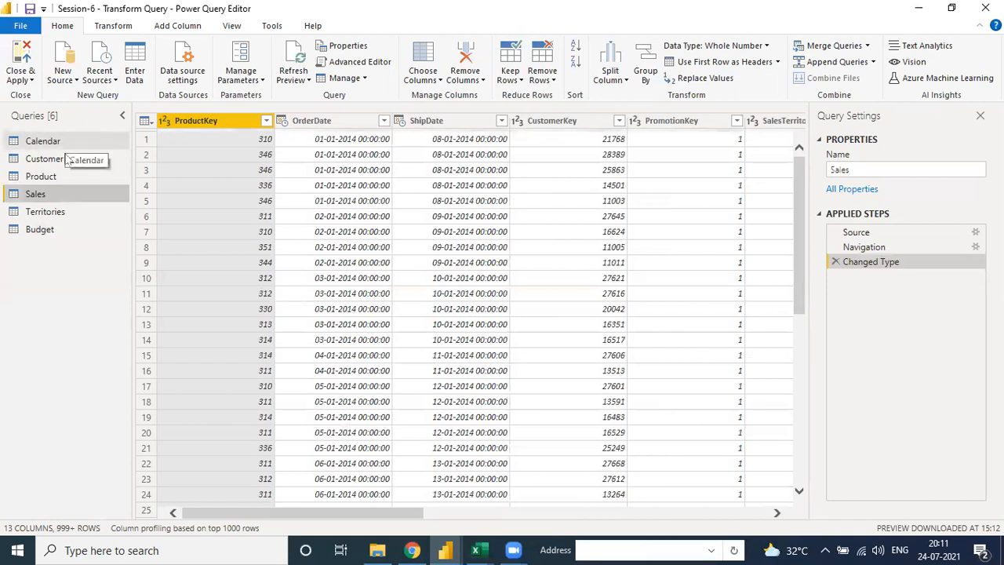
pyautogui.click(57, 229)
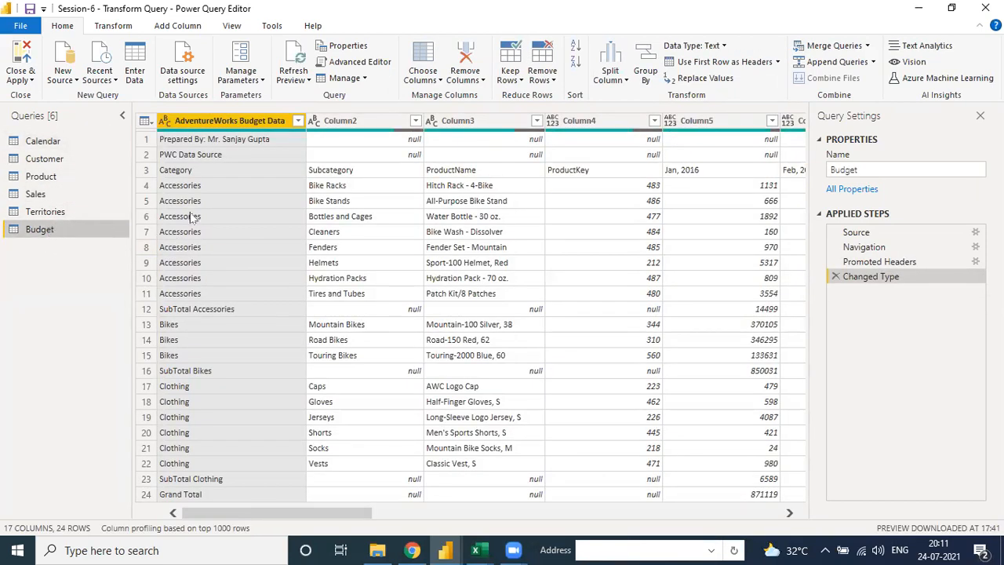
pyautogui.click(50, 174)
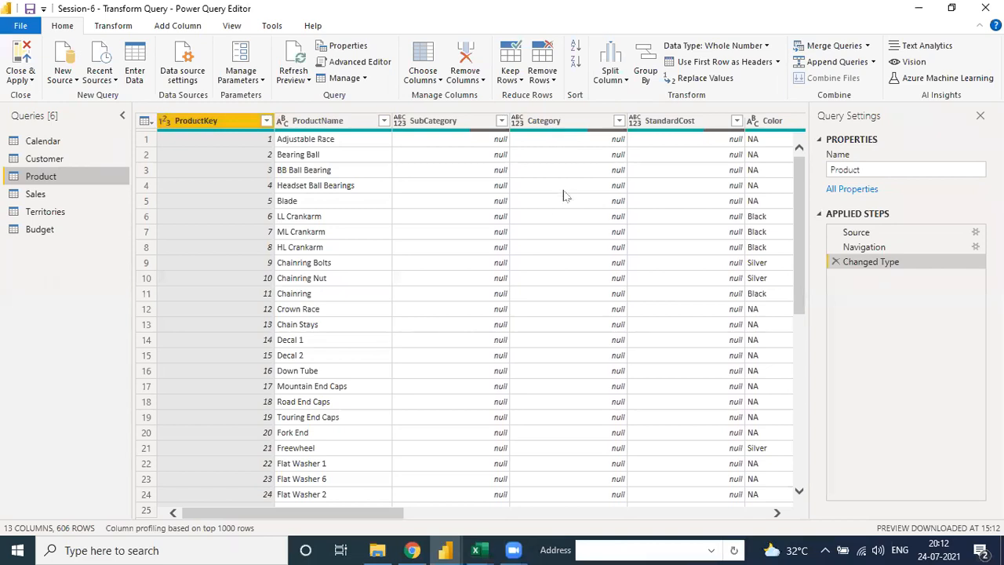
pyautogui.click(112, 26)
pyautogui.click(174, 26)
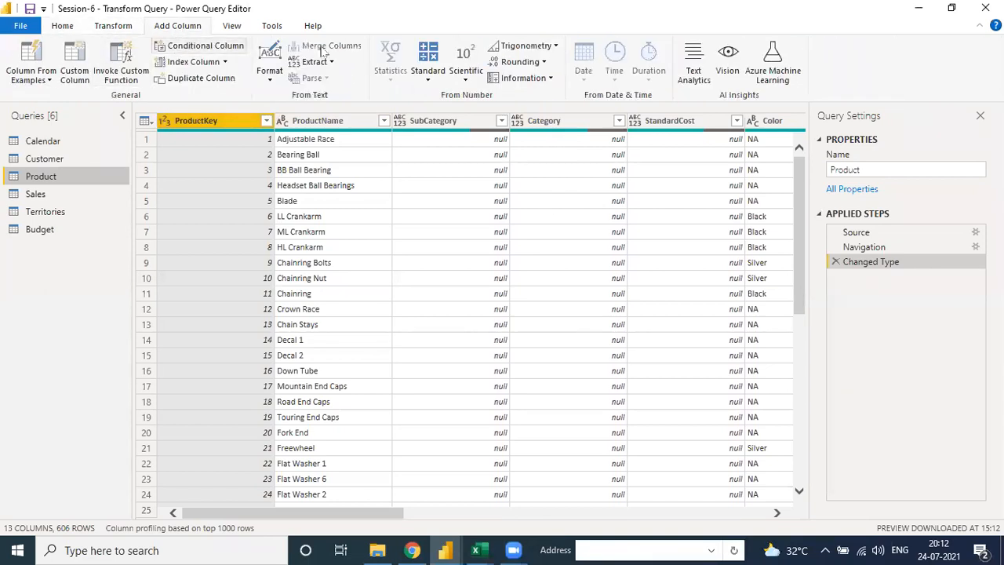
pyautogui.click(233, 27)
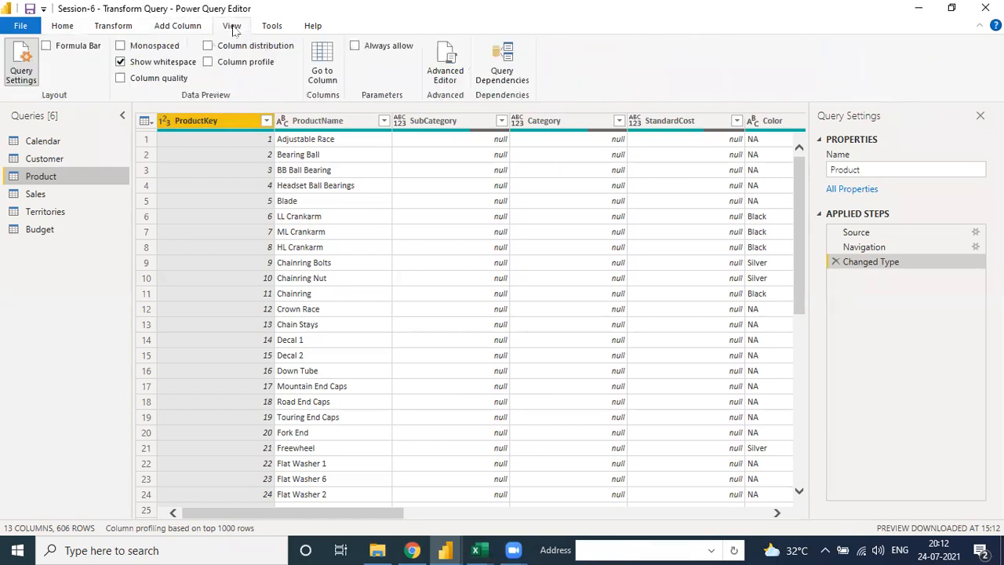
pyautogui.click(72, 30)
pyautogui.click(244, 29)
pyautogui.click(273, 30)
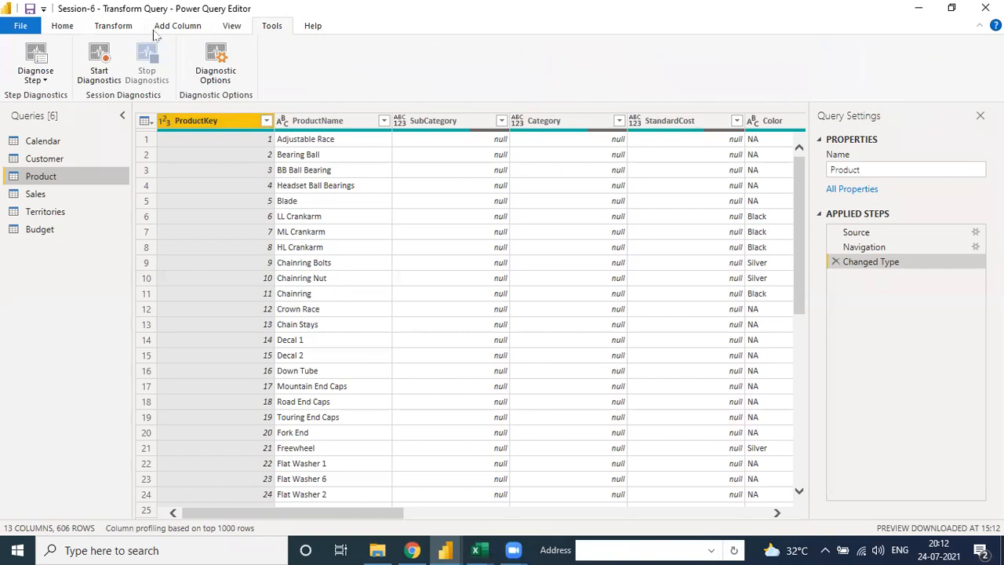
pyautogui.click(77, 28)
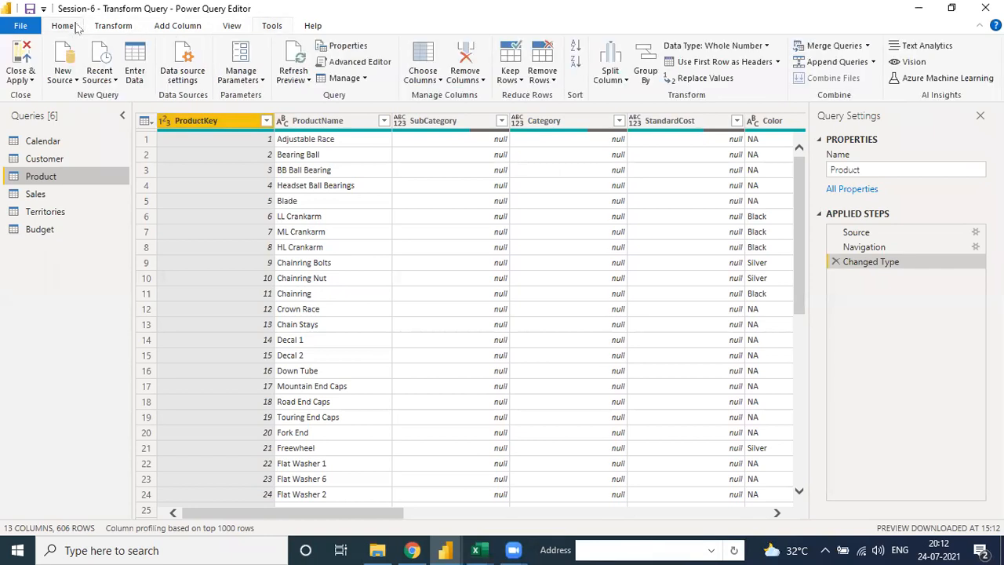
# Step: Compare the query names and applied steps of the Budget, Territories and Sales queries, ending on Budget
pyautogui.click(47, 233)
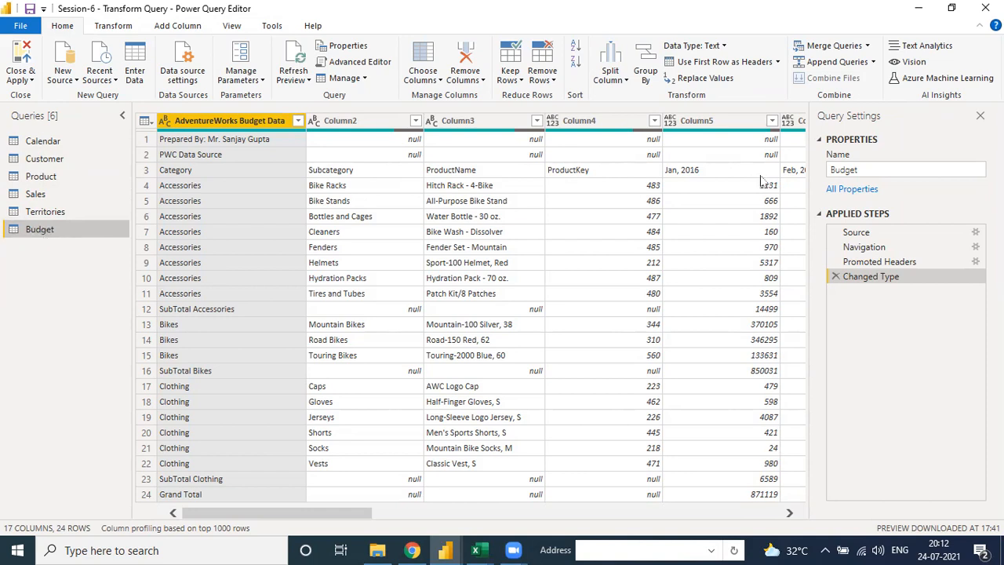
pyautogui.click(46, 211)
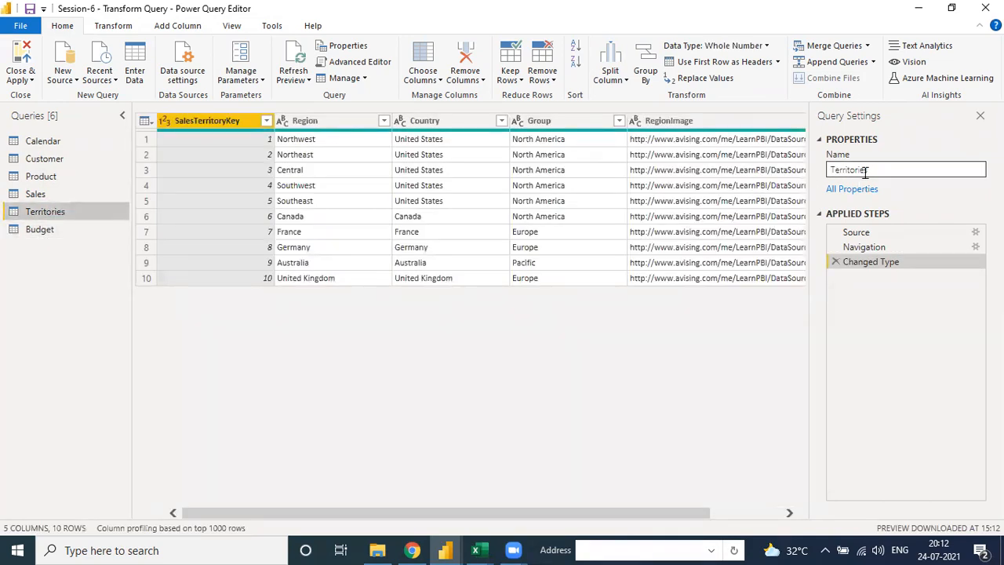
pyautogui.click(67, 195)
pyautogui.click(846, 169)
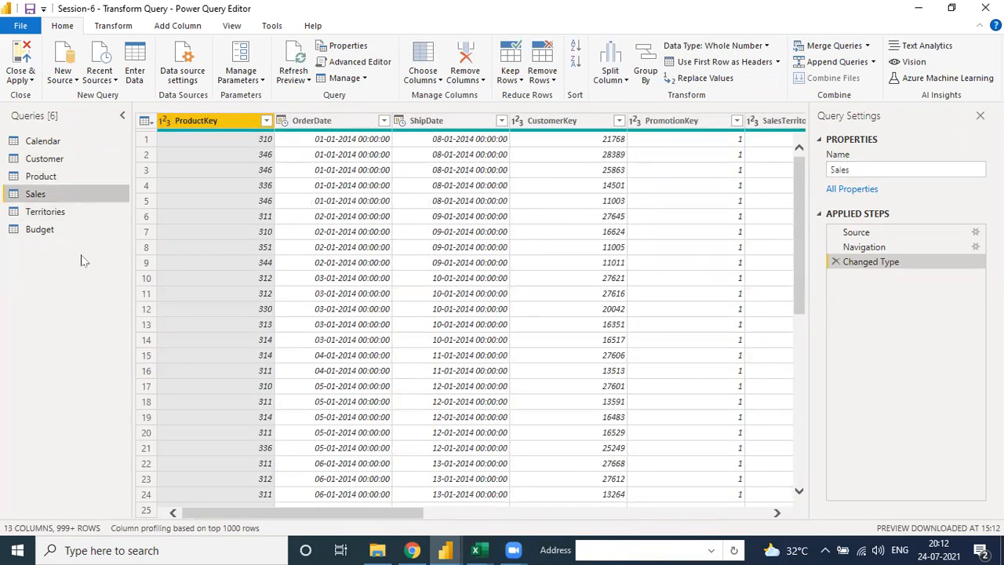
pyautogui.click(39, 229)
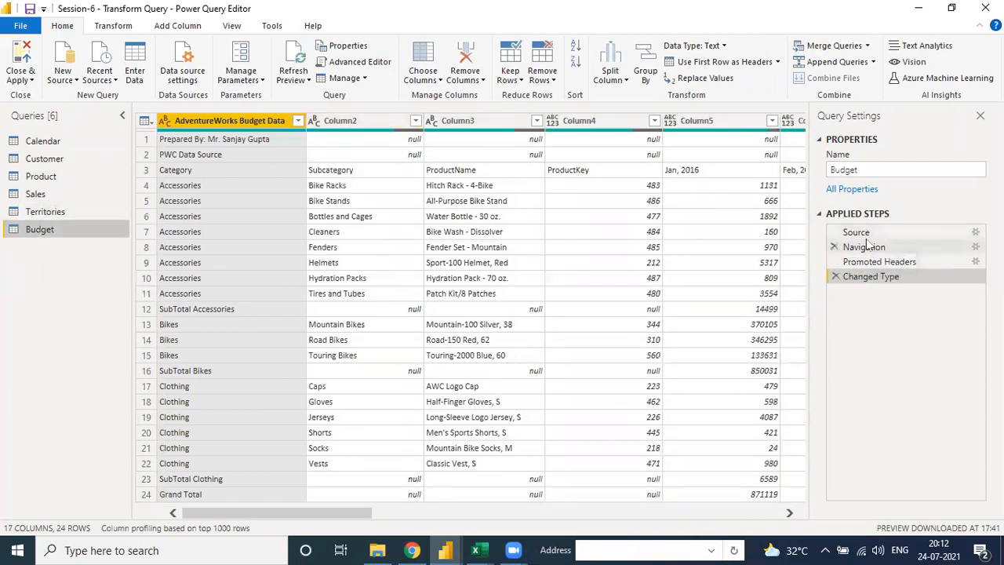
# Step: Open the Budget query's source settings and, in File Explorer, copy the Budget workbook from Session - 6 into the Power BI Batch -5 folder
pyautogui.click(977, 233)
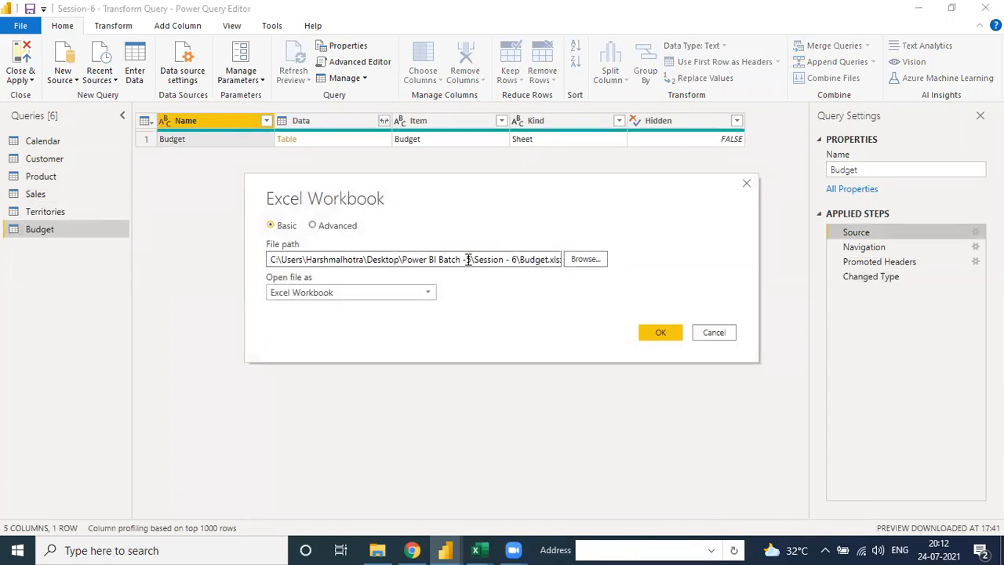
pyautogui.click(378, 550)
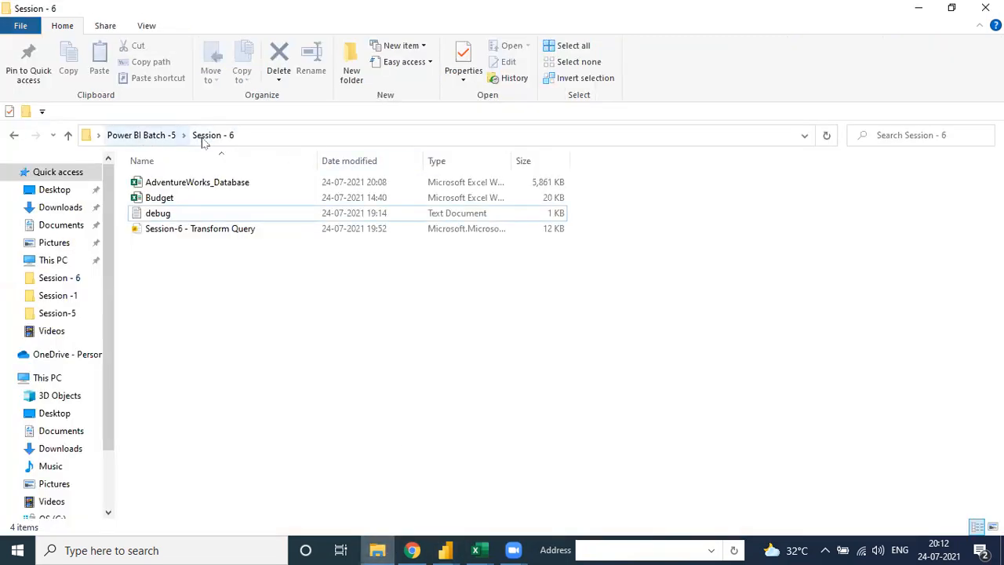
pyautogui.click(178, 201)
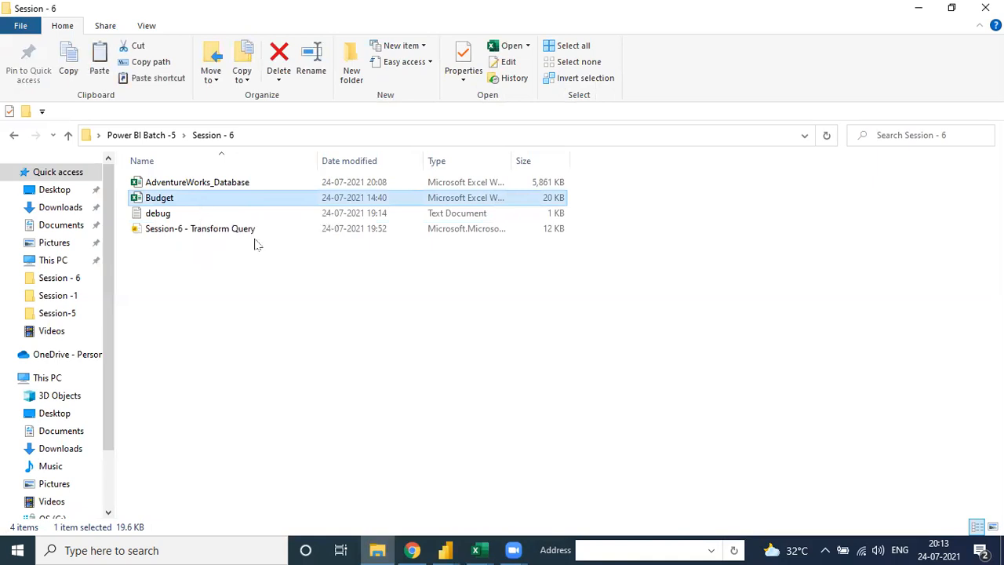
pyautogui.click(143, 135)
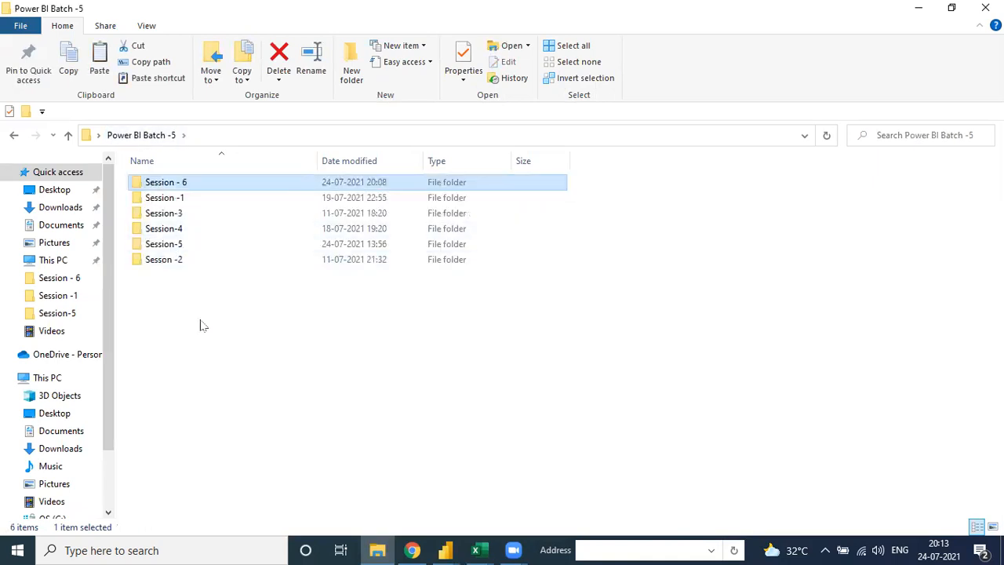
pyautogui.hotkey('ctrl', 'v')
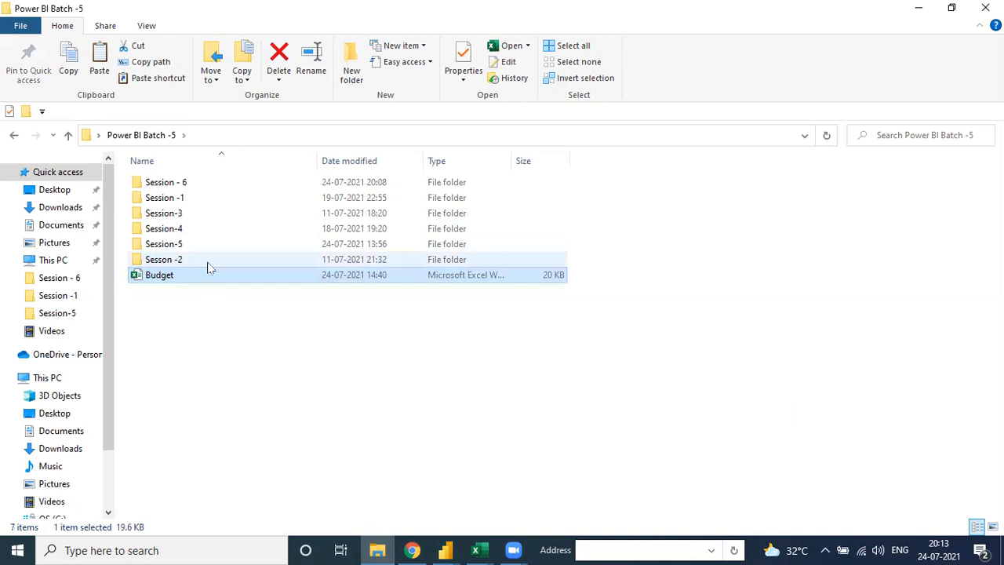
# Step: Browse to the Budget copy in Power BI Batch -5 from the source settings, then cancel and review the existing file path
pyautogui.moveTo(449, 547)
pyautogui.click(599, 487)
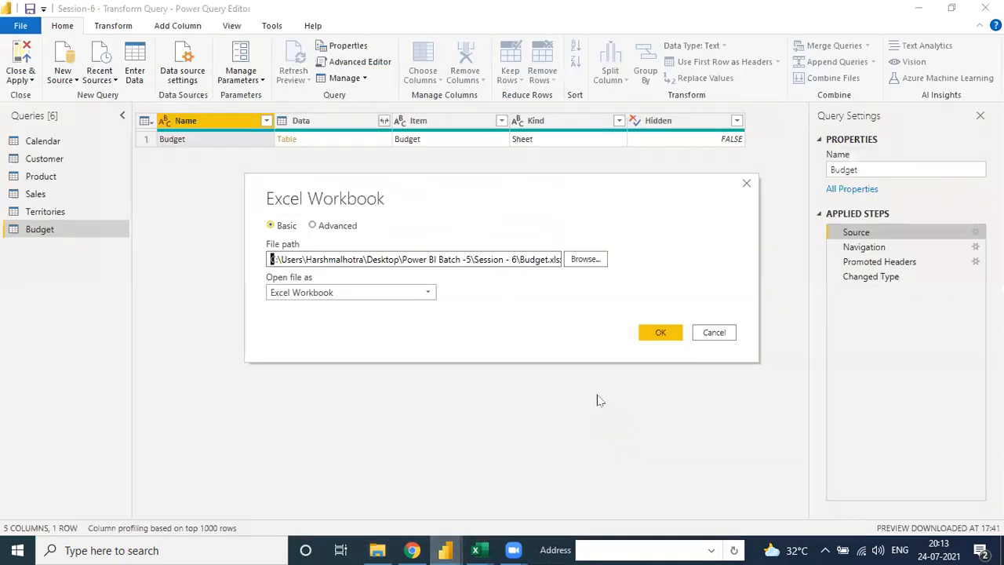
pyautogui.click(577, 263)
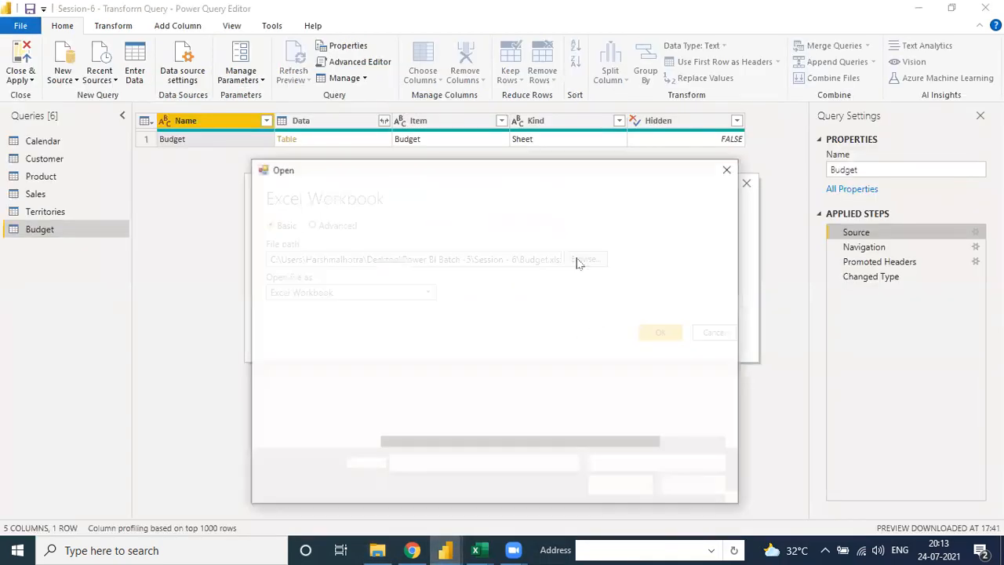
pyautogui.click(392, 196)
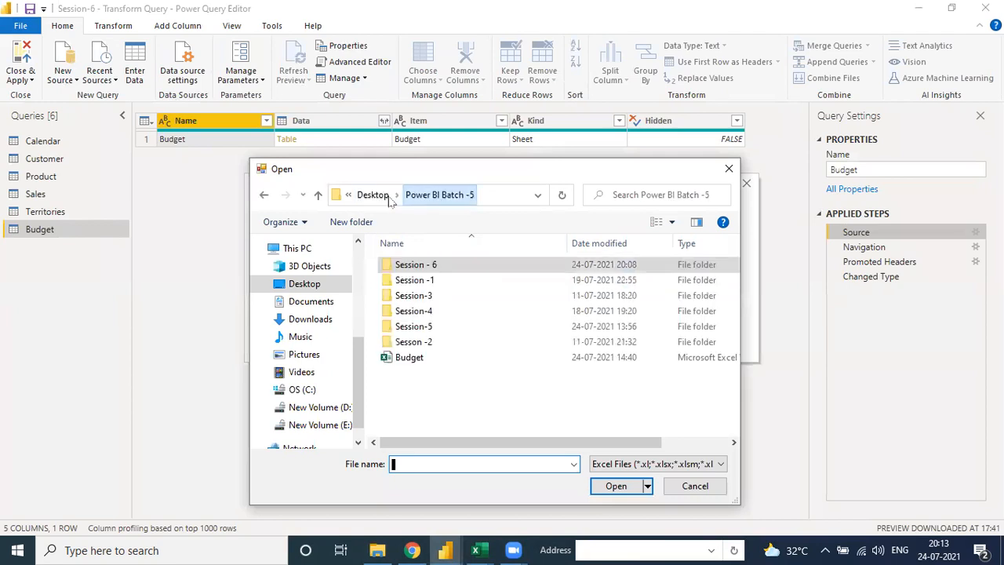
pyautogui.click(410, 357)
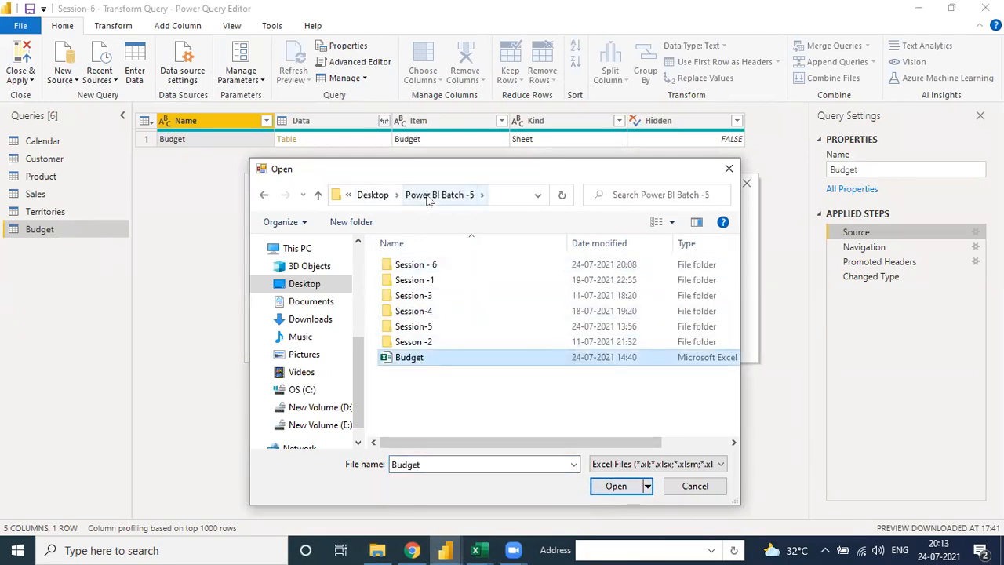
pyautogui.click(729, 169)
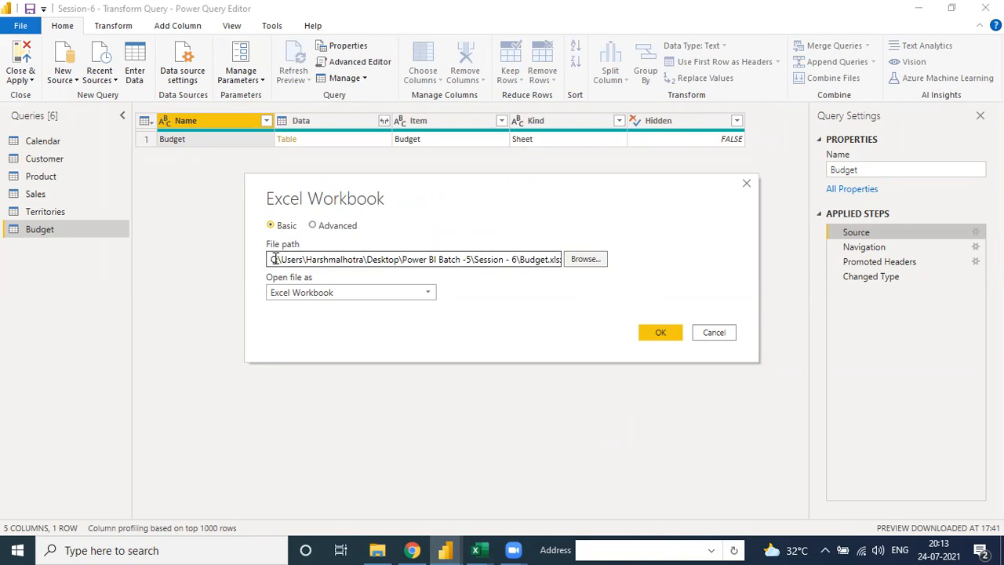
pyautogui.moveTo(270, 259); pyautogui.dragTo(547, 260)
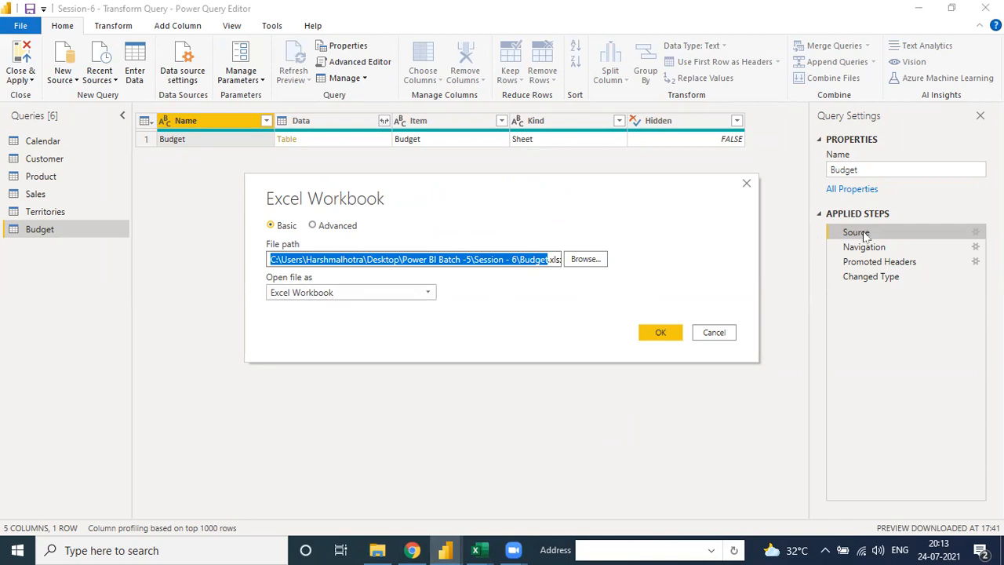
pyautogui.click(746, 185)
# Step: Delete the Budget workbook copy from the Power BI Batch -5 folder in File Explorer and return to the Power Query Editor
pyautogui.click(377, 550)
pyautogui.click(183, 278)
pyautogui.press('Delete')
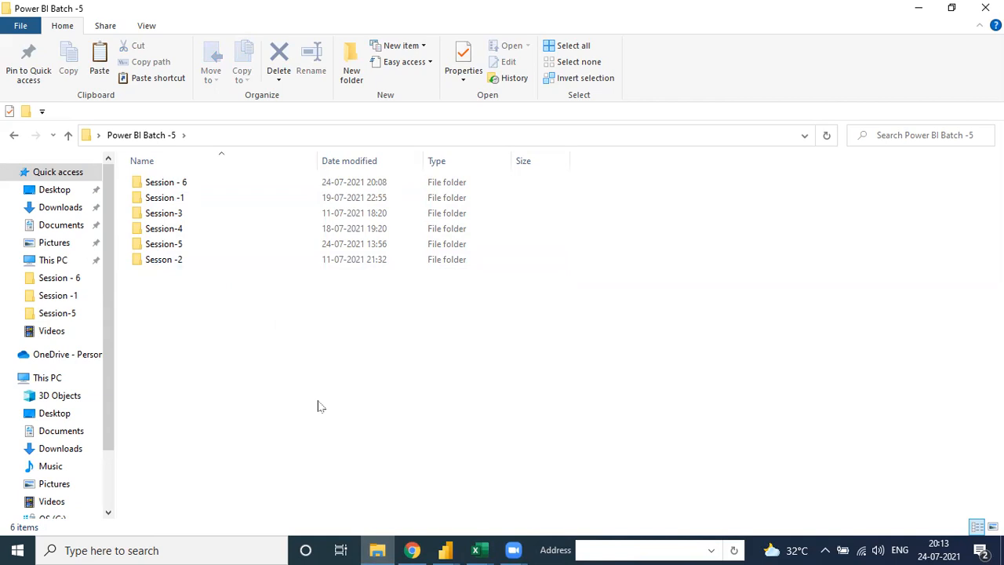
pyautogui.moveTo(444, 549)
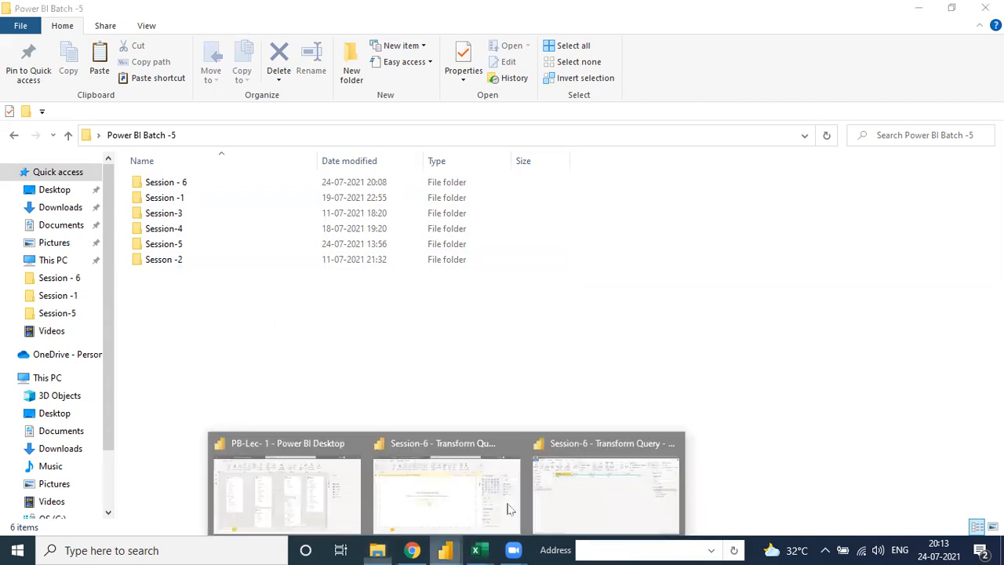
pyautogui.click(450, 471)
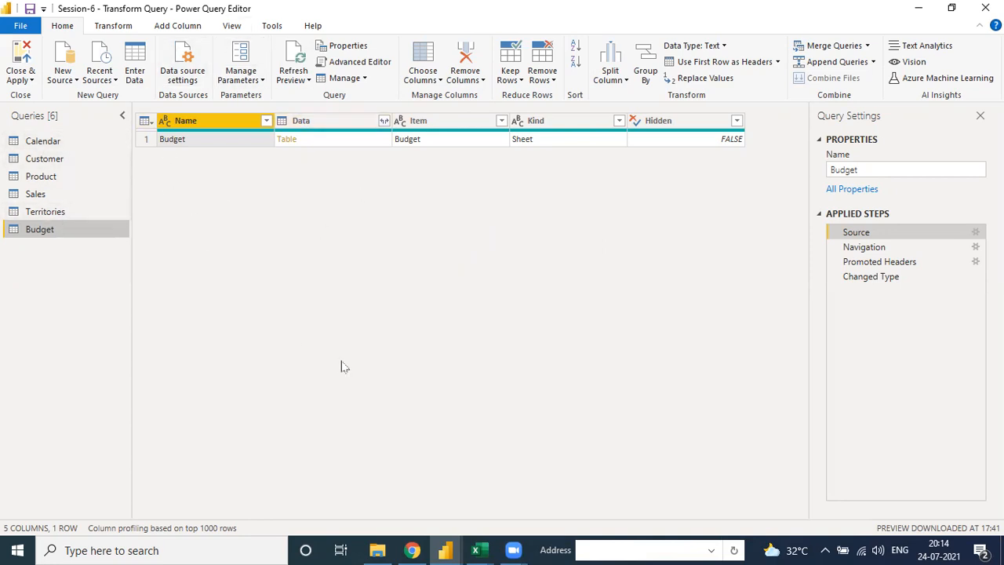
pyautogui.click(464, 40)
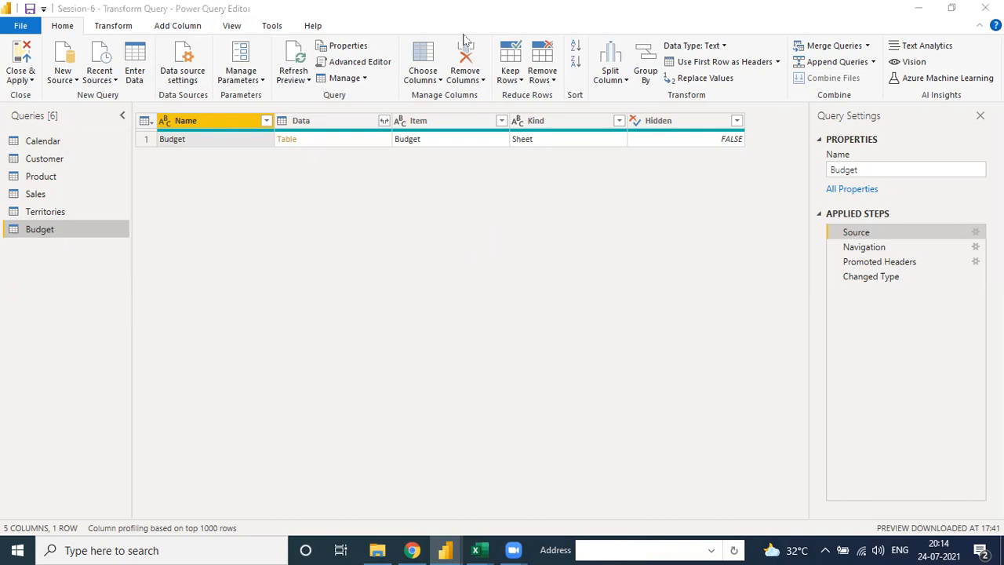
pyautogui.click(300, 271)
pyautogui.click(377, 549)
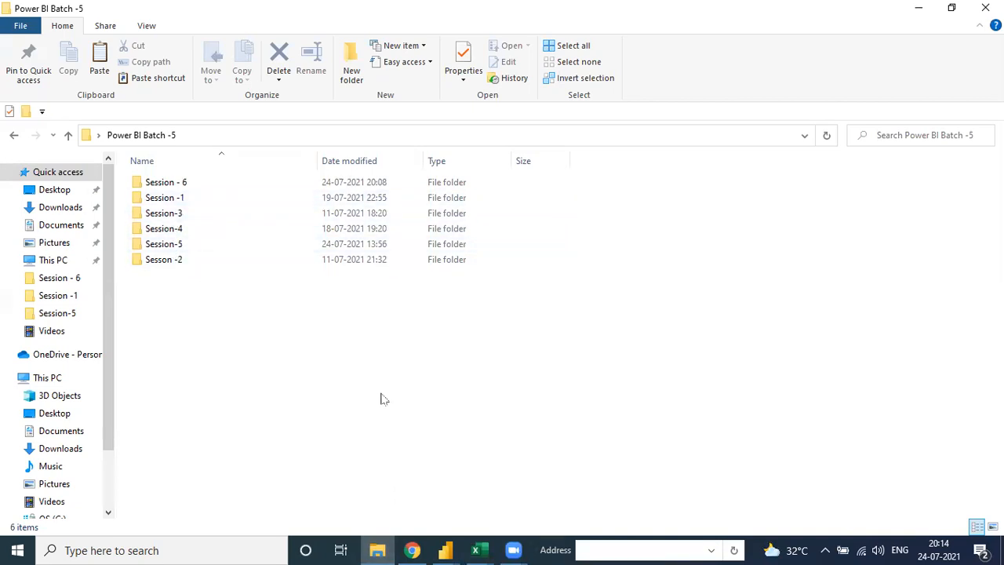
# Step: Switch to the Session-6 - Transform Query report in Power BI Desktop and compare its Report and Data views
pyautogui.click(445, 550)
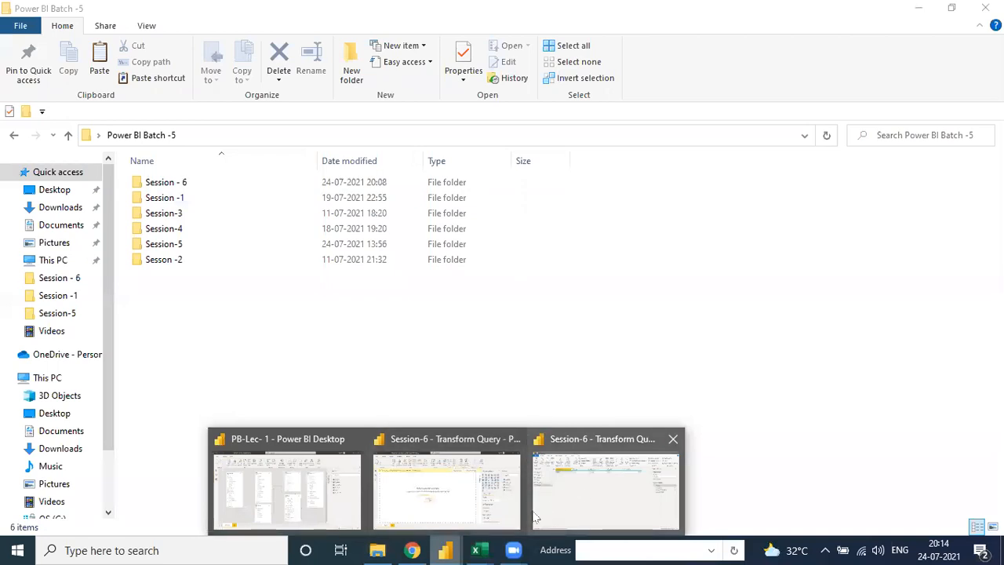
pyautogui.click(470, 490)
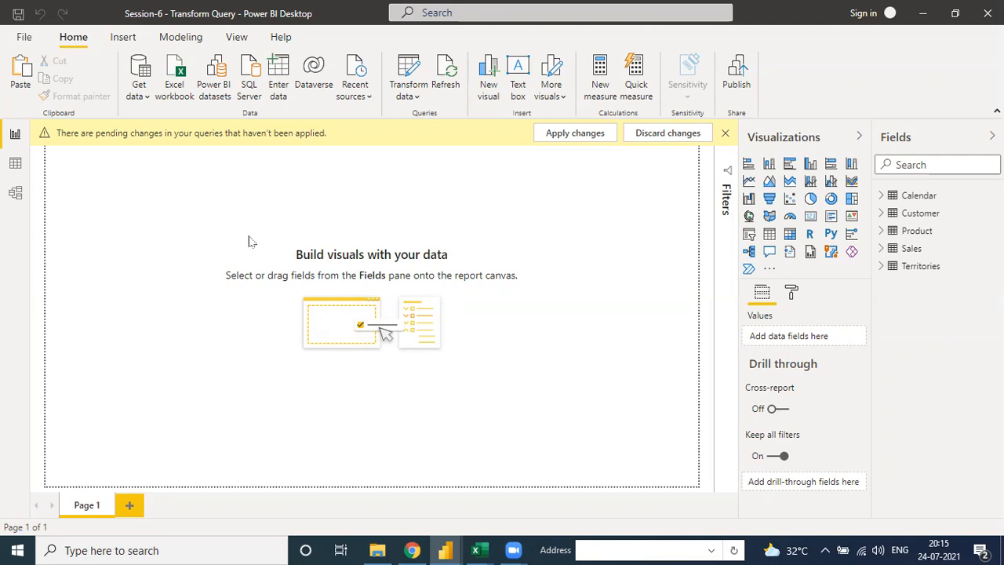
pyautogui.click(14, 163)
pyautogui.click(15, 134)
pyautogui.click(19, 163)
pyautogui.click(14, 136)
pyautogui.click(15, 162)
pyautogui.click(15, 133)
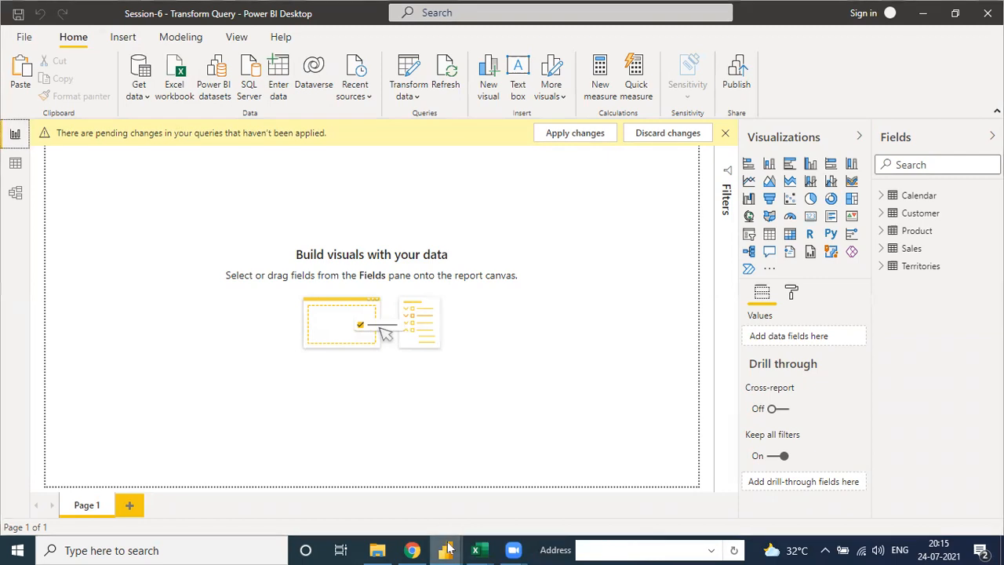
# Step: Look through the common data sources offered for import, then return to the Budget query in the Power Query Editor
pyautogui.click(139, 93)
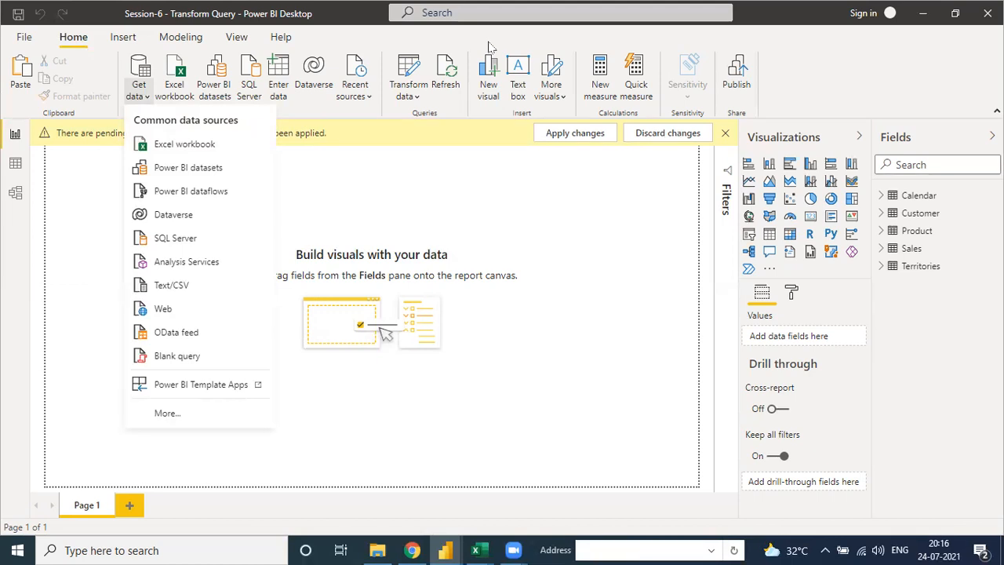
pyautogui.click(329, 201)
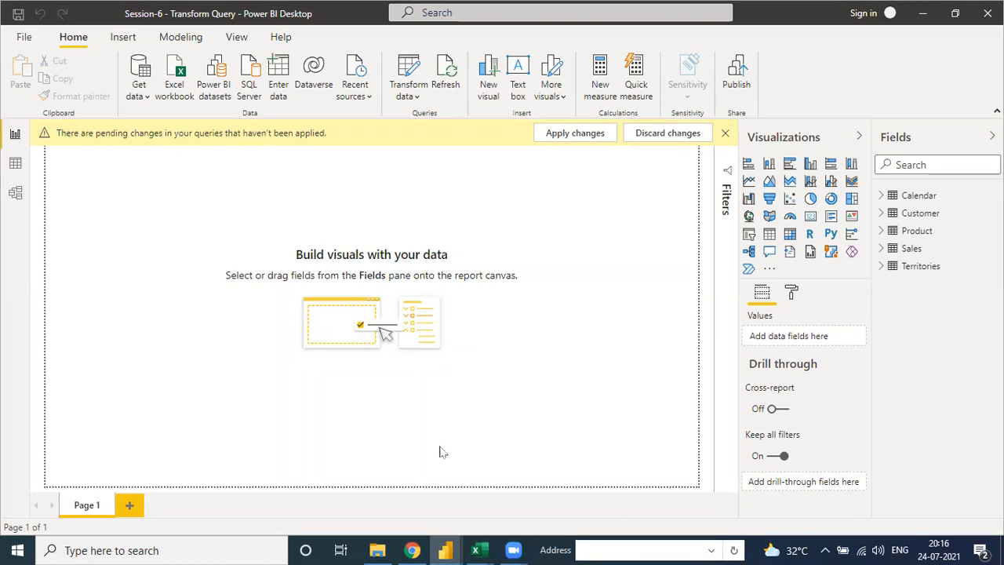
pyautogui.moveTo(445, 550)
pyautogui.click(609, 490)
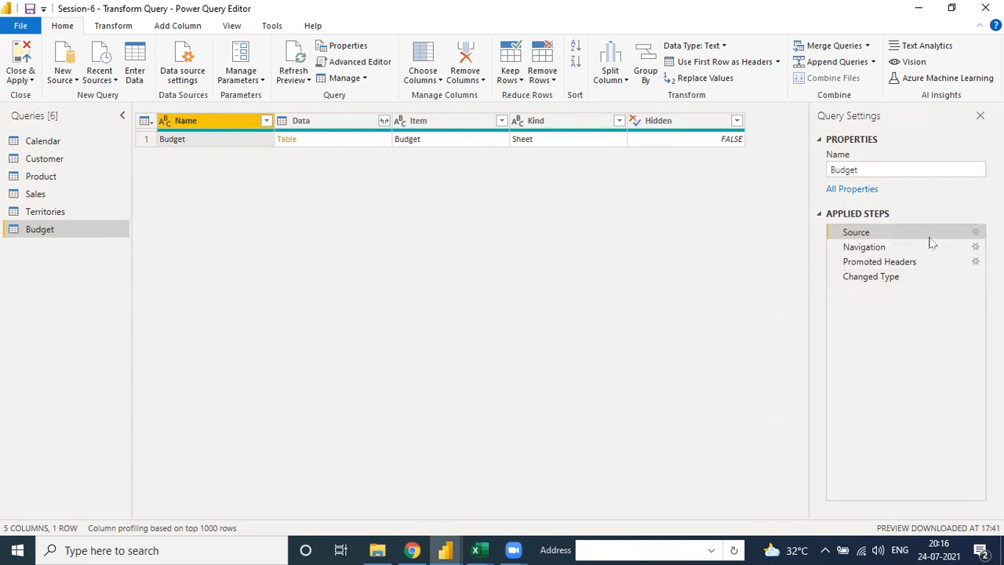
# Step: Check the files in the Session - 6 folder in File Explorer and return to the Budget query's Changed Type step
pyautogui.click(378, 550)
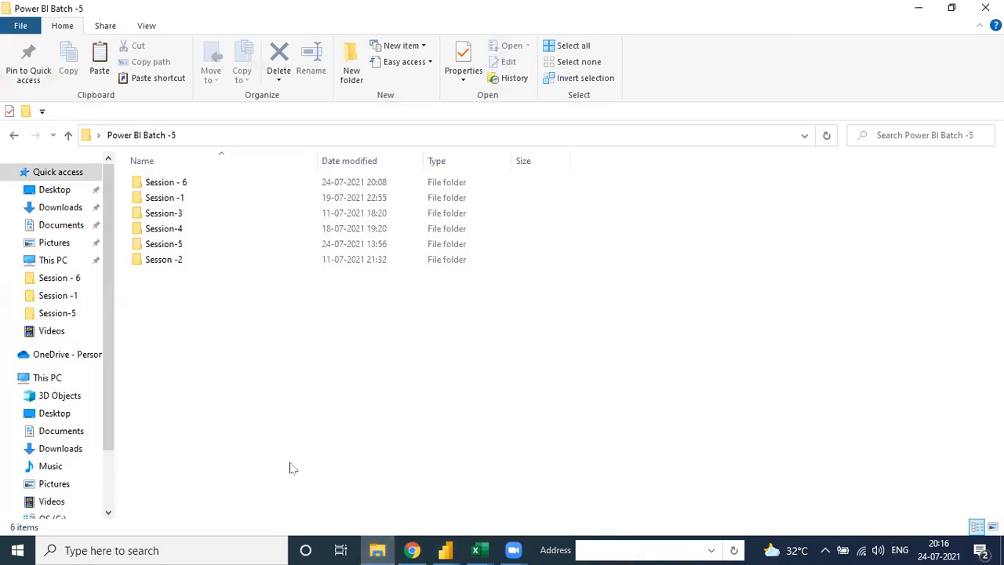
pyautogui.doubleClick(183, 183)
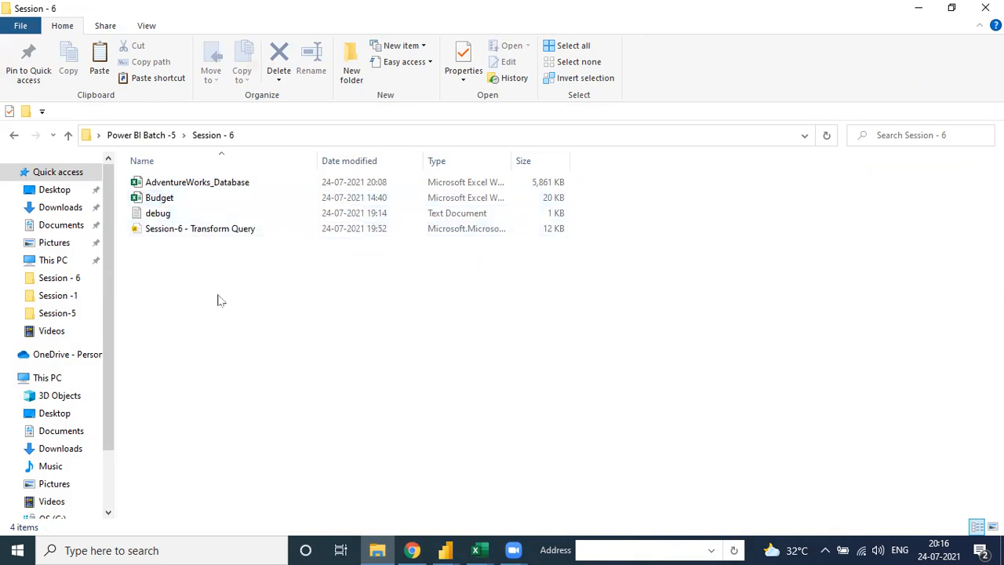
pyautogui.hotkey('alt', 'Tab')
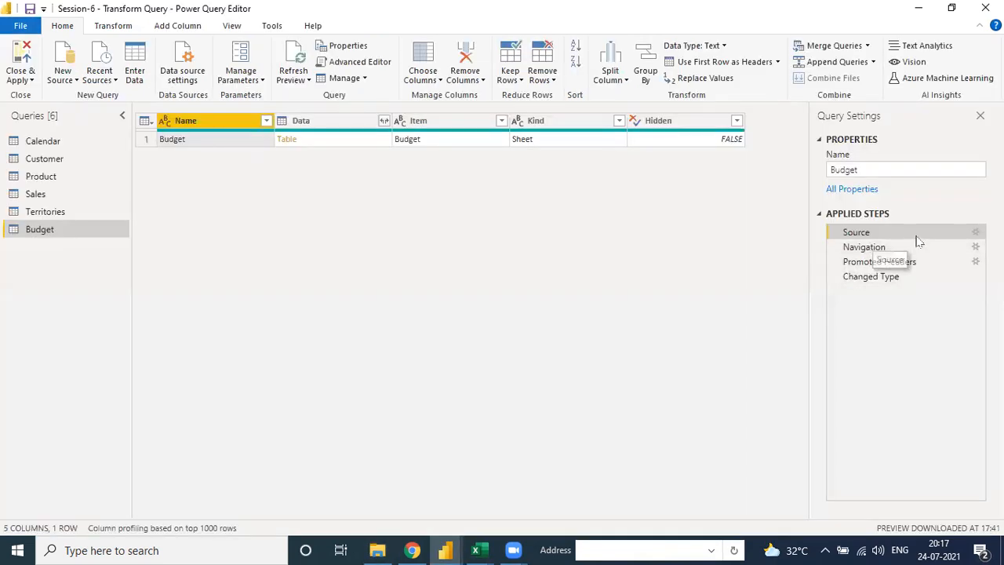
pyautogui.click(900, 276)
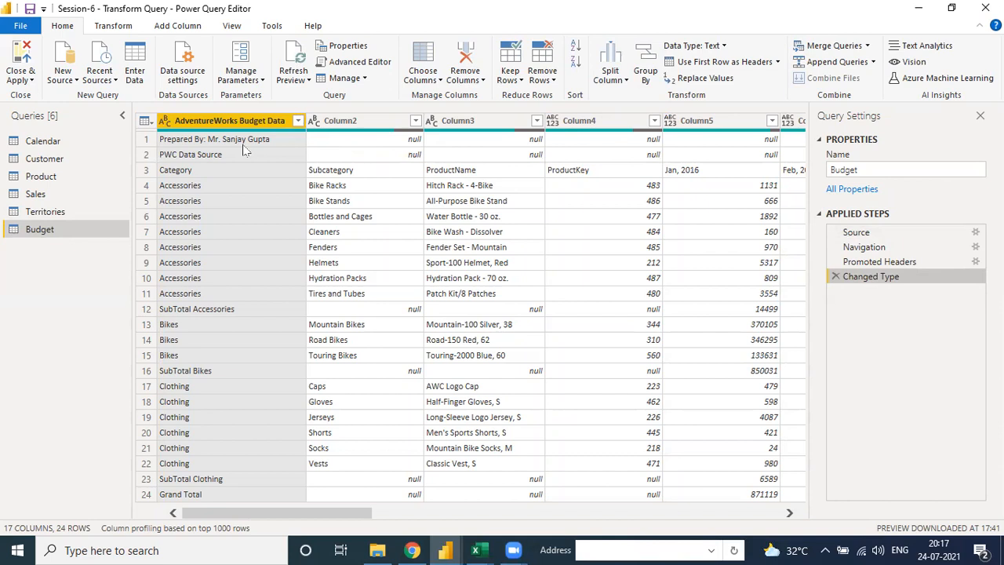
# Step: Try removing the AdventureWorks Budget Data column from the Budget query, then delete the Removed Columns step
pyautogui.click(198, 145)
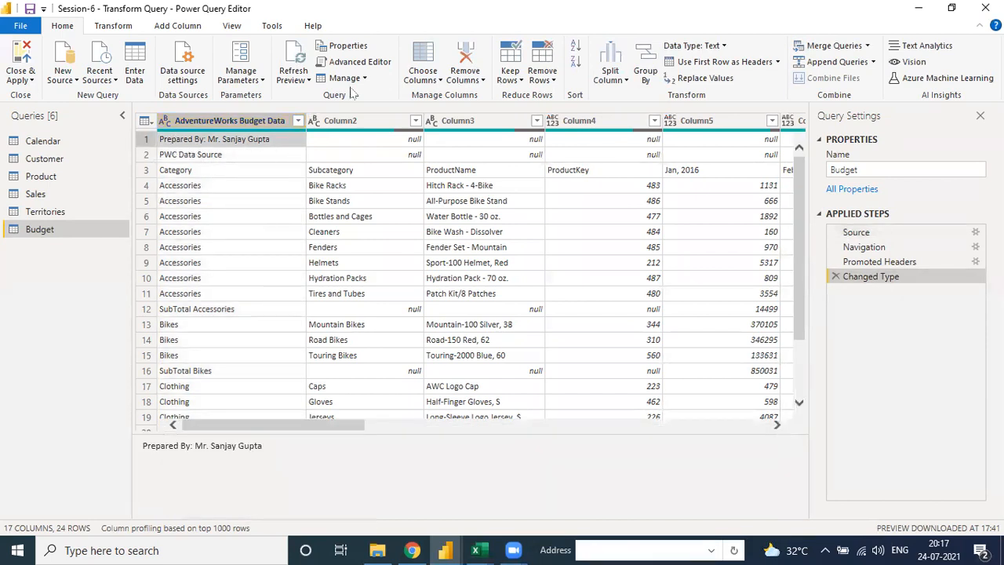
pyautogui.click(465, 76)
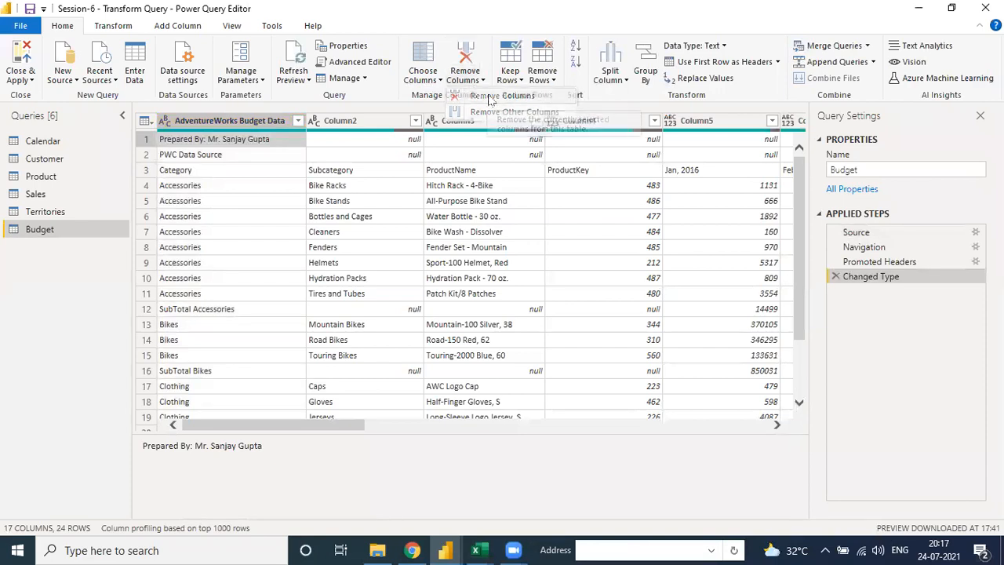
pyautogui.click(489, 97)
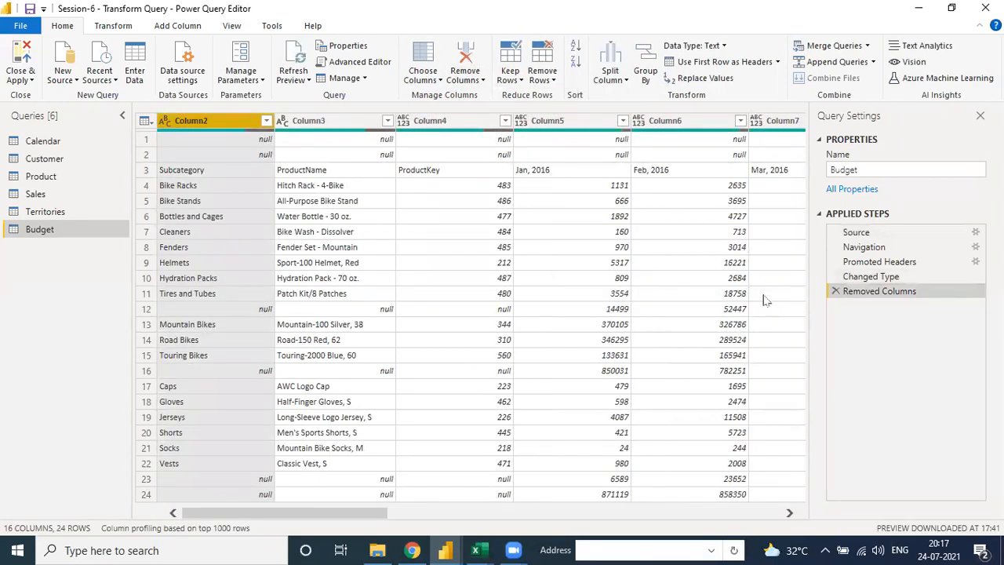
pyautogui.click(836, 291)
# Step: Select the PWC Data Source cell and shrink the cell value preview to show more rows of the Budget data
pyautogui.click(246, 159)
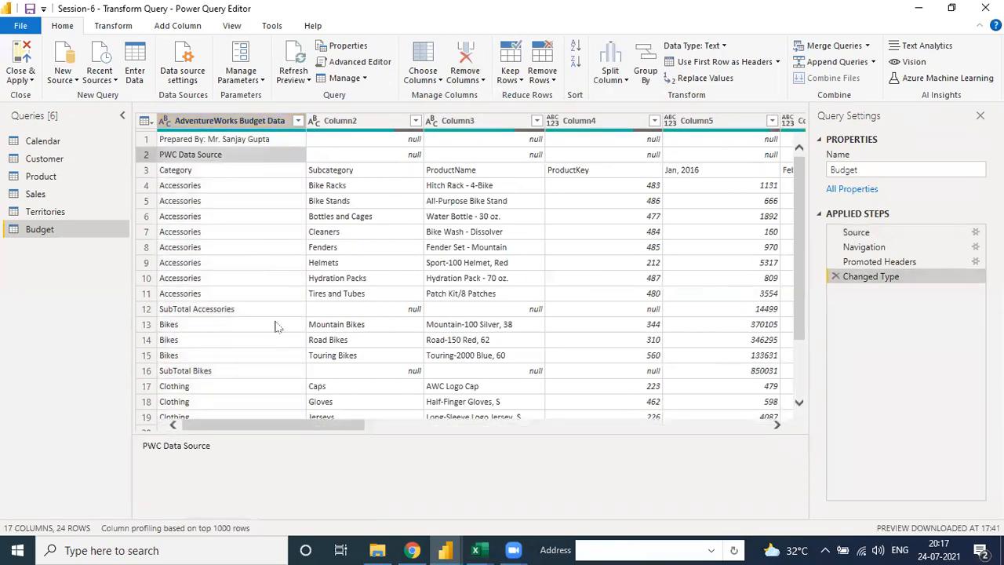
pyautogui.moveTo(500, 431); pyautogui.dragTo(445, 453)
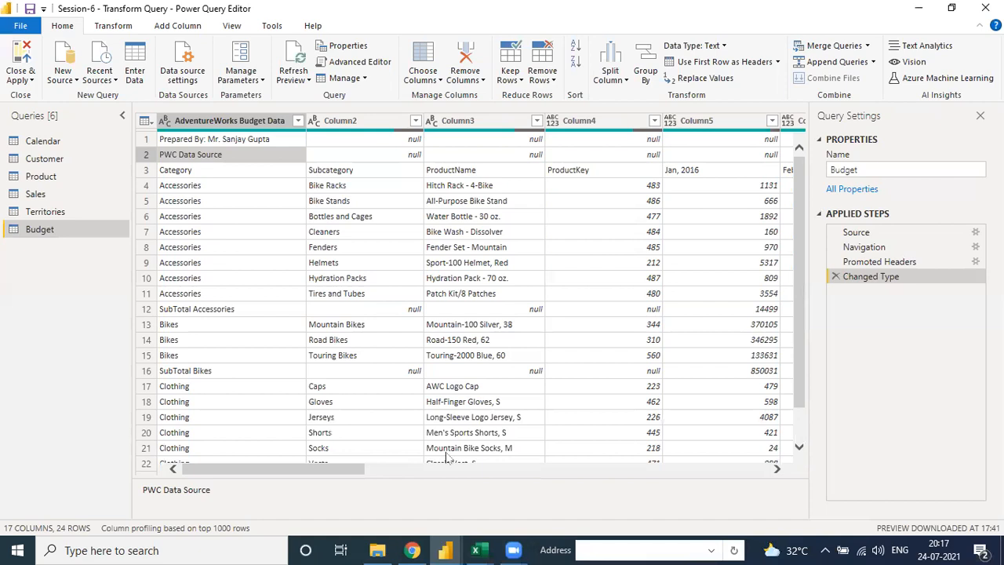
pyautogui.doubleClick(79, 234)
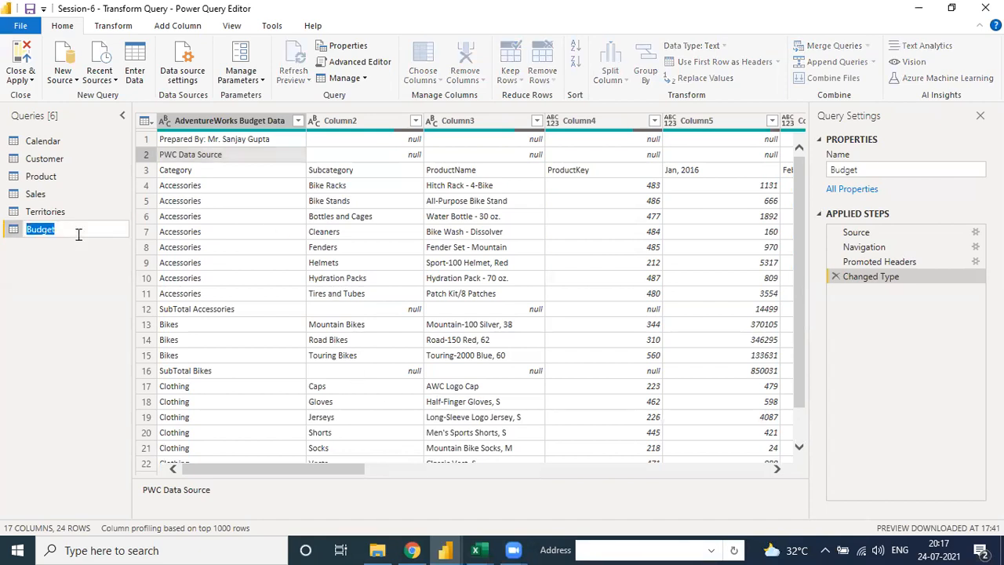
pyautogui.click(76, 245)
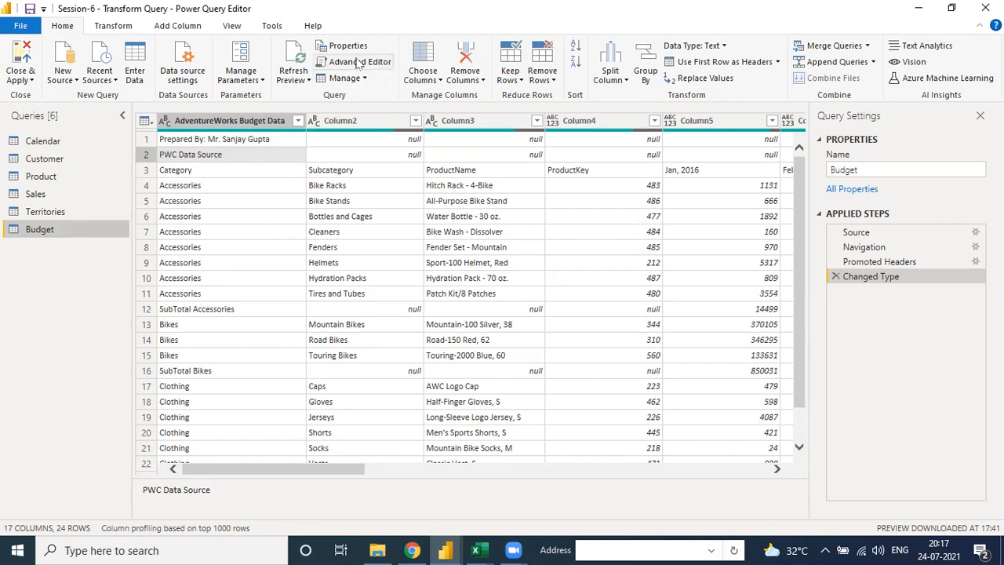
# Step: Try removing the top 2 rows of the Budget query after its Changed Type step, and delete the Removed Top Rows step
pyautogui.click(482, 81)
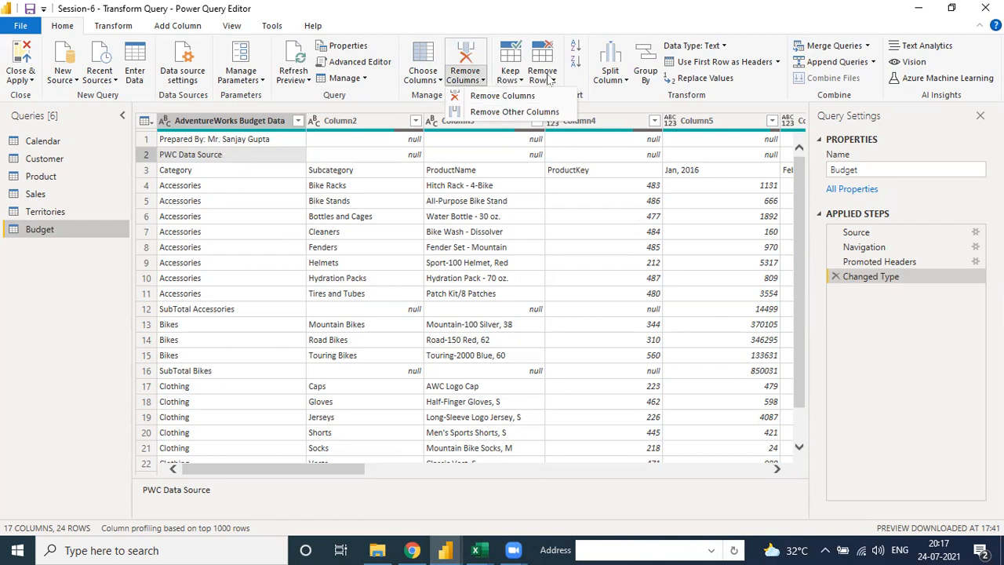
pyautogui.click(549, 79)
pyautogui.click(576, 97)
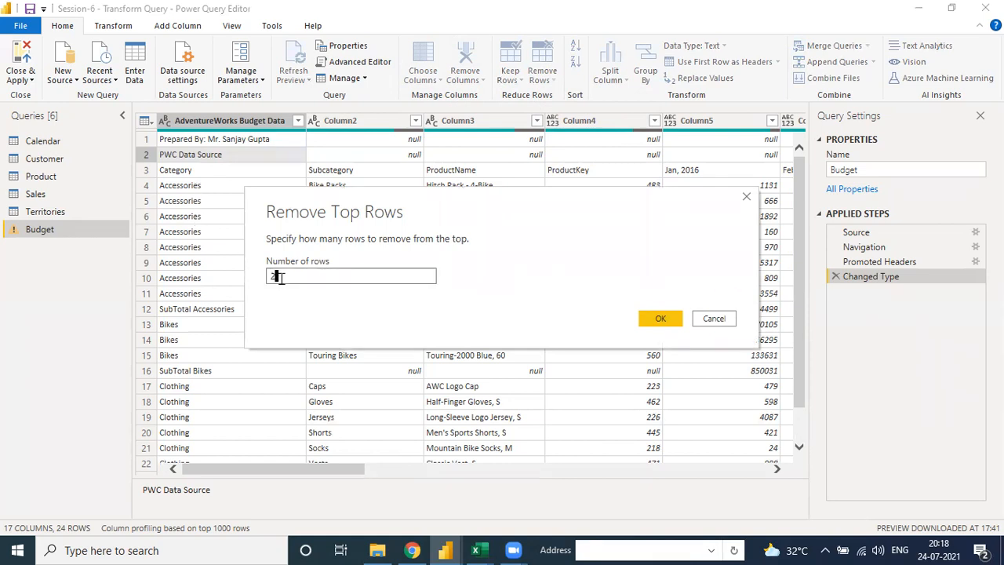
pyautogui.click(655, 318)
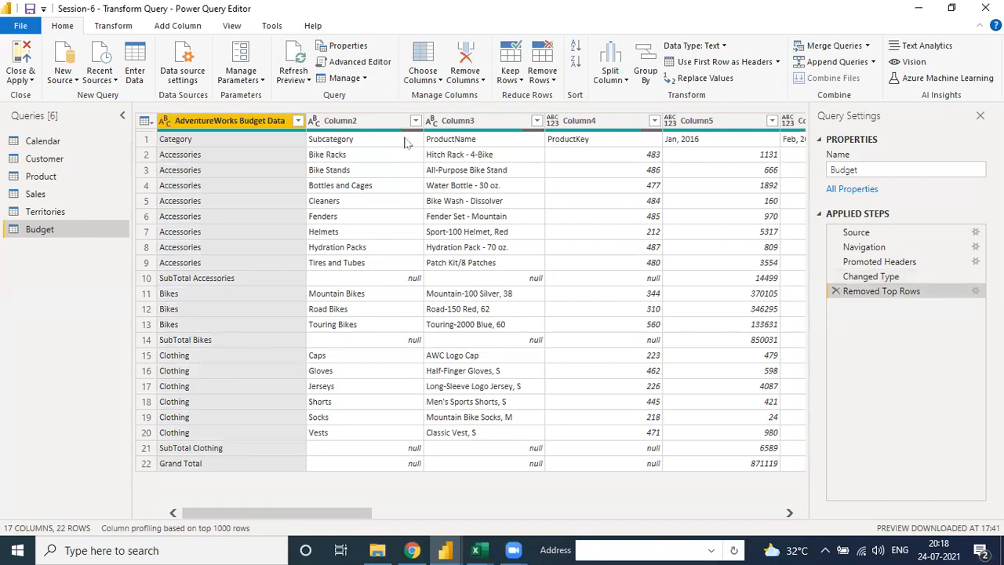
pyautogui.click(859, 262)
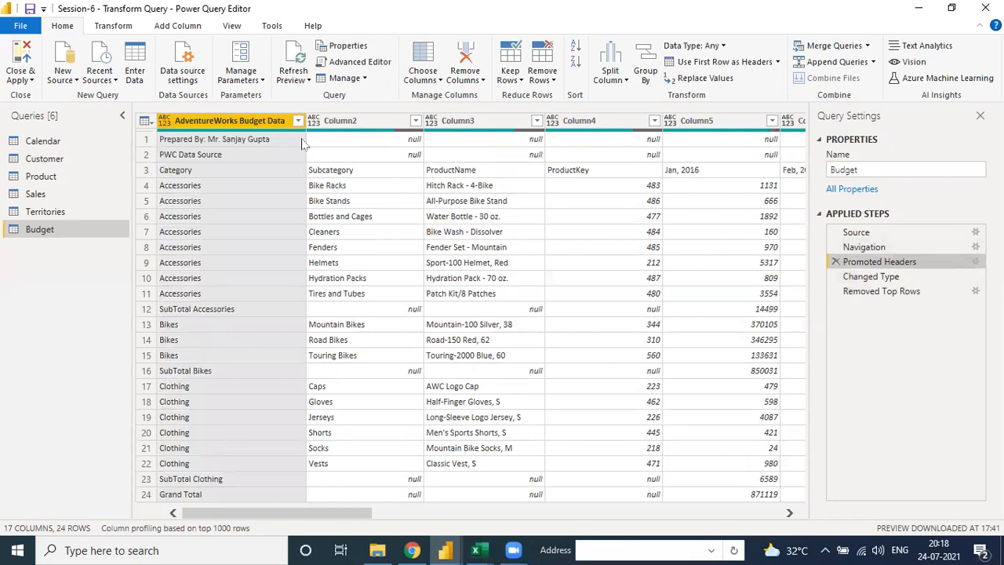
pyautogui.click(857, 292)
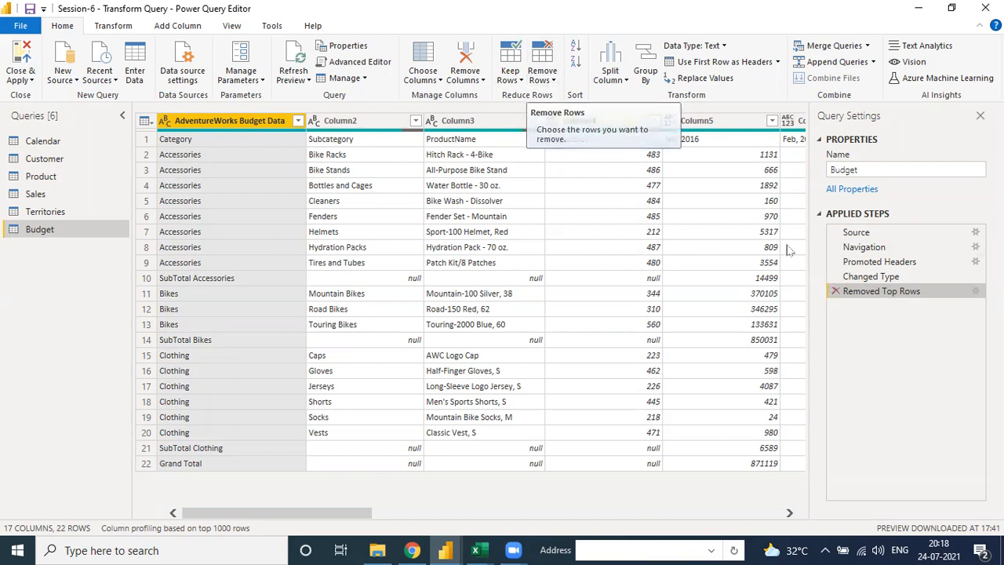
pyautogui.click(835, 291)
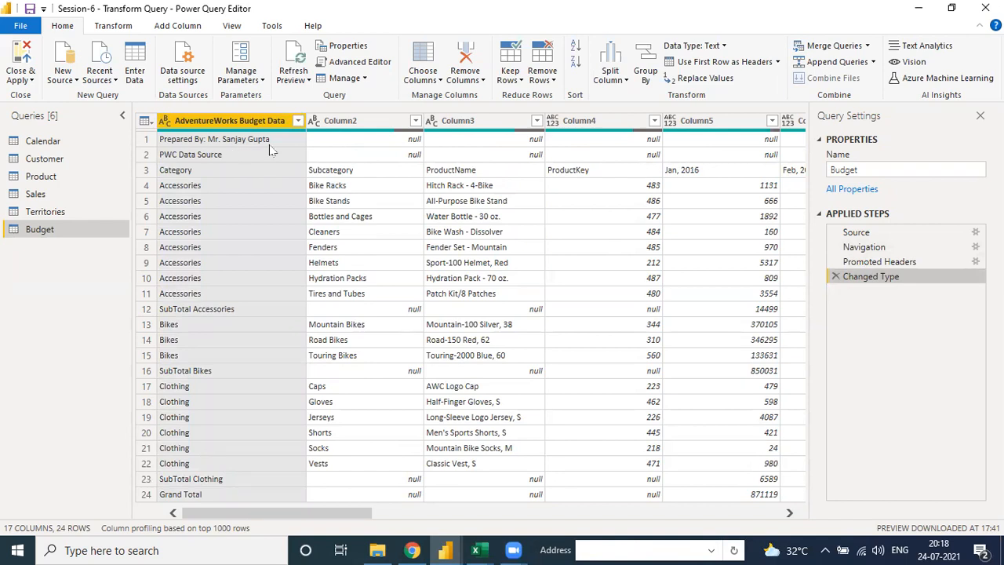
# Step: Delete the Changed Type step from the Budget query and remove the top 2 rows directly after Promoted Headers
pyautogui.click(836, 278)
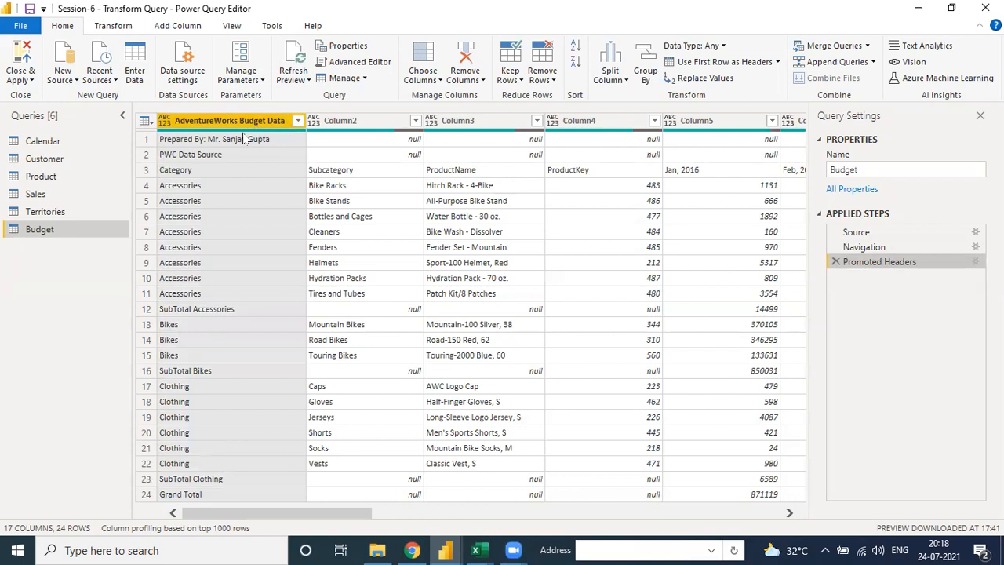
pyautogui.click(541, 72)
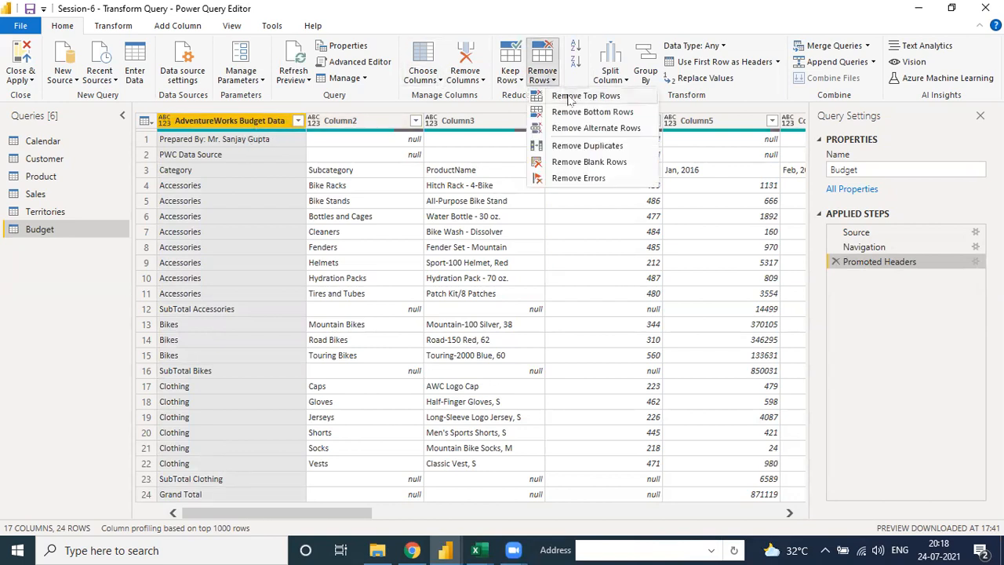
pyautogui.click(571, 96)
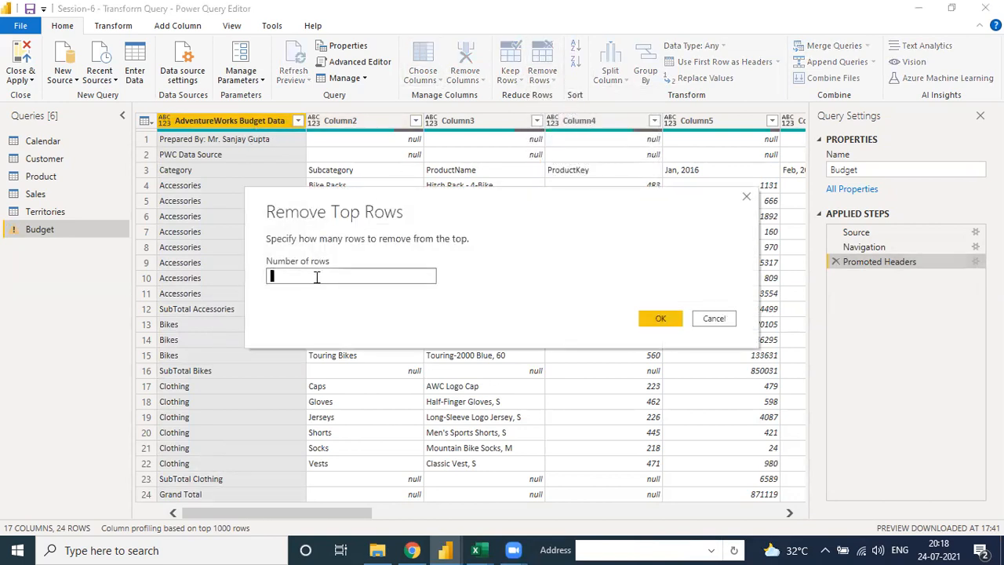
pyautogui.click(656, 317)
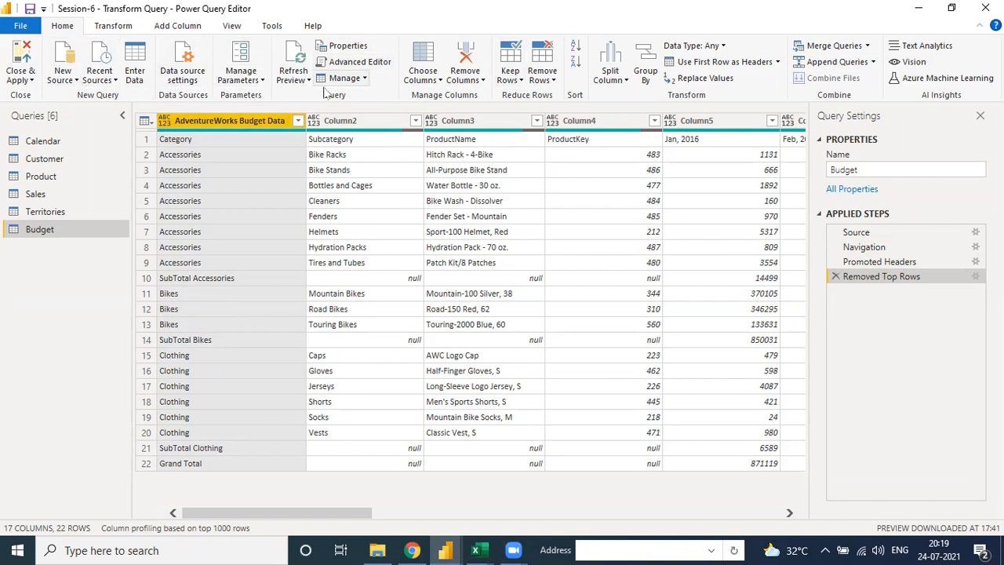
# Step: Promote the Budget query's first row to column headers and select the SubTotal Accessories cell
pyautogui.click(726, 64)
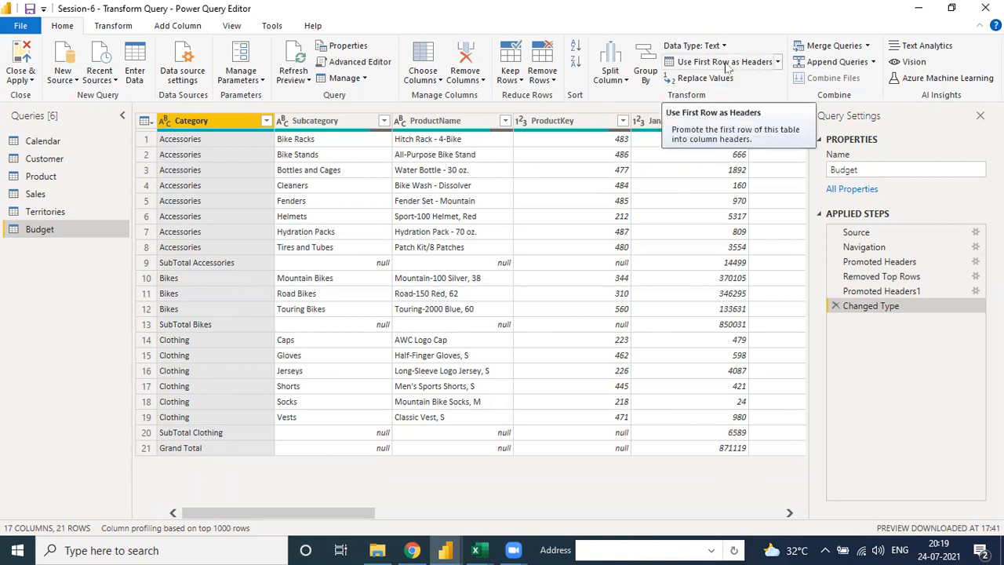
pyautogui.click(171, 204)
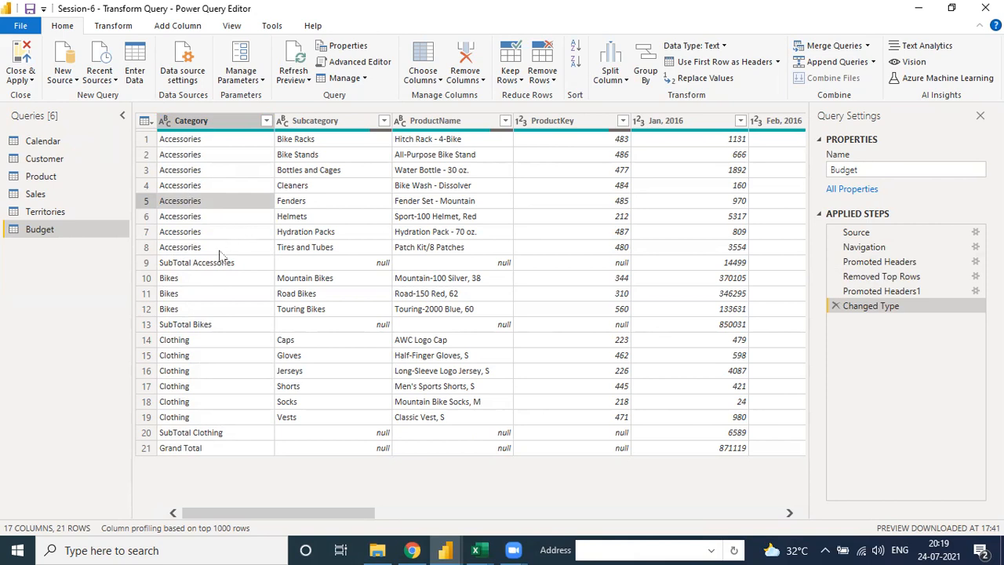
pyautogui.click(189, 267)
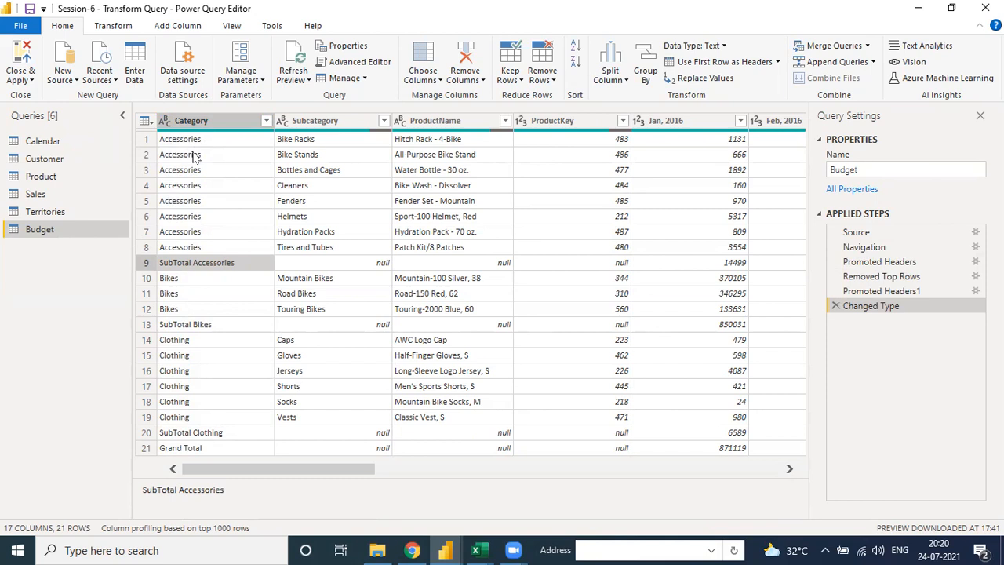
# Step: Switch to the Budget workbook in Excel and examine the title rows above the table's header row
pyautogui.moveTo(475, 549)
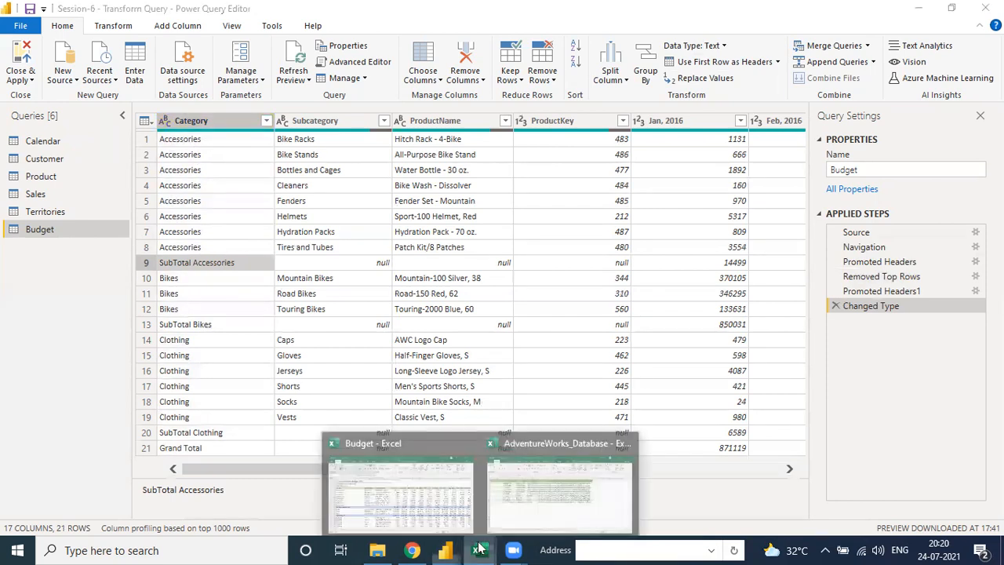
pyautogui.click(420, 483)
pyautogui.click(130, 174)
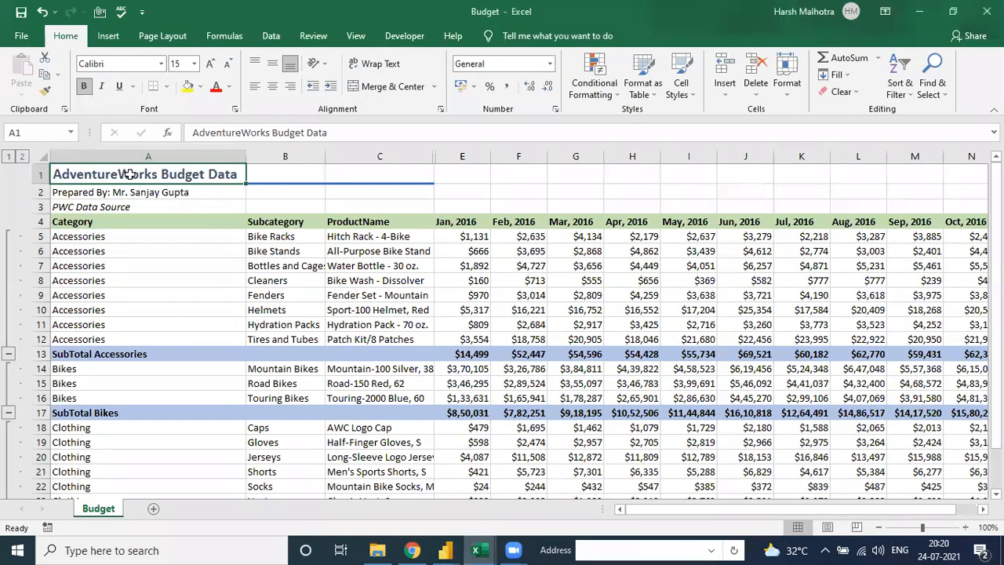
pyautogui.hotkey('shift', 'Down')
pyautogui.hotkey('shift', 'Down')
pyautogui.hotkey('shift', 'Right')
pyautogui.hotkey('shift', 'Right')
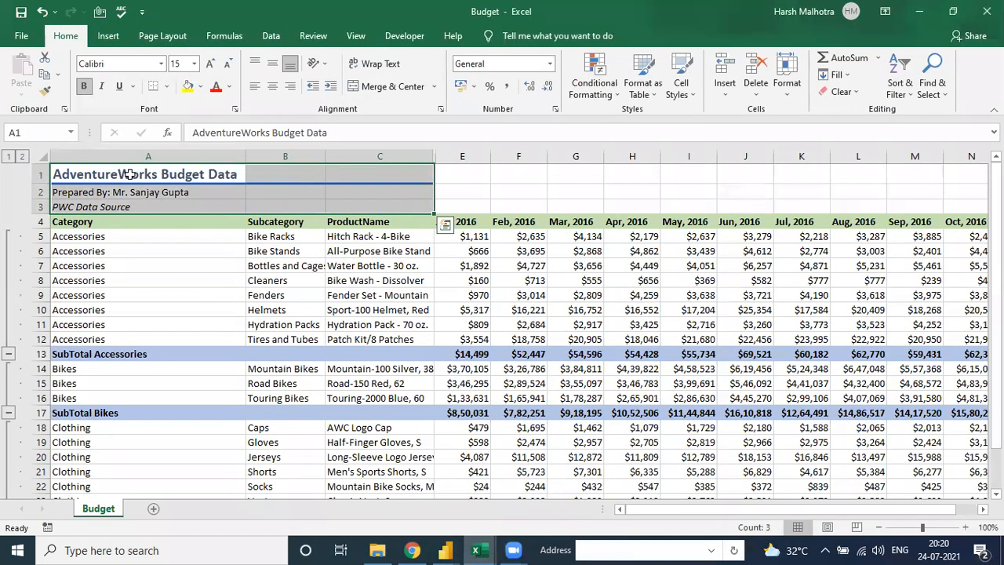
pyautogui.press('Down')
pyautogui.press('Up')
pyautogui.hotkey('shift', 'Down')
pyautogui.hotkey('shift', 'Down')
pyautogui.hotkey('shift', 'Right')
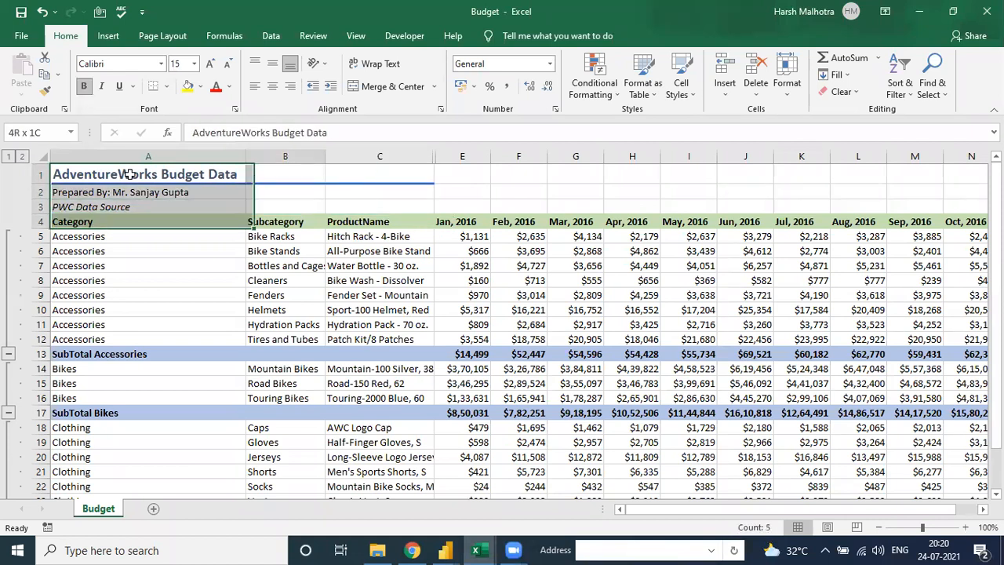
pyautogui.press('Return')
pyautogui.press('Return')
pyautogui.press('Down')
pyautogui.press('Down')
pyautogui.press('Up')
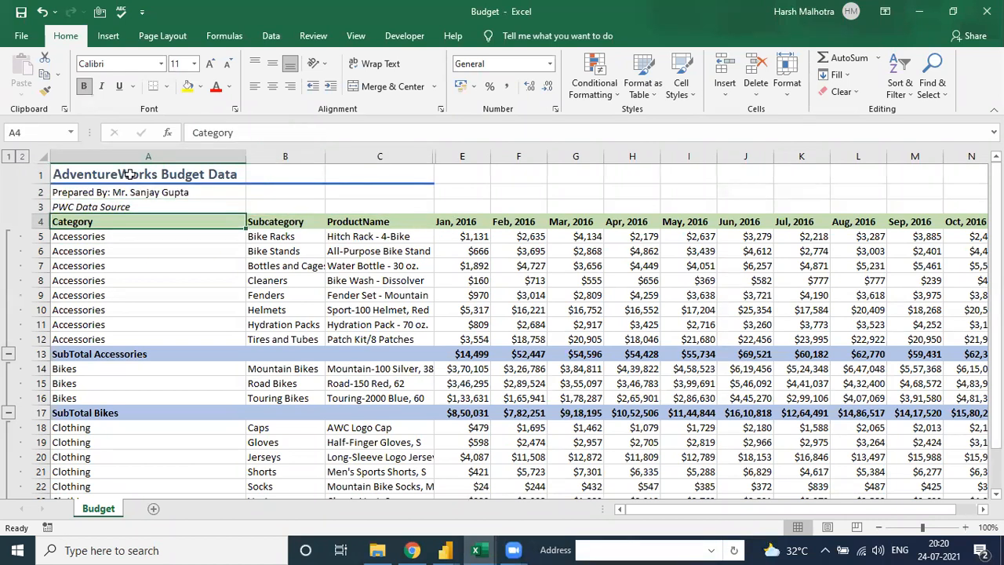
# Step: Examine the header row and the SubTotal Accessories row in the Budget workbook, and return to the Power Query Editor
pyautogui.hotkey('shift', 'Right')
pyautogui.hotkey('shift', 'Right')
pyautogui.hotkey('shift', 'Right')
pyautogui.hotkey('shift', 'Right')
pyautogui.hotkey('shift', 'Right')
pyautogui.hotkey('shift', 'Right')
pyautogui.hotkey('shift', 'Right')
pyautogui.press('Left')
pyautogui.press('Down')
pyautogui.press('Down')
pyautogui.press('Down')
pyautogui.press('Down')
pyautogui.press('Down')
pyautogui.press('Down')
pyautogui.press('Down')
pyautogui.press('Down')
pyautogui.press('Down')
pyautogui.press('Down')
pyautogui.press('Down')
pyautogui.press('Down')
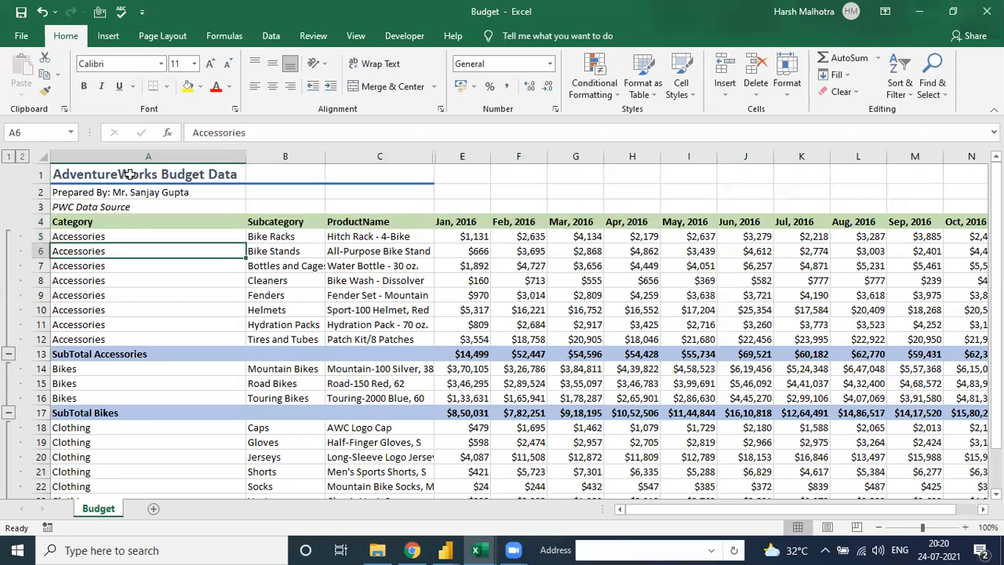
pyautogui.press('Up')
pyautogui.press('Up')
pyautogui.press('Up')
pyautogui.hotkey('shift', 'Right')
pyautogui.hotkey('shift', 'Right')
pyautogui.hotkey('shift', 'Right')
pyautogui.hotkey('shift', 'Right')
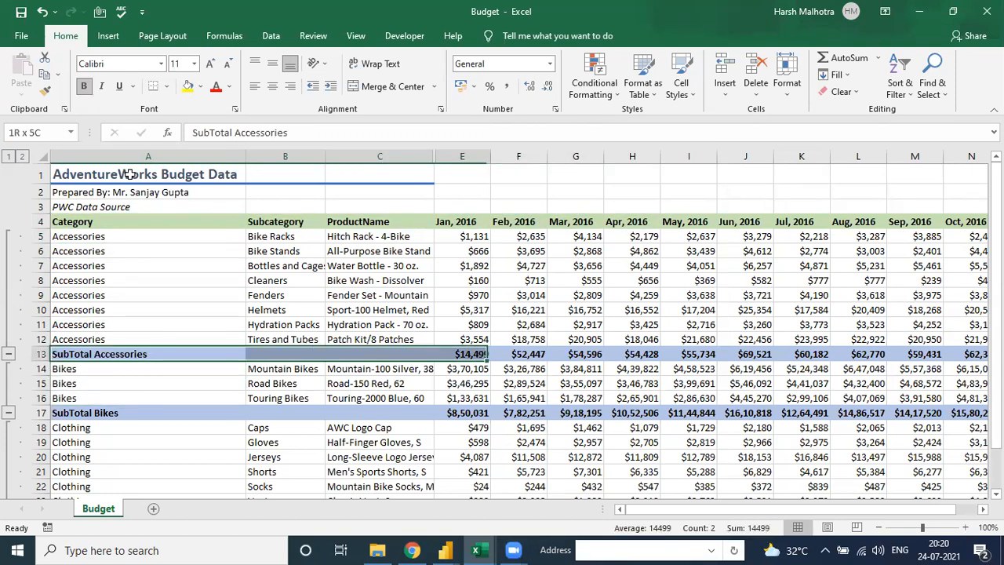
pyautogui.press('Right')
pyautogui.press('Right')
pyautogui.press('Right')
pyautogui.press('Right')
pyautogui.press('Right')
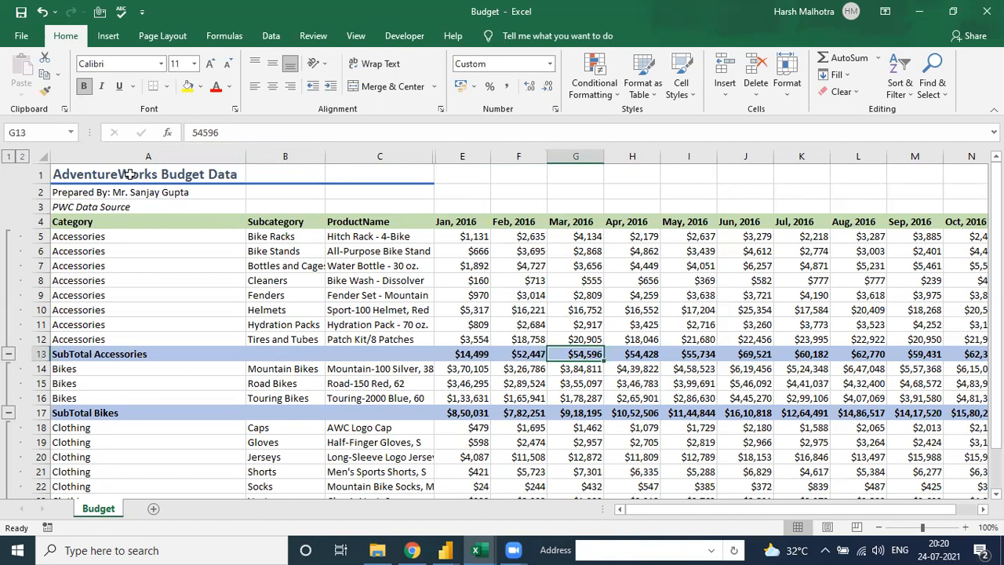
pyautogui.hotkey('alt', 'Tab')
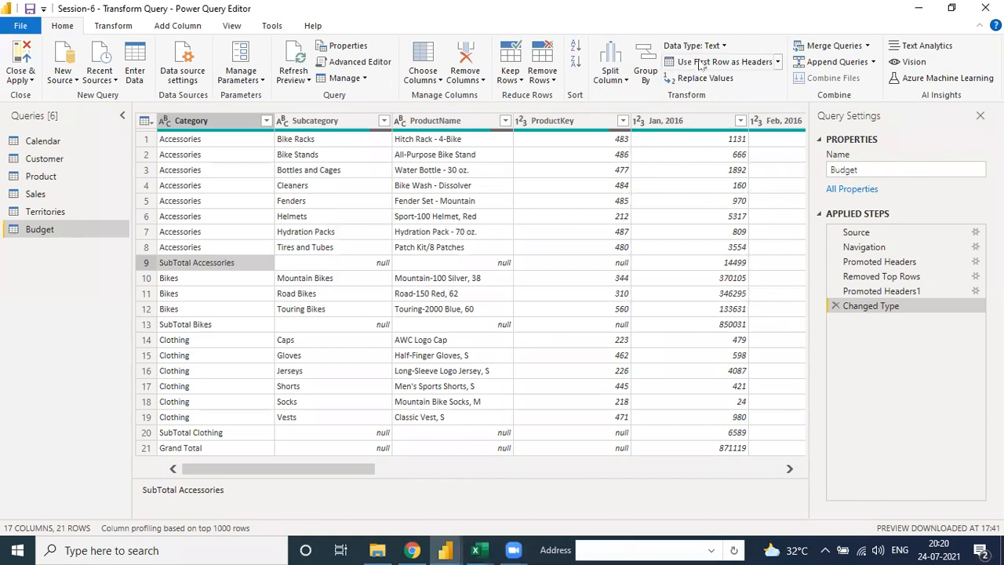
pyautogui.click(777, 62)
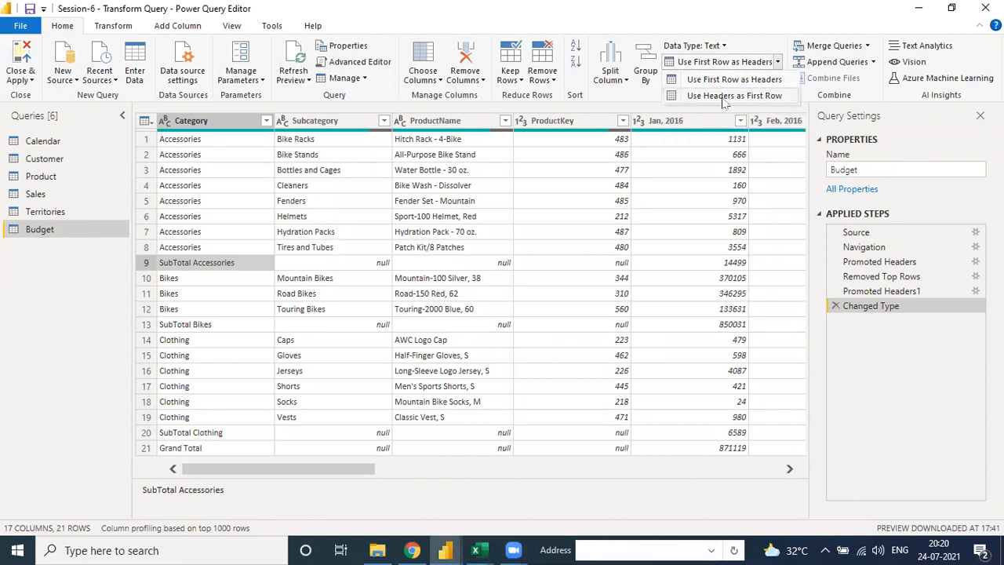
pyautogui.click(235, 207)
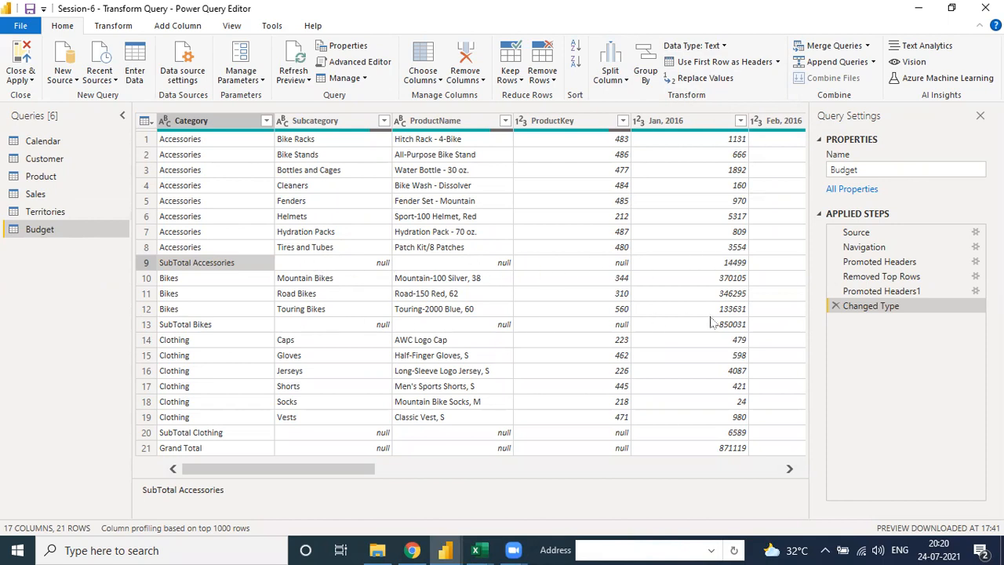
pyautogui.moveTo(355, 470); pyautogui.dragTo(287, 474)
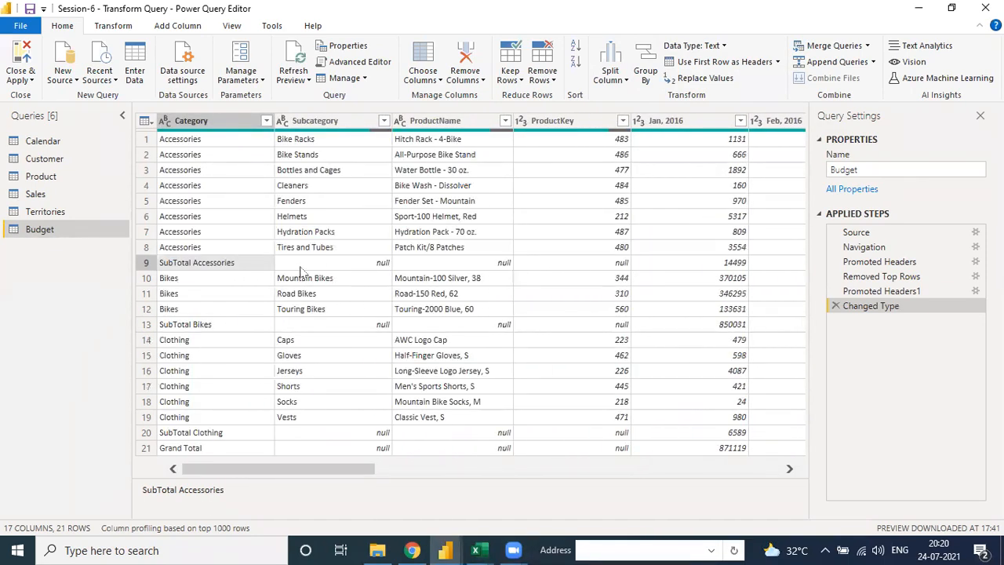
# Step: Try filtering the Category column to rows that do not contain "Total", and delete the Filtered Rows step
pyautogui.click(266, 121)
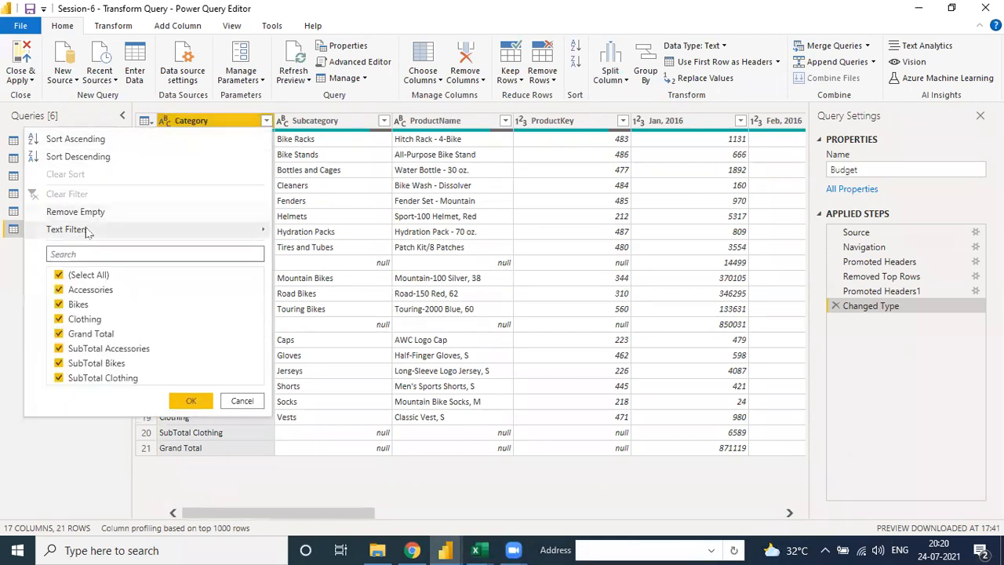
pyautogui.moveTo(117, 229)
pyautogui.moveTo(154, 234)
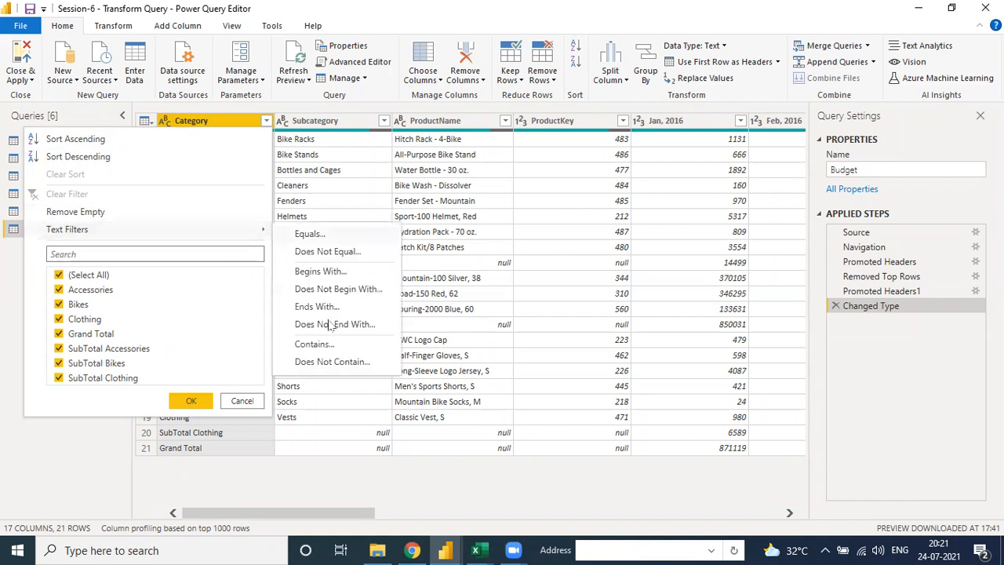
pyautogui.click(339, 366)
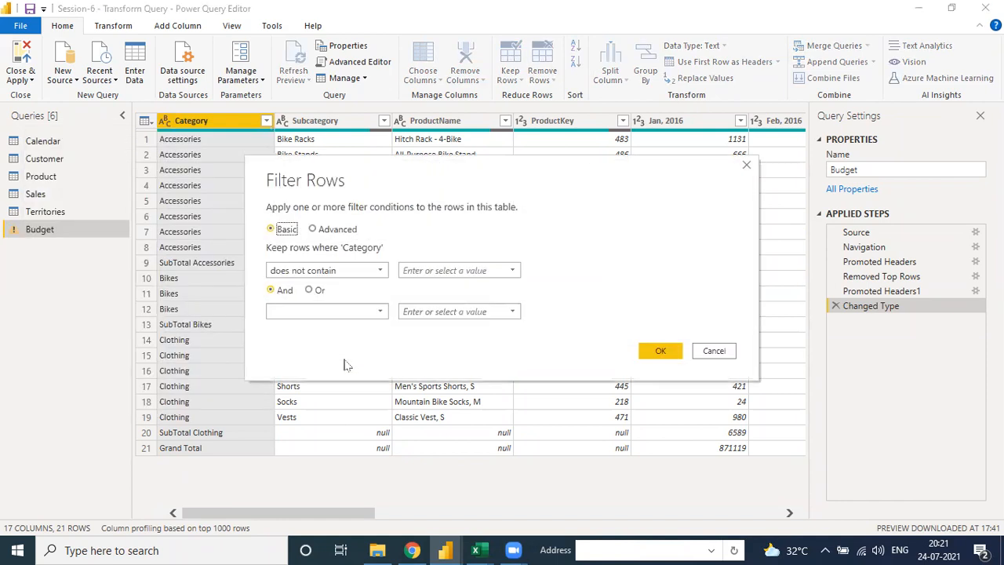
pyautogui.click(424, 269)
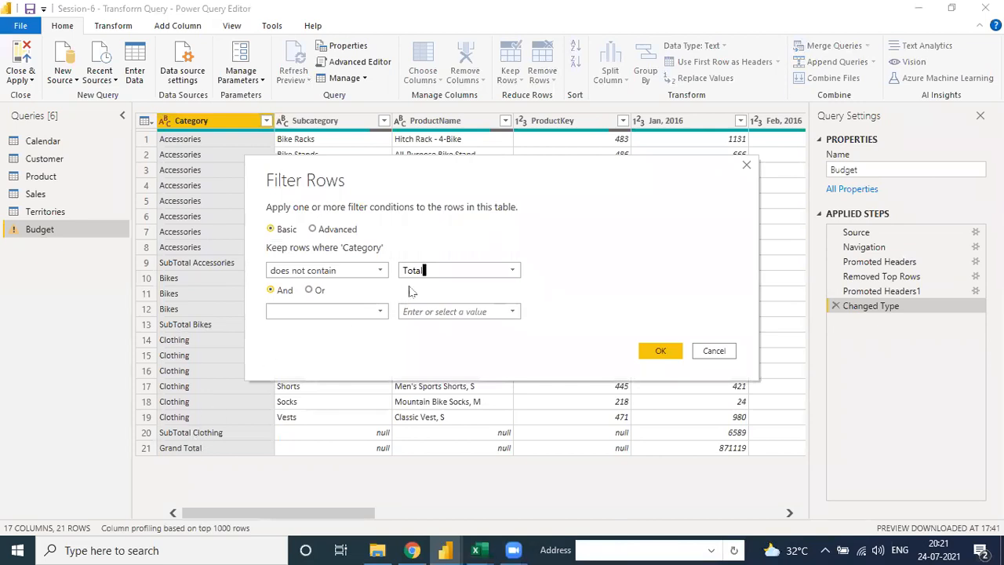
pyautogui.click(657, 351)
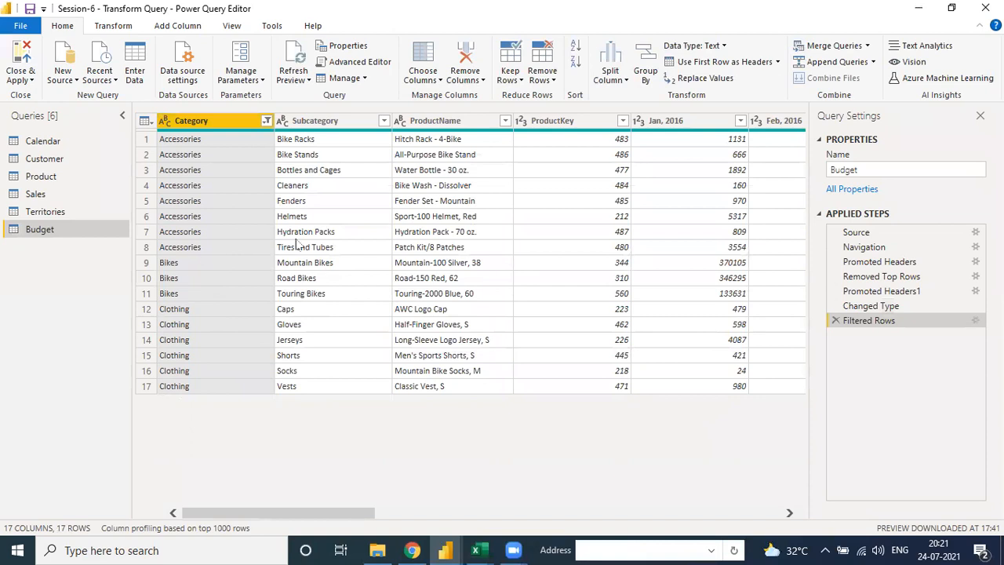
pyautogui.click(836, 322)
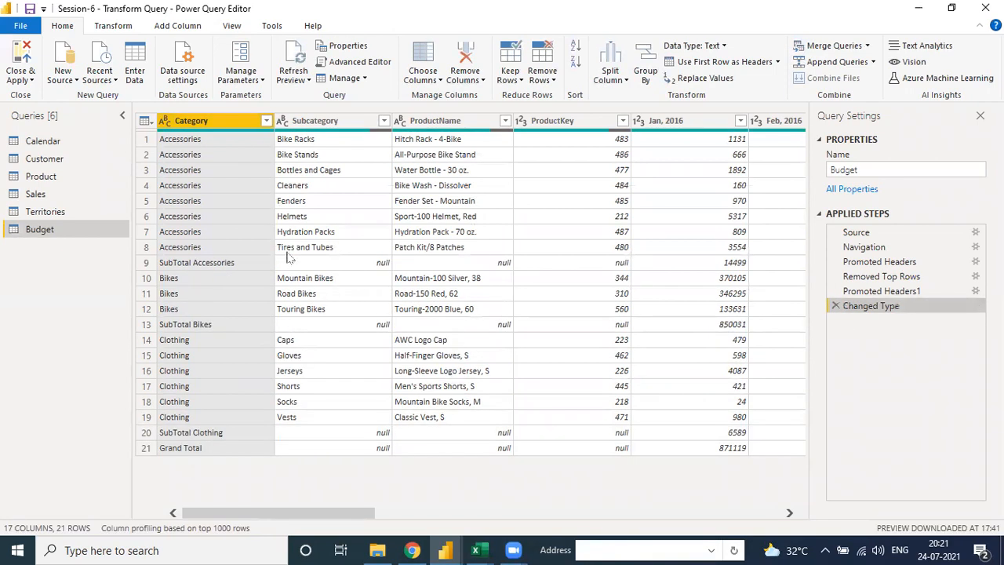
# Step: Try filtering the Category column to rows that do not contain lowercase "total", and delete the Filtered Rows step
pyautogui.click(266, 121)
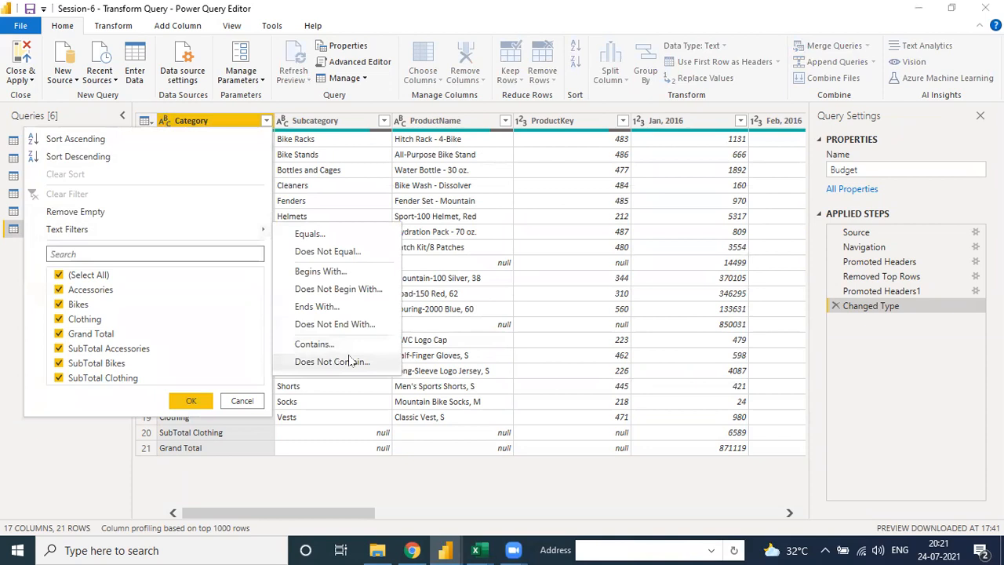
pyautogui.click(346, 362)
pyautogui.click(451, 269)
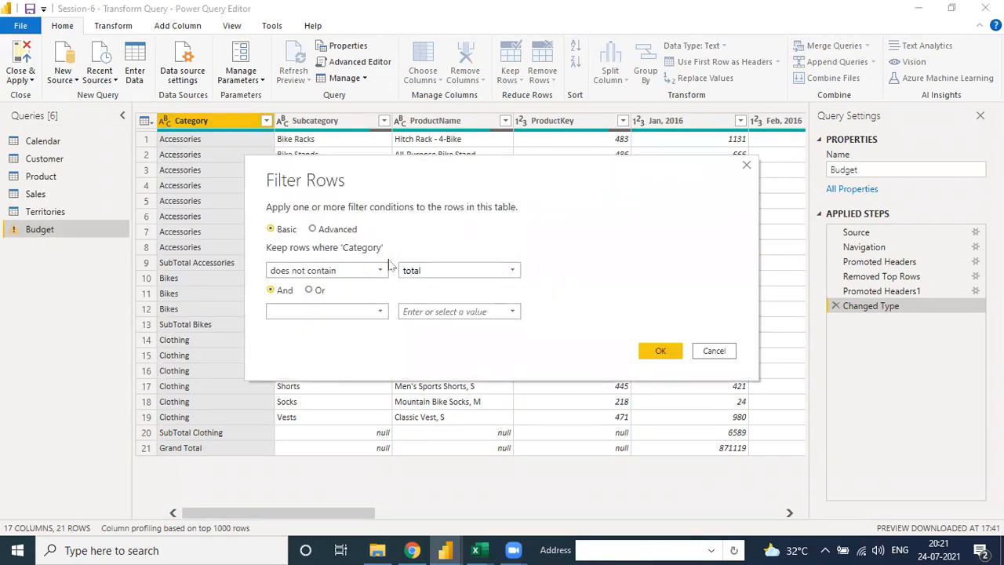
pyautogui.click(657, 350)
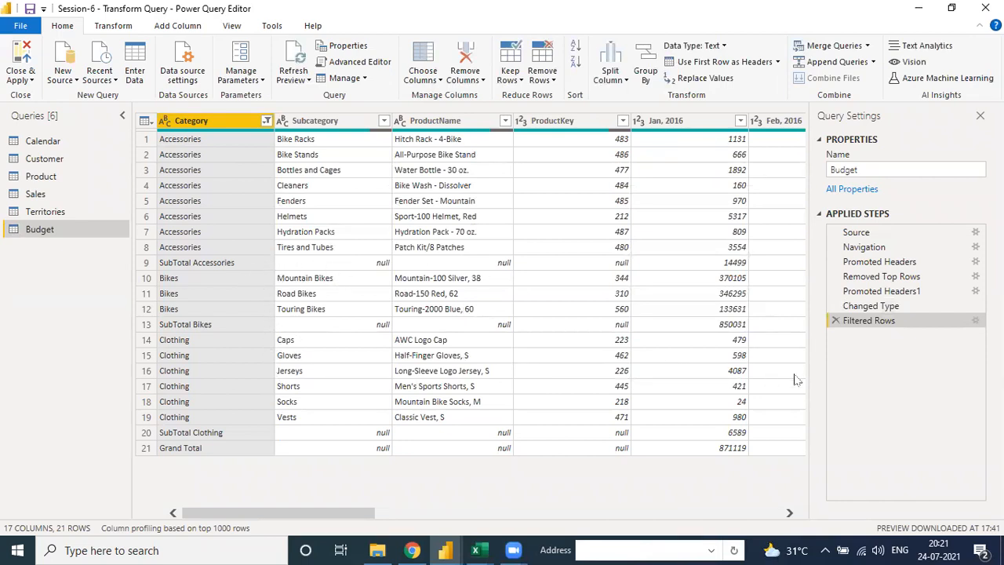
pyautogui.click(835, 320)
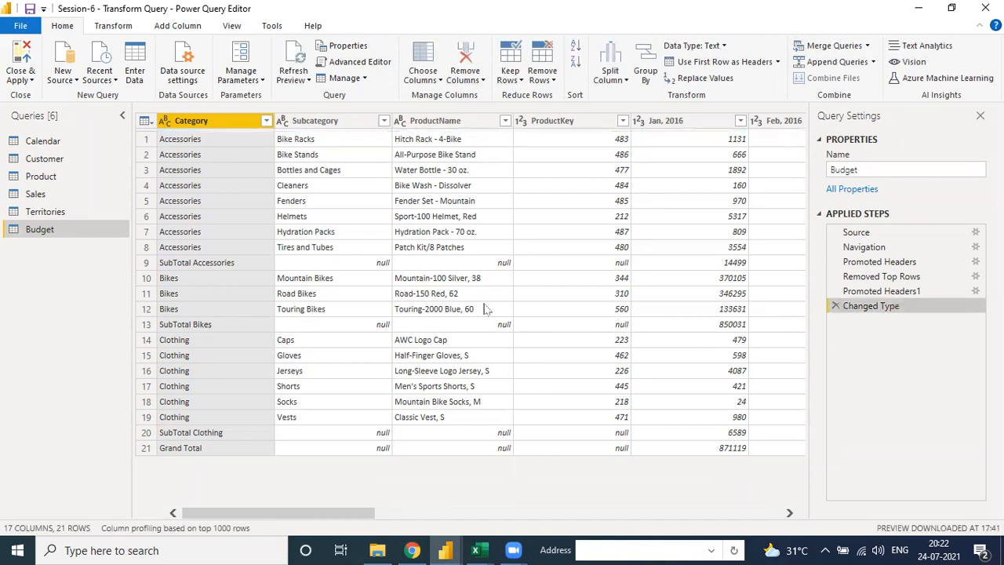
# Step: Filter the Category column of the Budget query to rows that do not contain "Total"
pyautogui.click(266, 119)
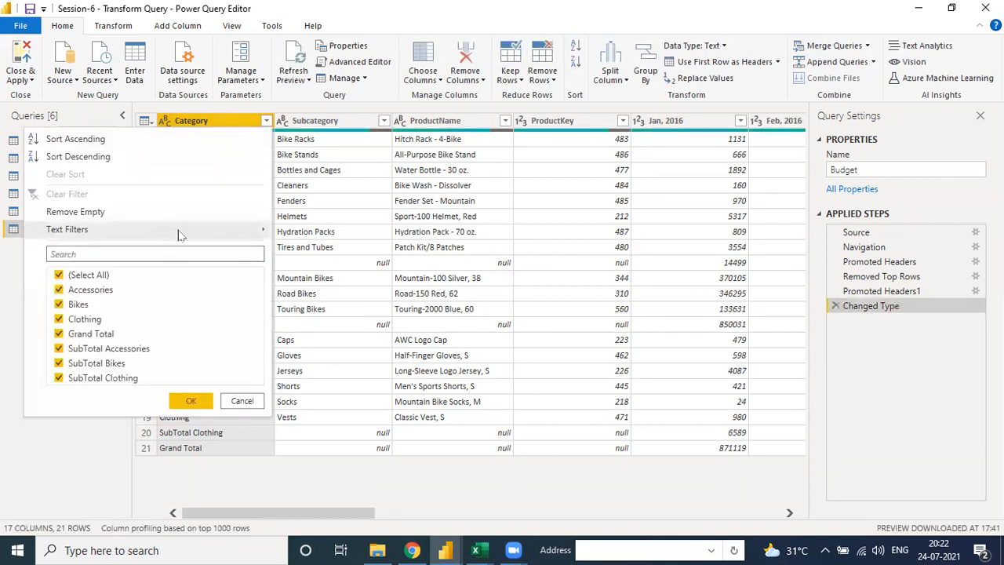
pyautogui.moveTo(250, 233)
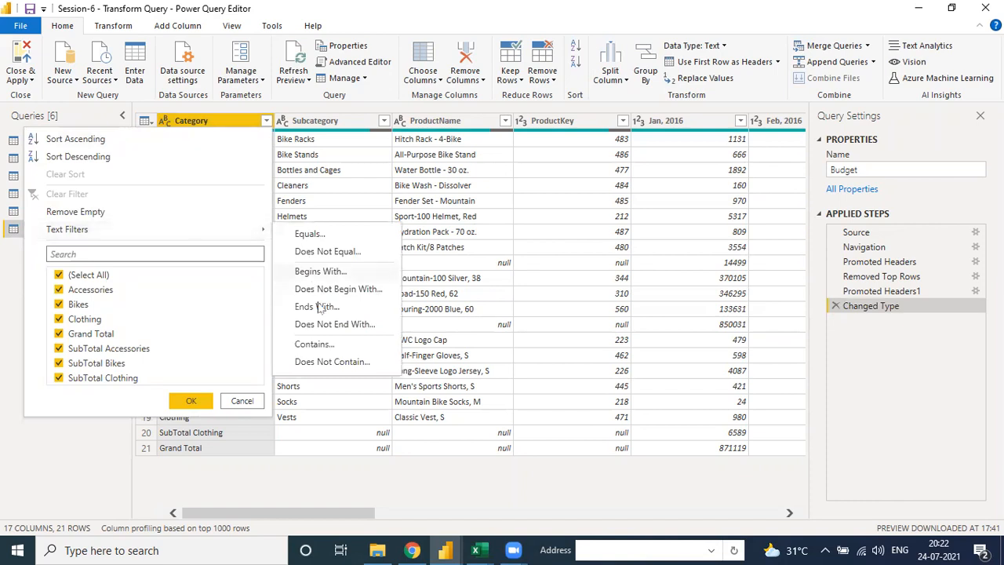
pyautogui.click(339, 362)
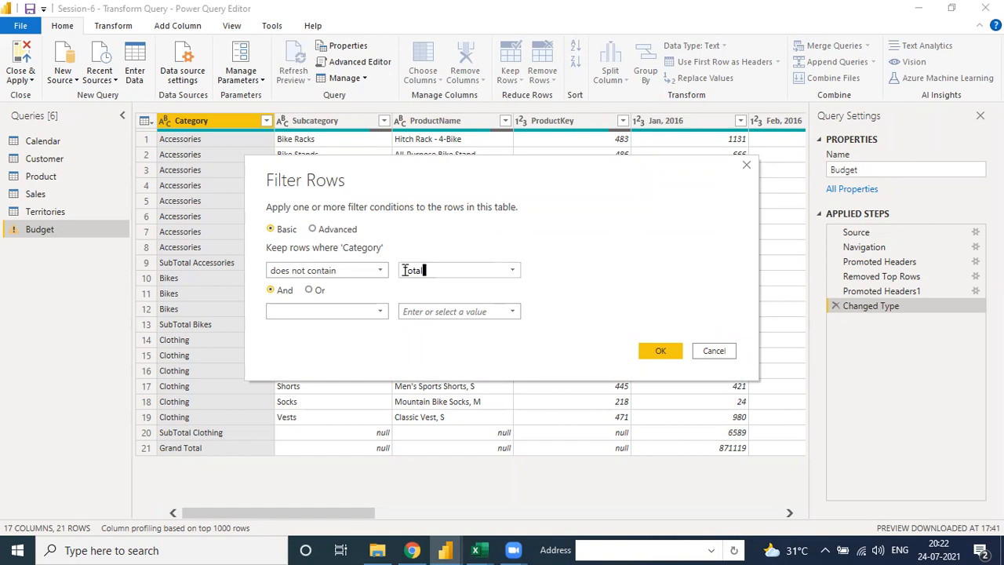
pyautogui.press('BackSpace')
pyautogui.write('t')
pyautogui.press('BackSpace')
pyautogui.write('T')
pyautogui.click(657, 353)
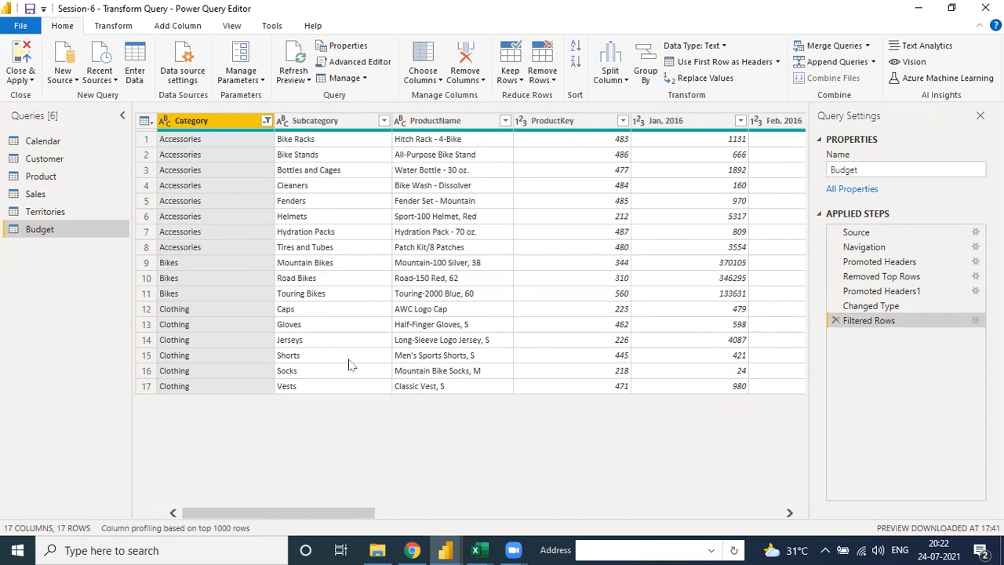
pyautogui.moveTo(323, 510); pyautogui.dragTo(244, 509)
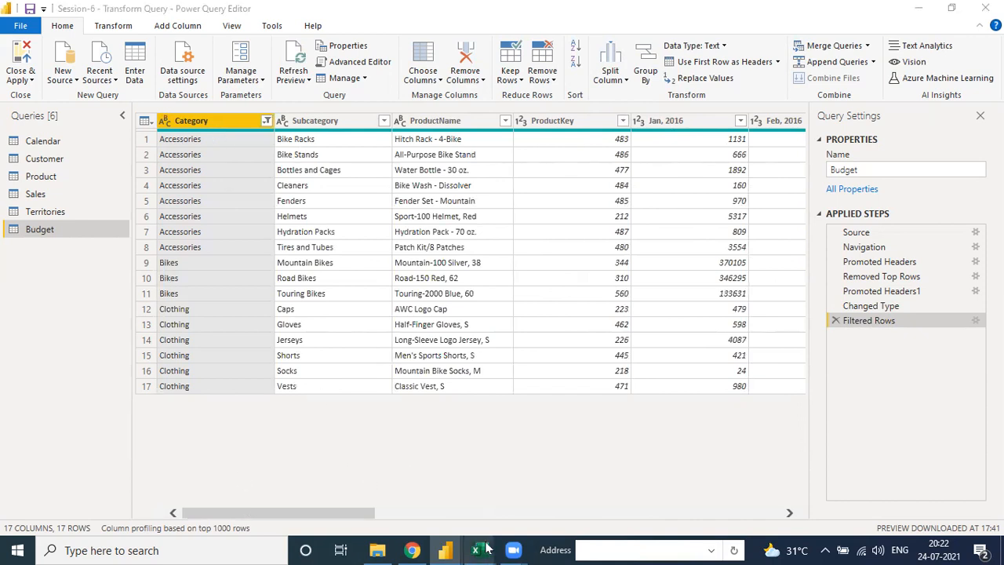
# Step: Switch to the Budget workbook in Excel, examine the Category header cell above the data, and return to the Power Query Editor
pyautogui.moveTo(476, 550)
pyautogui.click(405, 488)
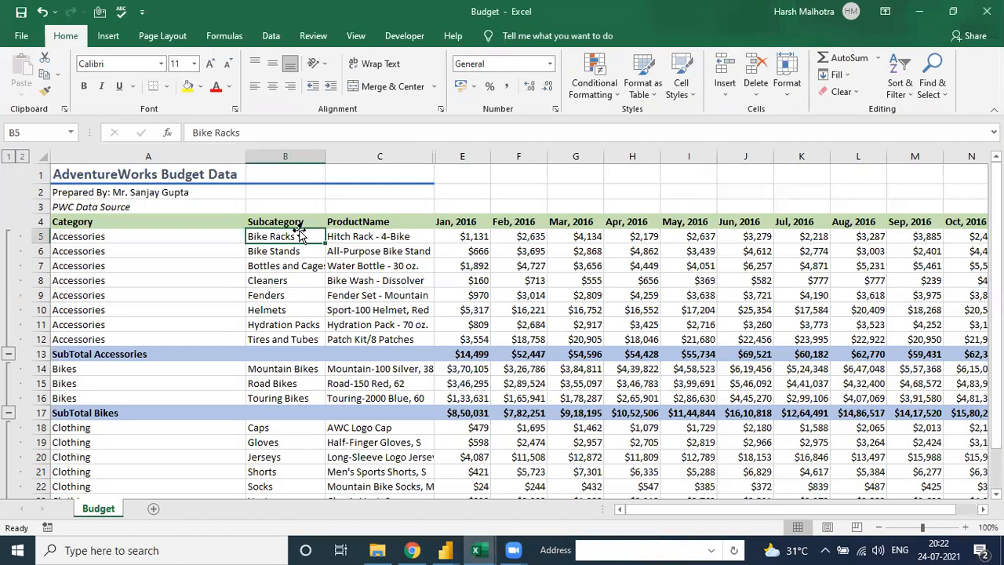
pyautogui.press('Up')
pyautogui.press('Left')
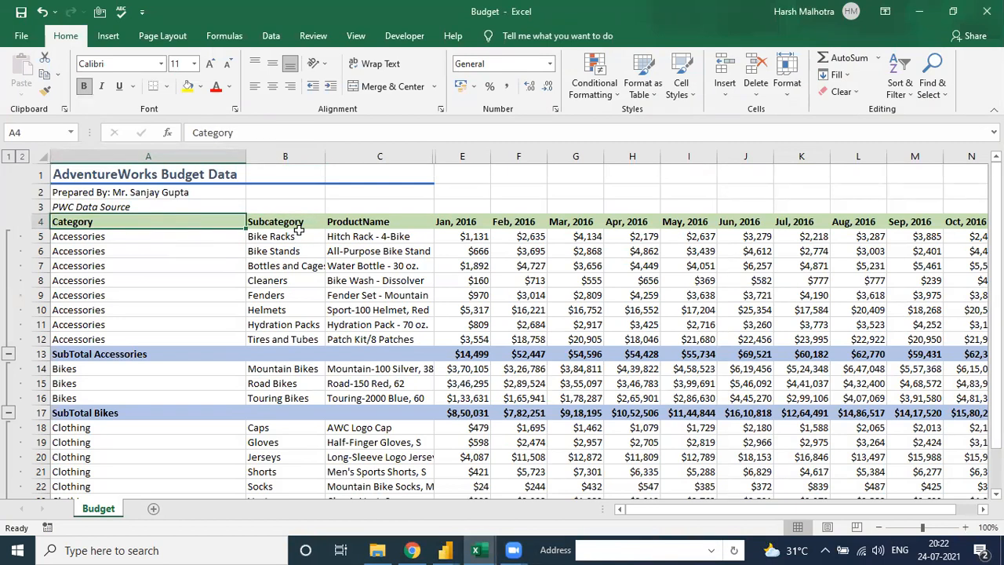
pyautogui.moveTo(445, 549)
pyautogui.click(612, 480)
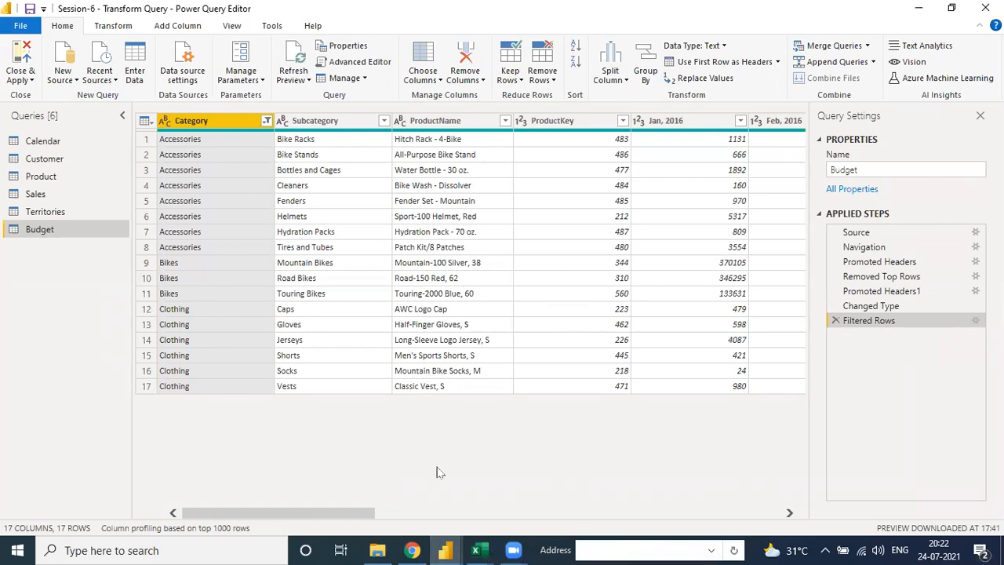
# Step: Open the Customer and Product queries and examine the data types of the Product columns, including SubCategory and StartDate
pyautogui.click(43, 161)
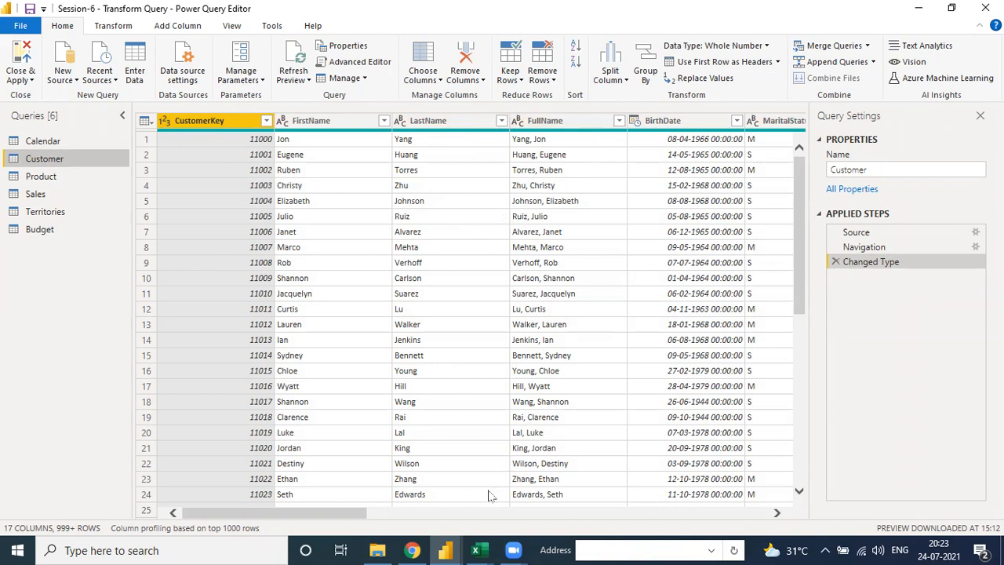
pyautogui.click(67, 177)
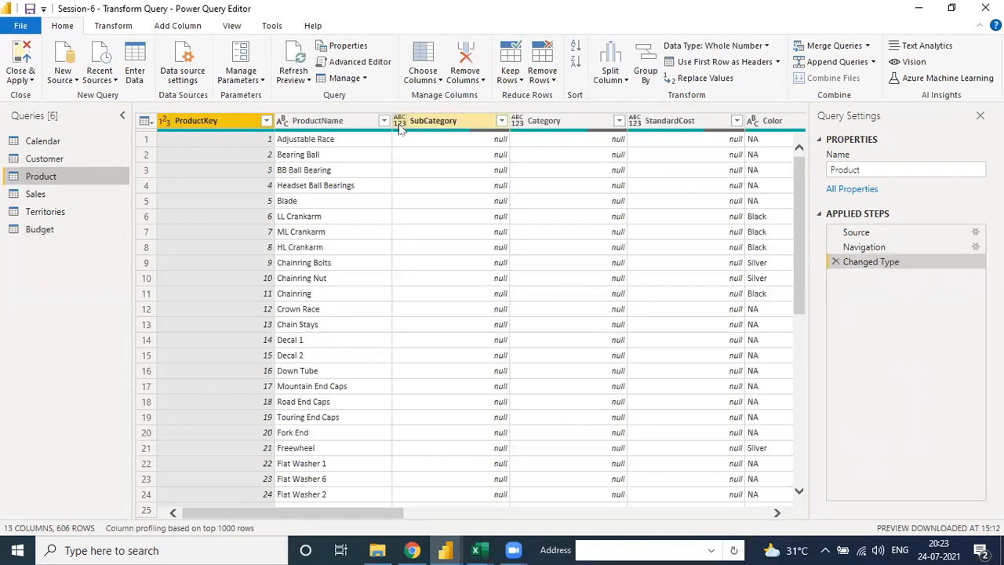
pyautogui.scroll(-6, 442, 224)
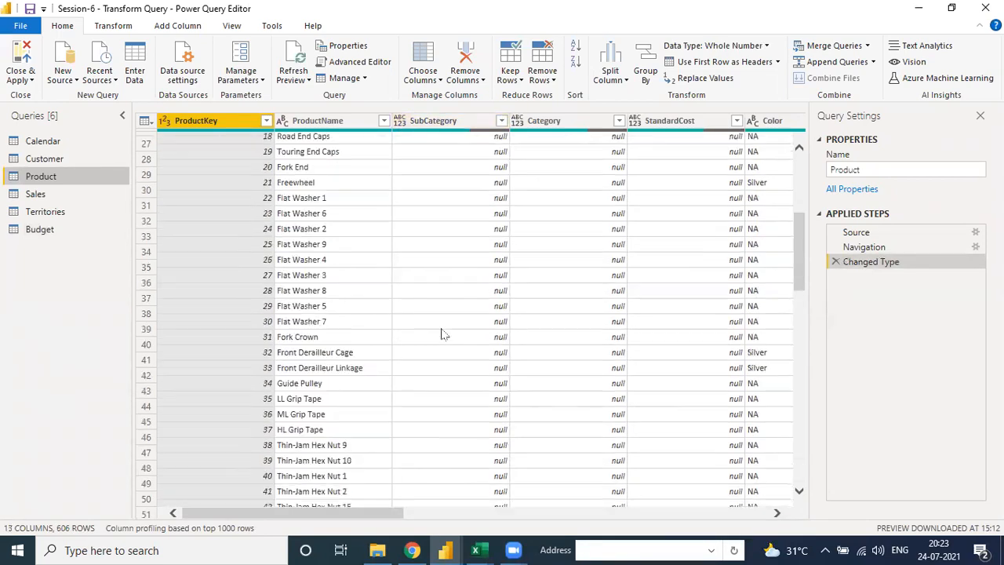
pyautogui.scroll(6, 443, 334)
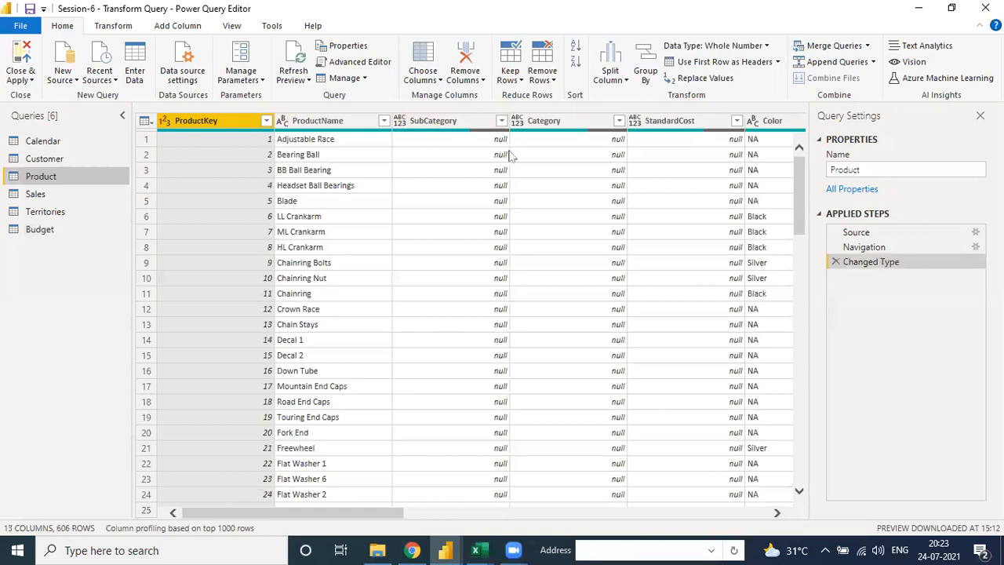
pyautogui.click(400, 121)
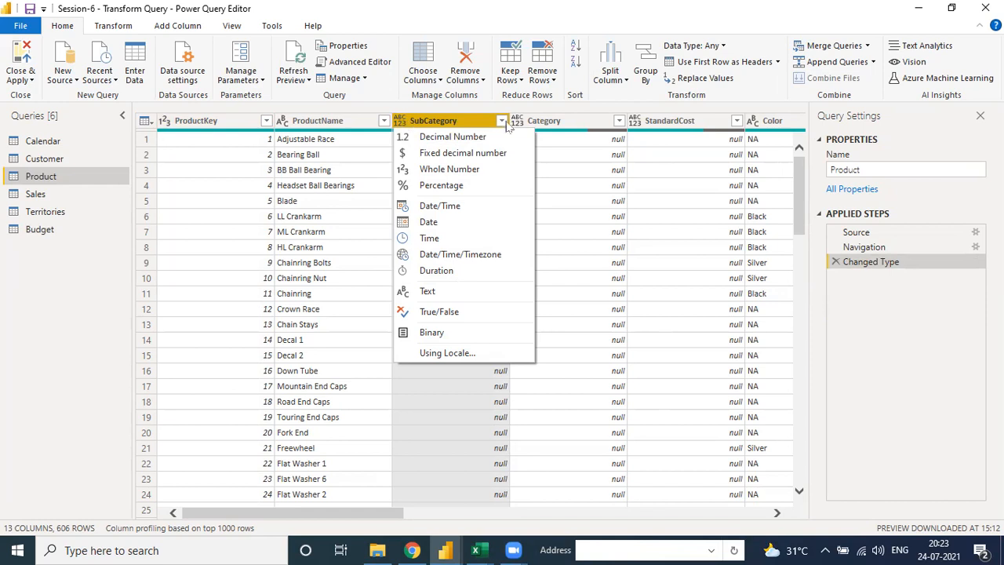
pyautogui.click(776, 515)
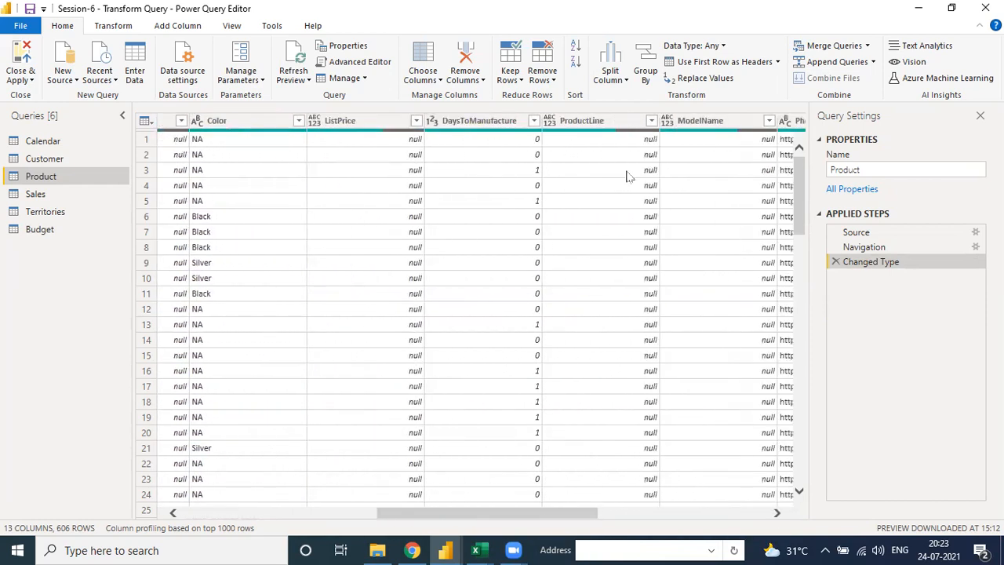
pyautogui.click(776, 512)
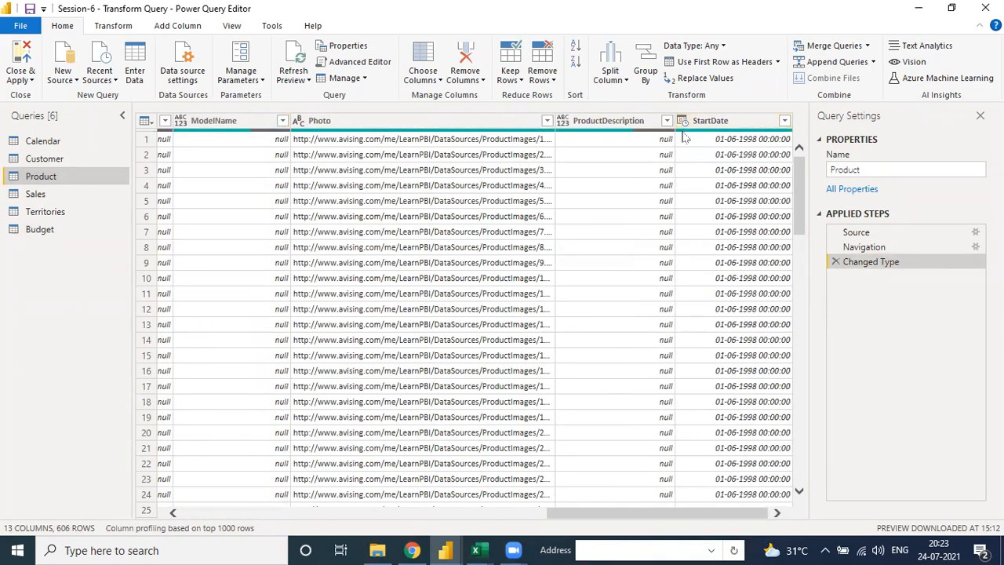
pyautogui.moveTo(769, 133)
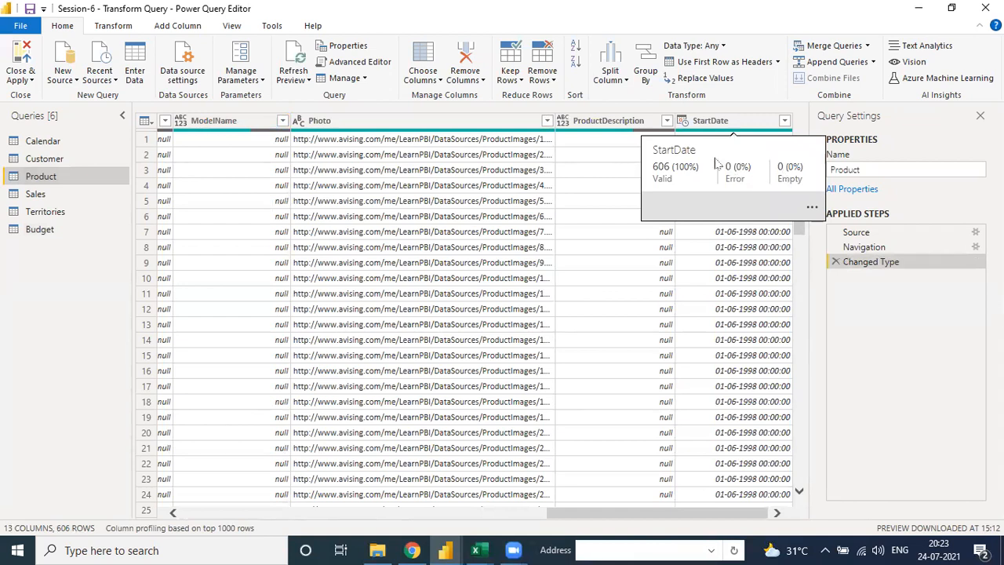
pyautogui.click(682, 120)
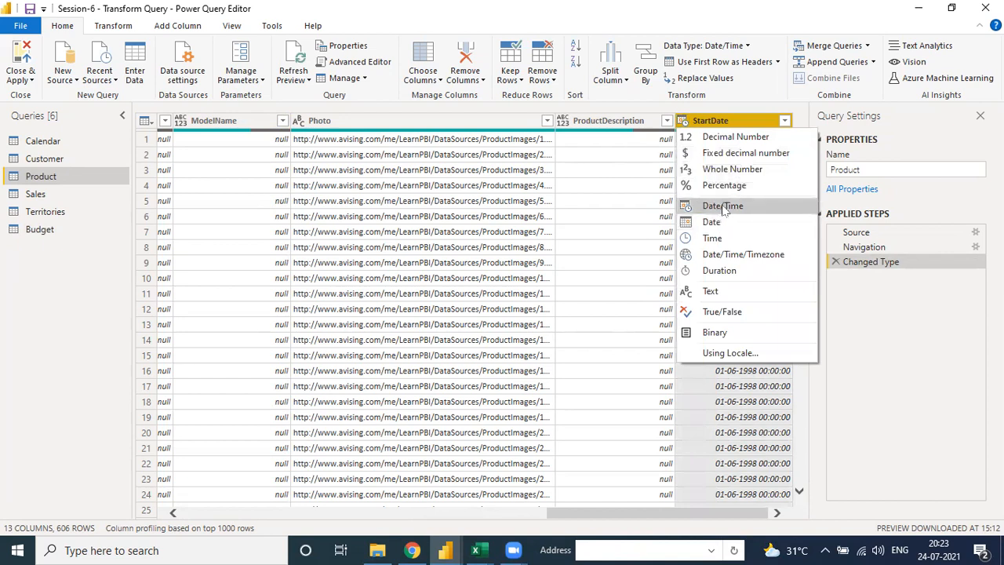
# Step: Check the column quality of ProductDescription in the Product query and set the column's data type to Whole Number
pyautogui.click(564, 120)
pyautogui.click(610, 128)
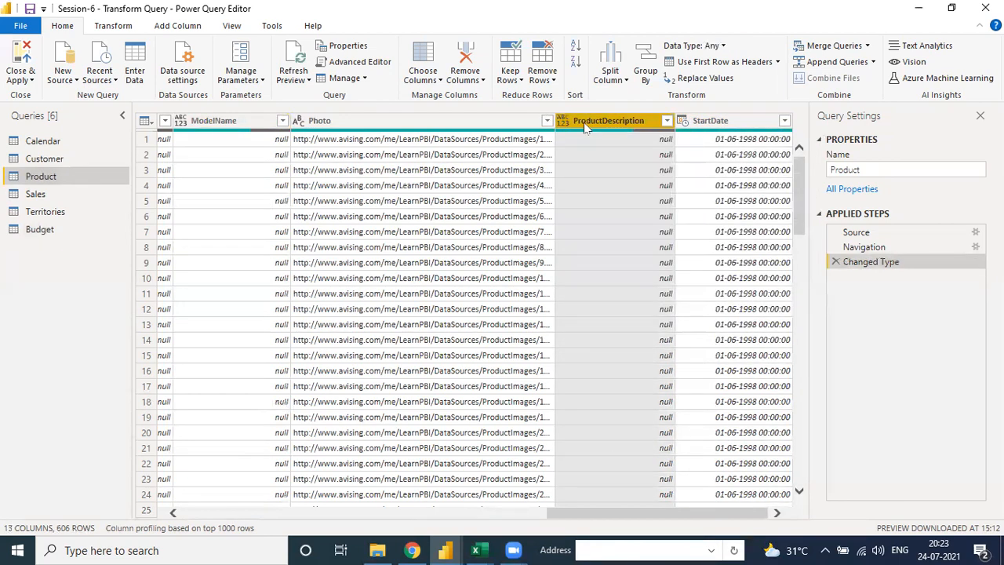
pyautogui.moveTo(590, 136)
pyautogui.moveTo(597, 135)
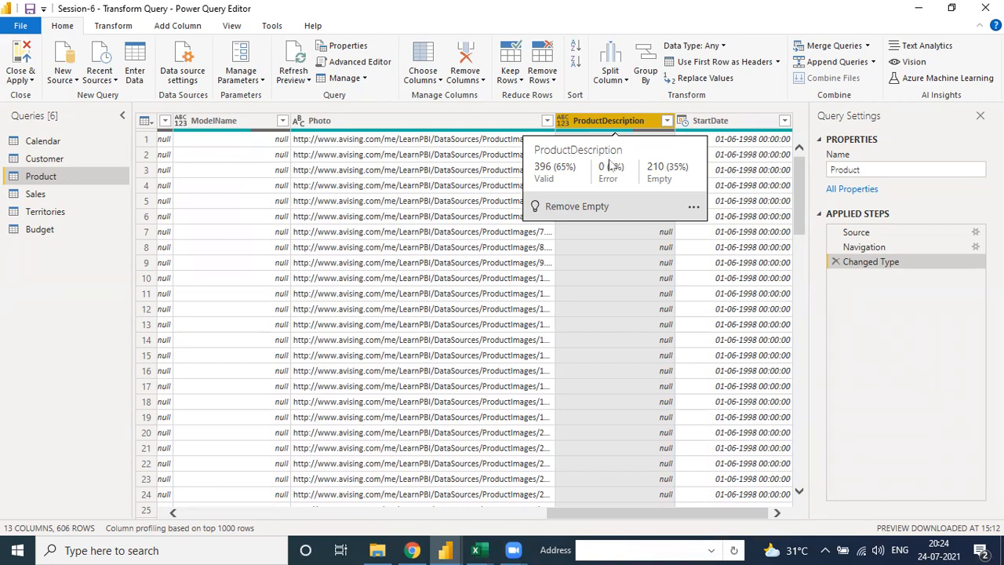
pyautogui.click(566, 121)
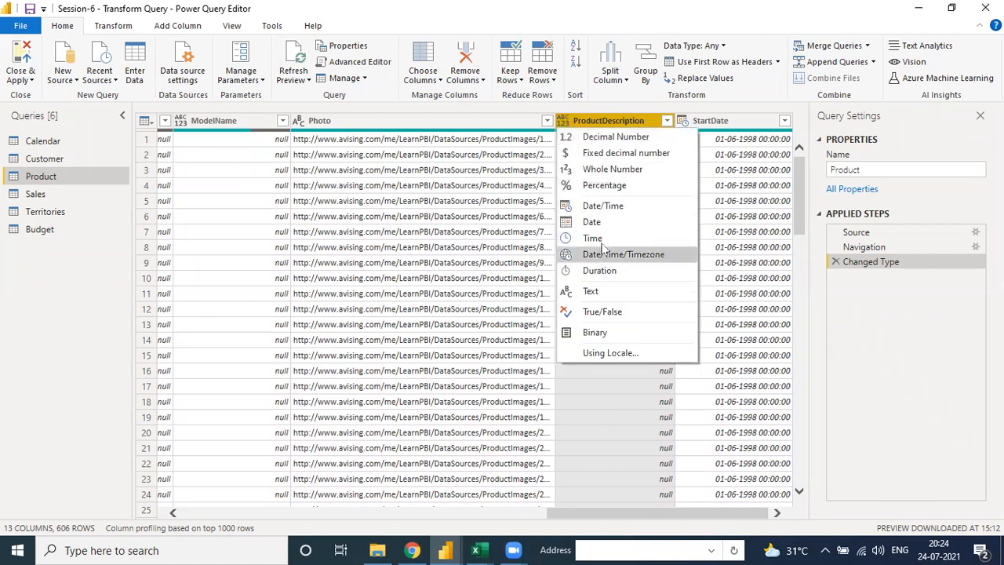
pyautogui.click(596, 170)
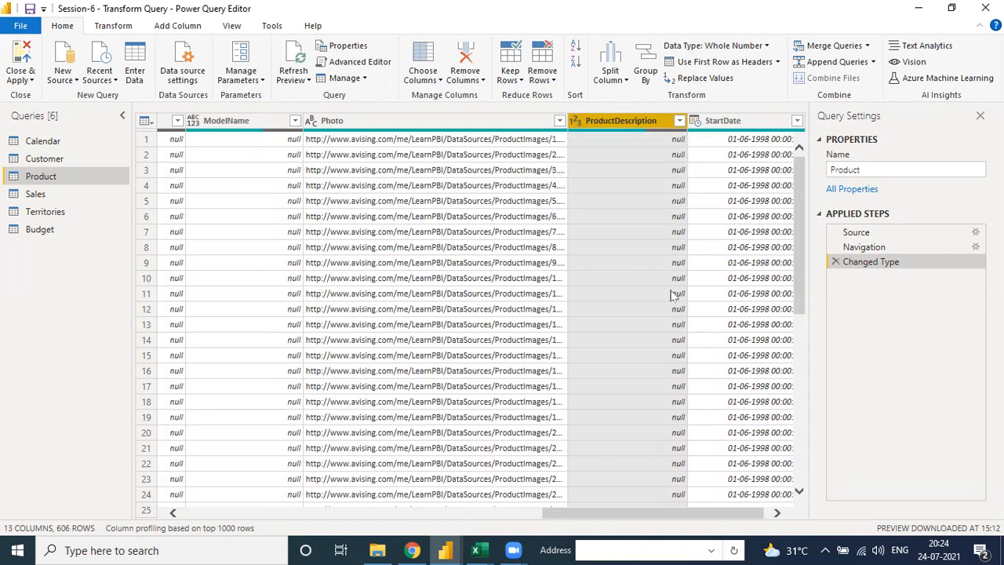
# Step: Switch to the AdventureWorks_Database workbook in Excel and open the Product Table sheet at the top of its Category column
pyautogui.click(485, 548)
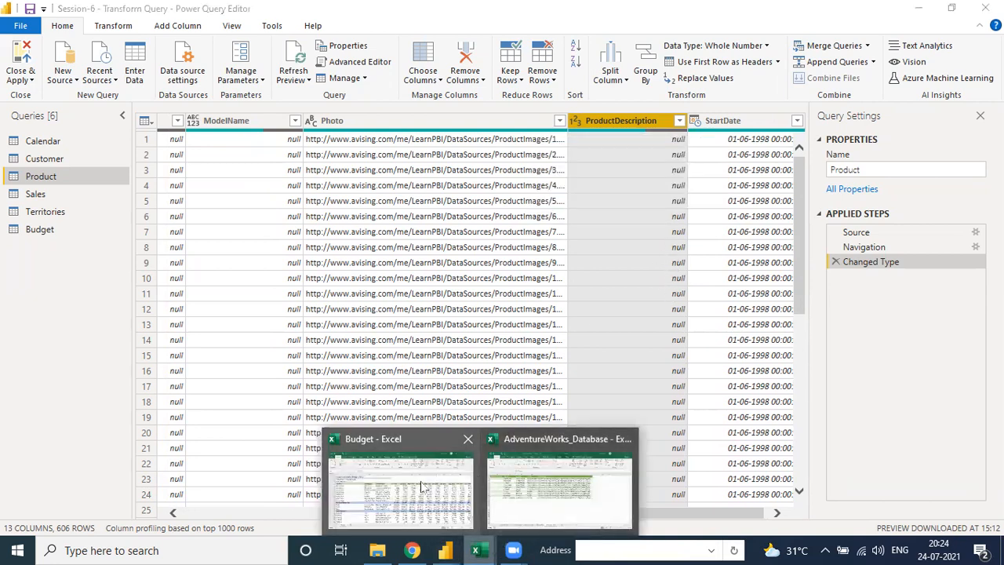
pyautogui.click(560, 490)
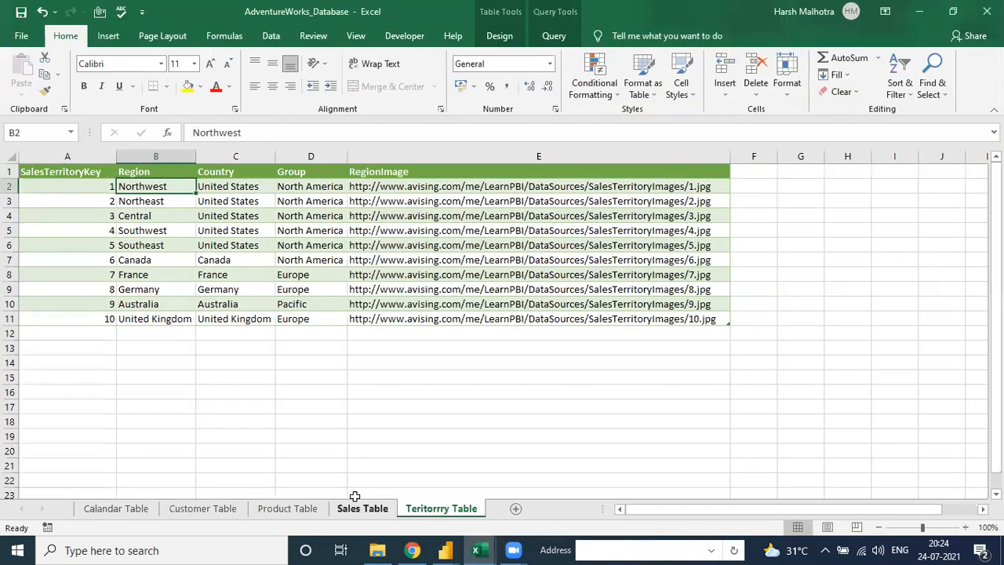
pyautogui.click(266, 508)
pyautogui.click(386, 229)
pyautogui.press('Up')
pyautogui.press('Up')
pyautogui.press('Up')
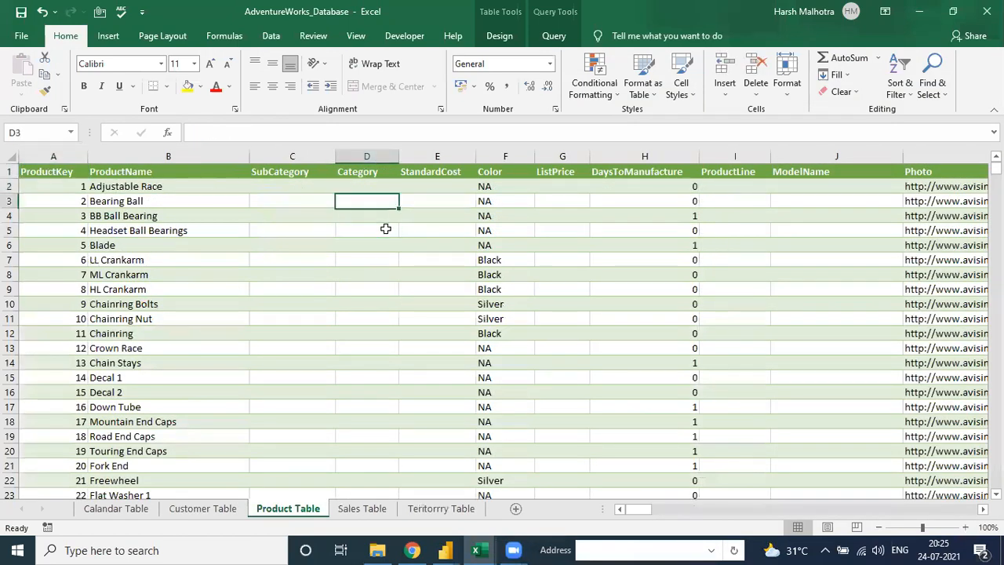
# Step: Examine the StandardCost column of the Product Table sheet for blank cells down its first several dozen rows
pyautogui.press('Right')
pyautogui.press('Down')
pyautogui.press('Down')
pyautogui.press('Down')
pyautogui.press('Down')
pyautogui.press('Down')
pyautogui.press('Down')
pyautogui.press('Down')
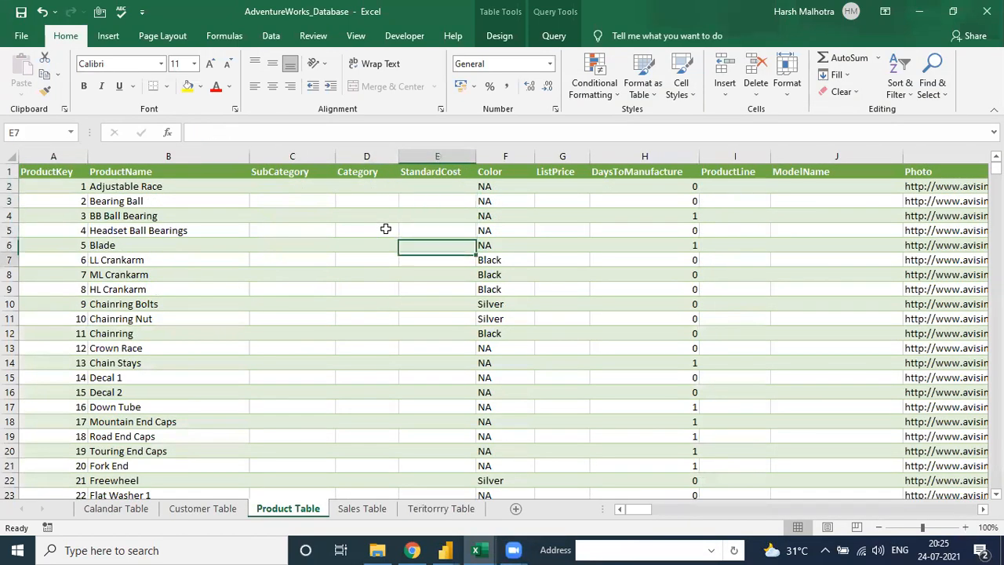
pyautogui.press('Up')
pyautogui.press('Up')
pyautogui.press('Up')
pyautogui.press('Up')
pyautogui.press('Up')
pyautogui.press('Up')
pyautogui.press('Up')
pyautogui.press('Down')
pyautogui.press('Down')
pyautogui.press('Down')
pyautogui.press('Down')
pyautogui.press('Down')
pyautogui.press('Down')
pyautogui.press('Down')
pyautogui.press('Down')
pyautogui.press('Down')
pyautogui.press('Down')
pyautogui.press('Down')
pyautogui.press('Down')
pyautogui.press('Down')
pyautogui.press('Down')
pyautogui.press('Down')
pyautogui.press('Down')
pyautogui.press('Down')
pyautogui.press('Down')
pyautogui.press('Down')
pyautogui.press('Down')
pyautogui.press('Down')
pyautogui.press('Down')
pyautogui.press('Down')
pyautogui.press('Down')
pyautogui.press('Down')
pyautogui.press('Down')
pyautogui.press('Down')
pyautogui.press('Down')
pyautogui.press('Down')
pyautogui.press('Down')
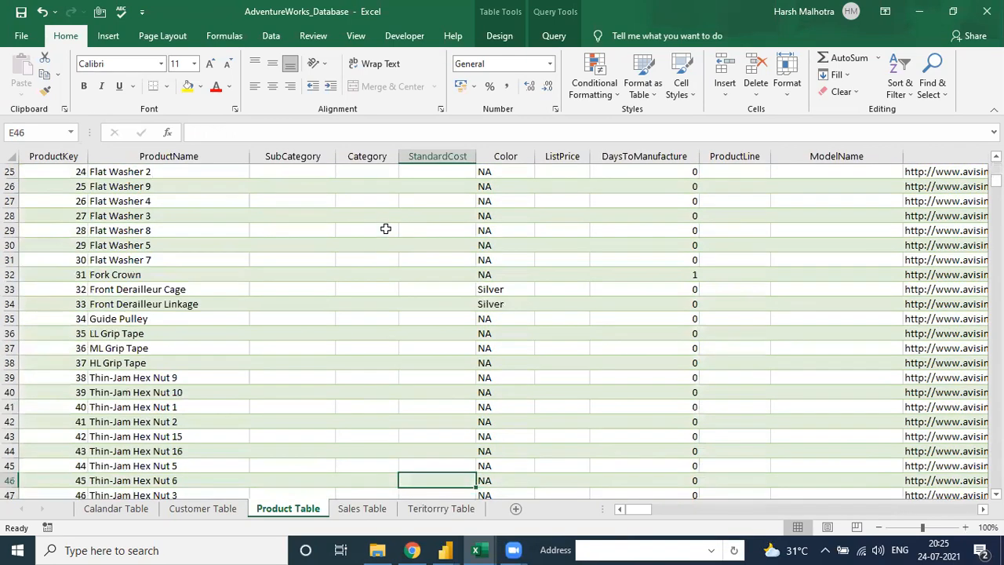
pyautogui.press('Down')
pyautogui.press('Down')
pyautogui.press('Down')
pyautogui.press('Down')
pyautogui.press('Down')
pyautogui.press('Down')
pyautogui.press('Down')
pyautogui.press('Down')
pyautogui.press('Down')
pyautogui.press('Down')
pyautogui.press('Down')
pyautogui.press('Down')
pyautogui.press('Down')
pyautogui.press('Down')
pyautogui.press('Down')
pyautogui.press('Down')
pyautogui.press('Up')
pyautogui.press('Up')
pyautogui.press('Up')
pyautogui.press('Up')
pyautogui.press('Up')
pyautogui.press('Up')
pyautogui.press('Up')
pyautogui.press('Up')
pyautogui.press('Up')
pyautogui.press('Up')
pyautogui.press('Up')
pyautogui.press('Up')
pyautogui.press('Up')
pyautogui.press('Up')
pyautogui.press('Up')
pyautogui.press('Up')
pyautogui.press('Up')
pyautogui.press('Up')
pyautogui.press('Up')
pyautogui.press('Up')
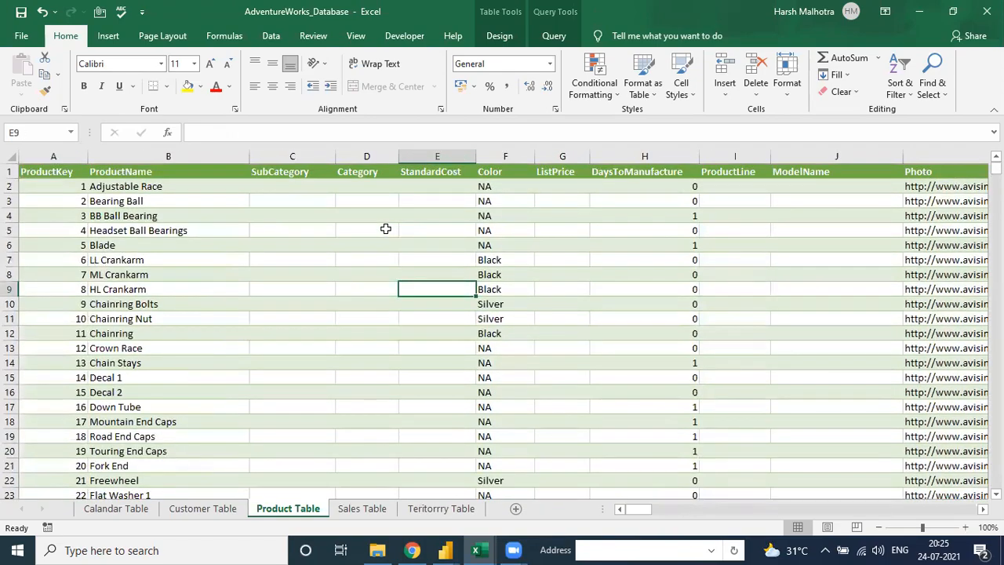
# Step: Return to the Power Query Editor and delete the Changed Type step from the Product query
pyautogui.hotkey('alt', 'Tab')
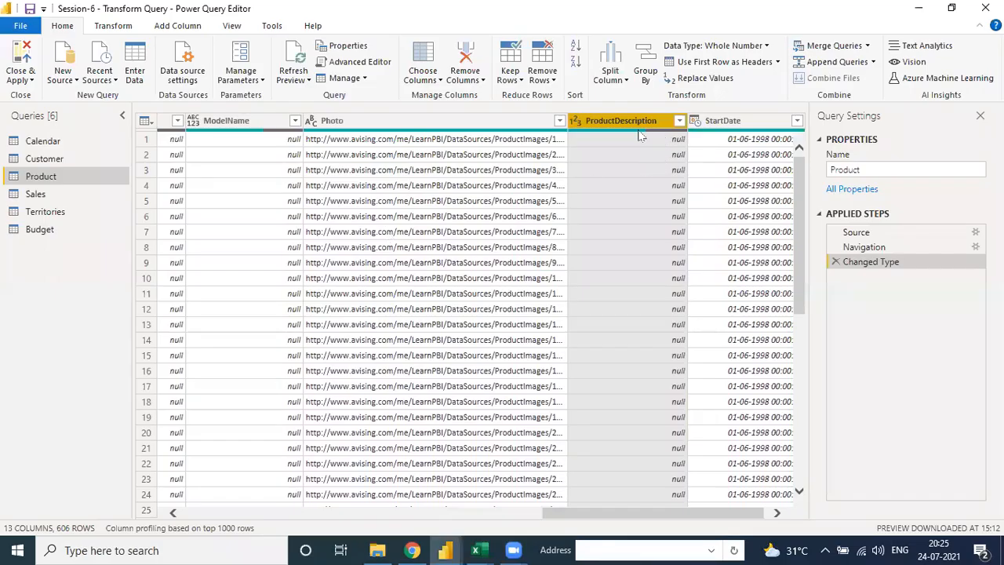
pyautogui.click(835, 262)
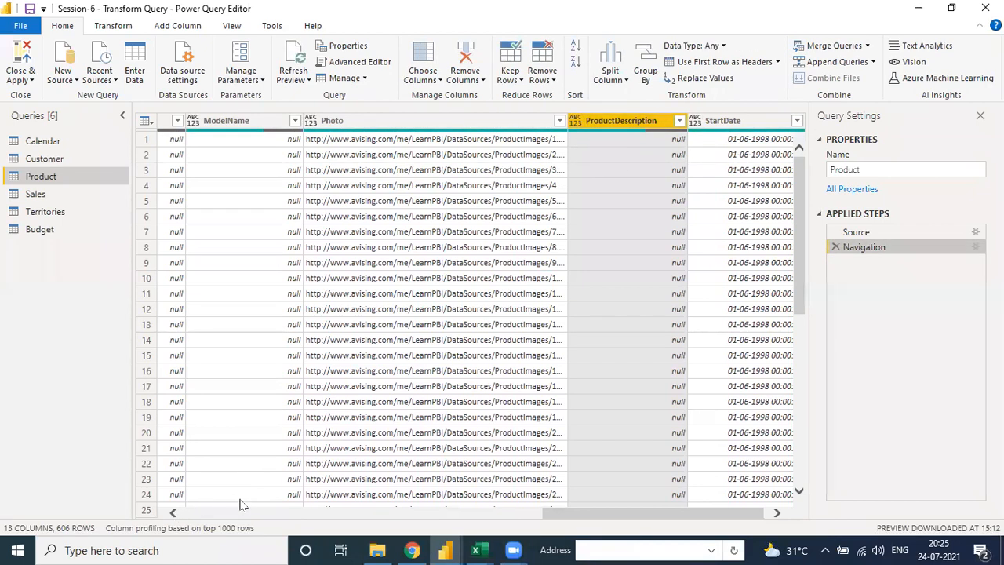
pyautogui.click(199, 514)
pyautogui.click(198, 513)
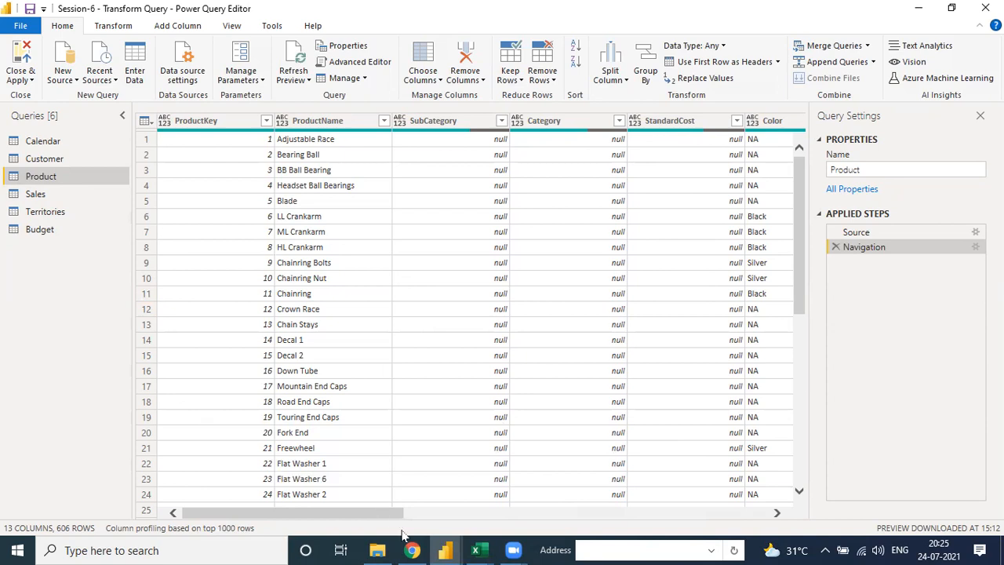
# Step: Examine the relationship between Territories and Sales in Power BI Desktop's model view, and return to the Product query's rows in the Power Query Editor
pyautogui.moveTo(445, 549)
pyautogui.click(282, 428)
pyautogui.click(16, 192)
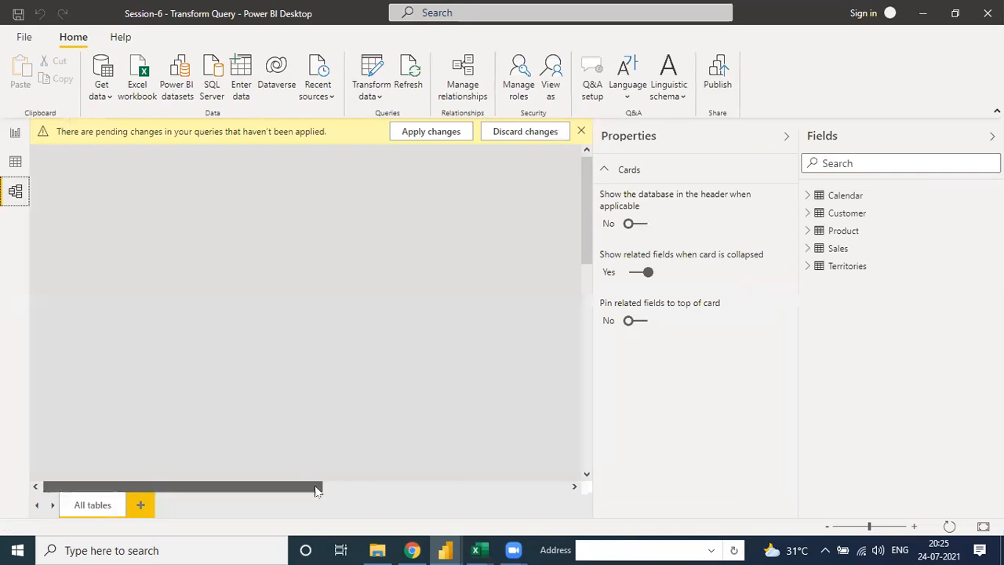
pyautogui.moveTo(316, 490); pyautogui.dragTo(544, 474)
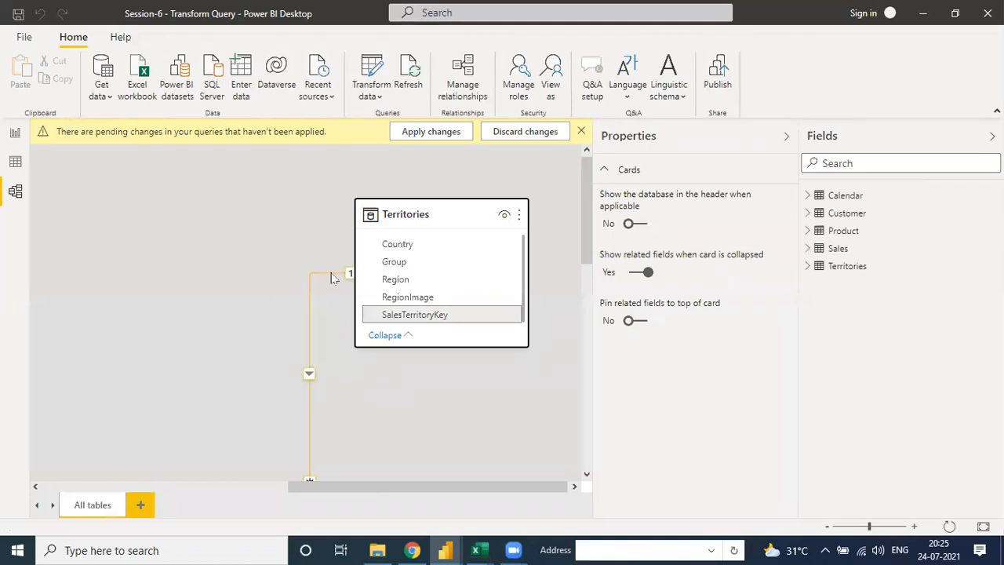
pyautogui.moveTo(588, 261); pyautogui.dragTo(586, 292)
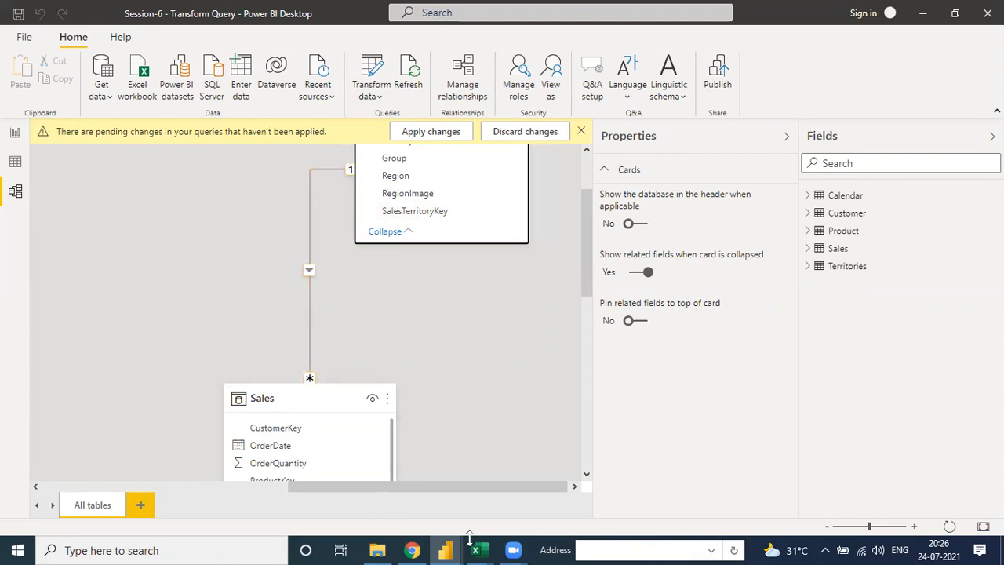
pyautogui.click(538, 506)
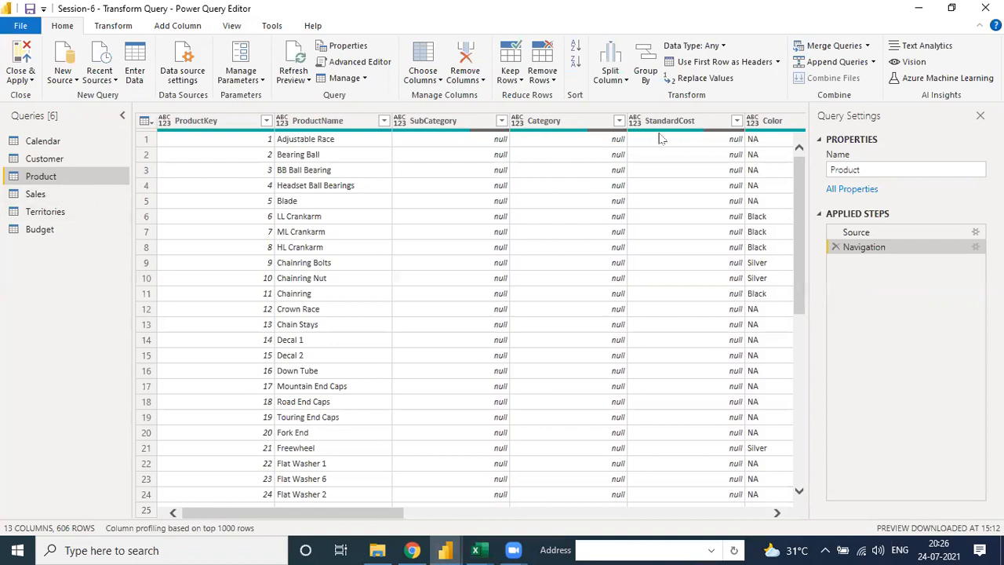
pyautogui.scroll(-8, 698, 410)
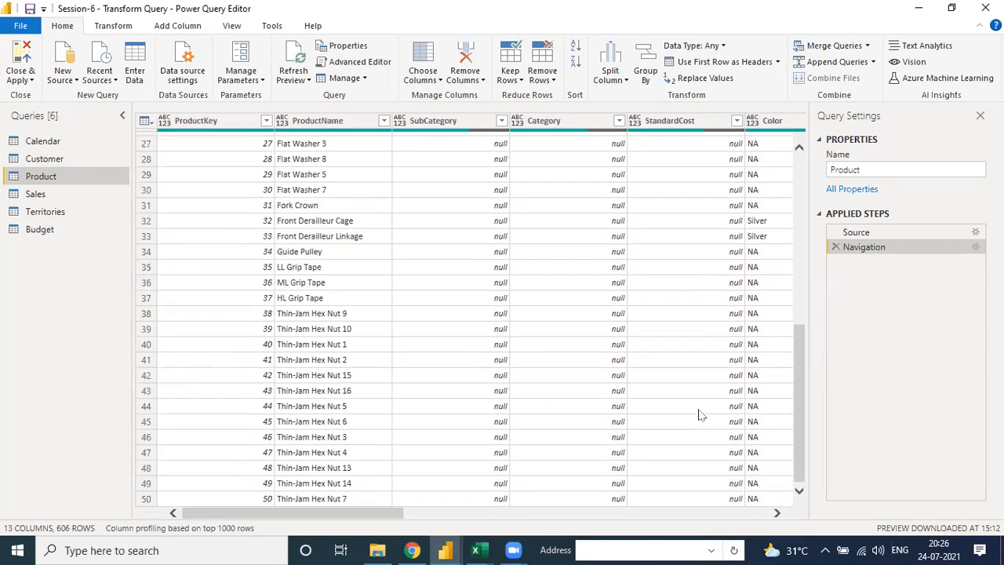
# Step: Filter the null values out of the StandardCost column in the Product query
pyautogui.scroll(8, 697, 414)
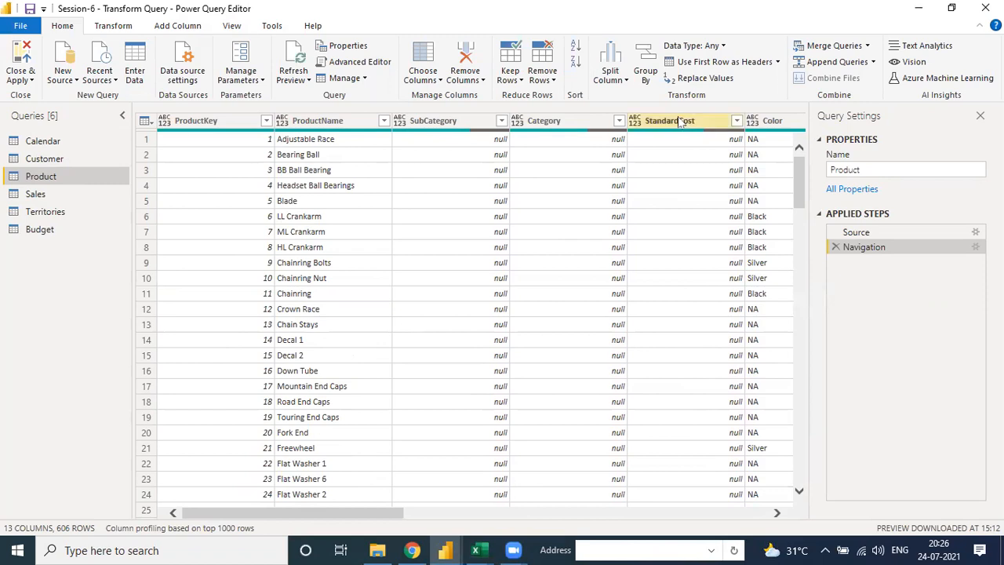
pyautogui.click(674, 120)
pyautogui.scroll(-20, 687, 283)
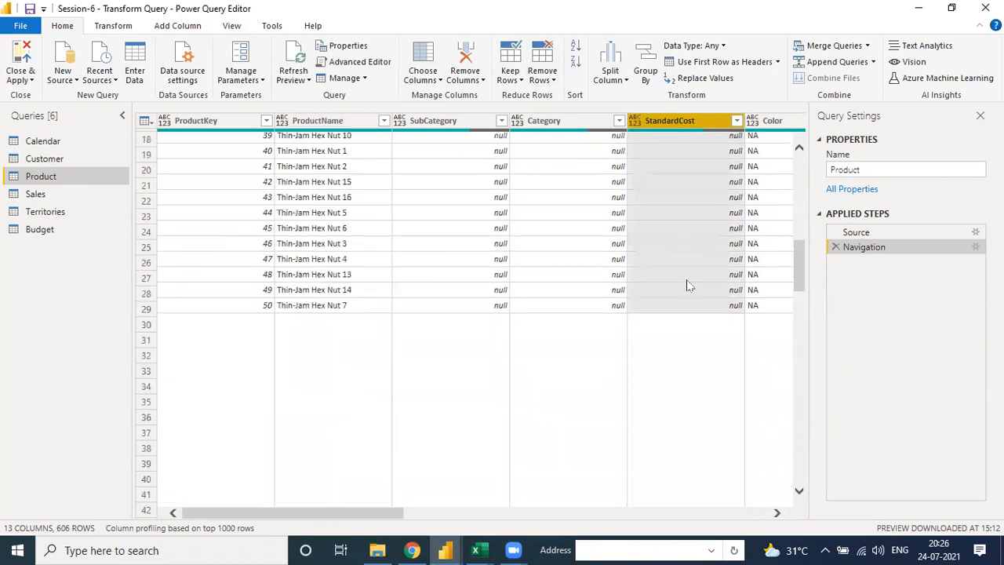
pyautogui.scroll(20, 687, 282)
pyautogui.click(736, 121)
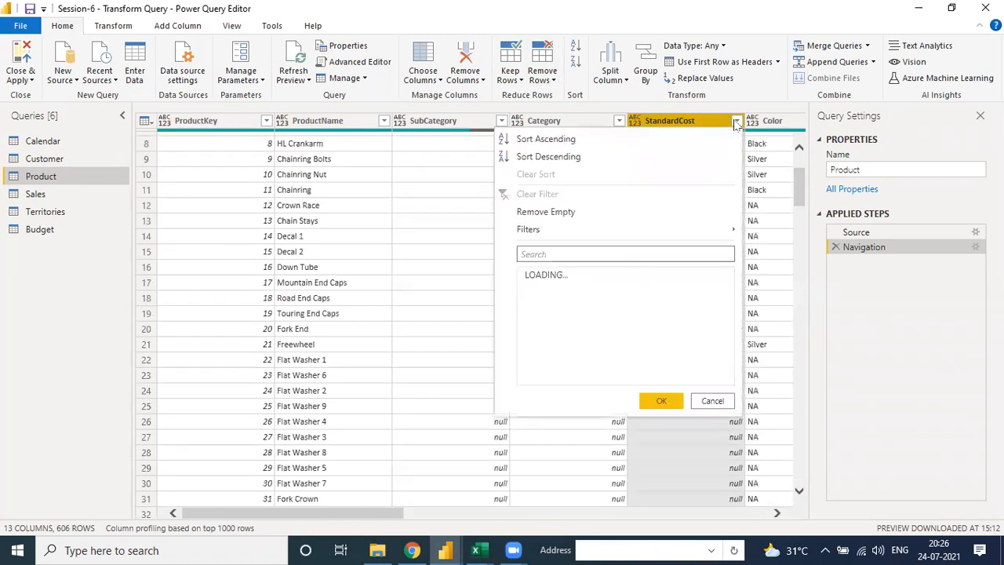
pyautogui.click(530, 290)
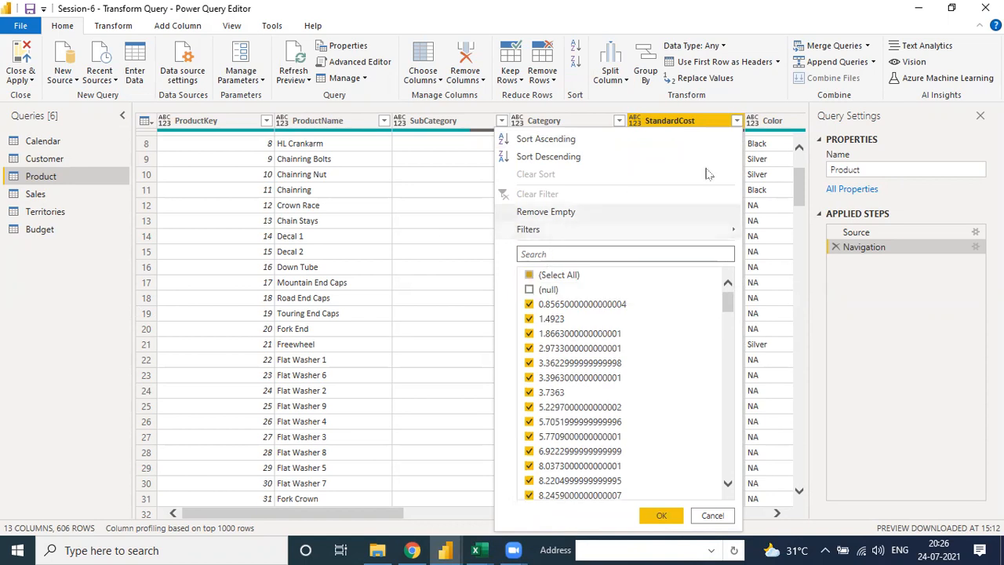
pyautogui.scroll(-15, 544, 418)
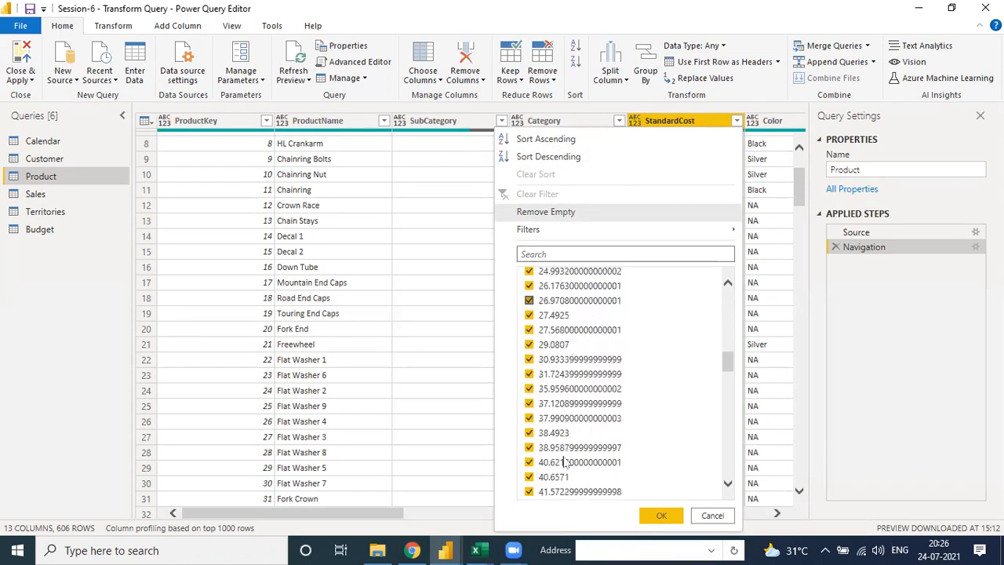
pyautogui.scroll(-5, 565, 451)
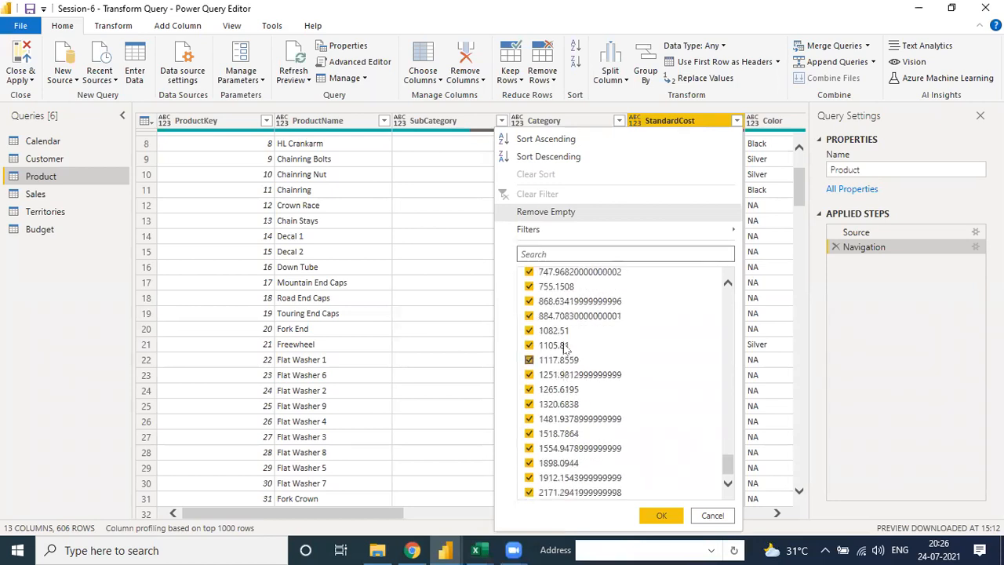
pyautogui.scroll(15, 566, 438)
pyautogui.scroll(5, 566, 437)
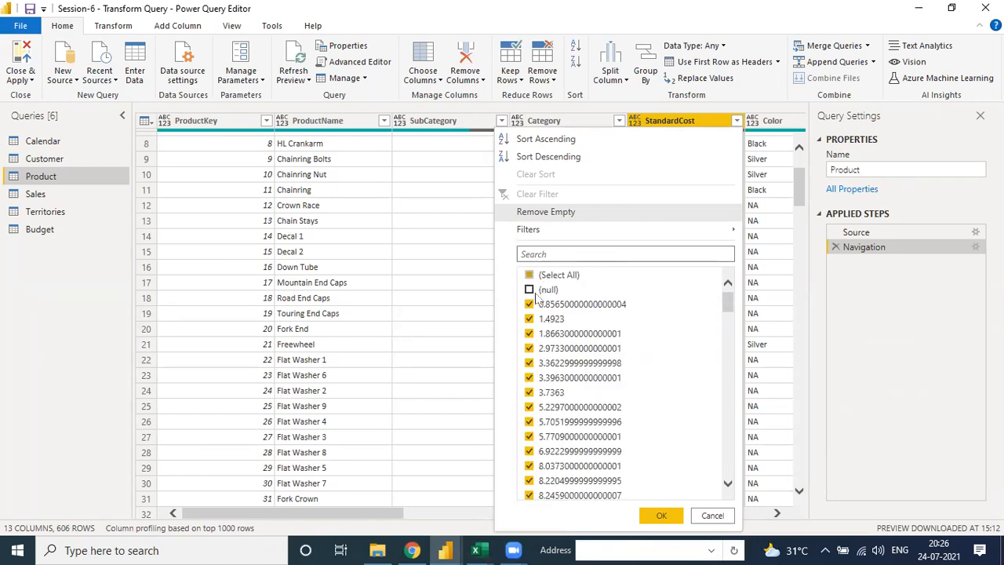
pyautogui.click(661, 515)
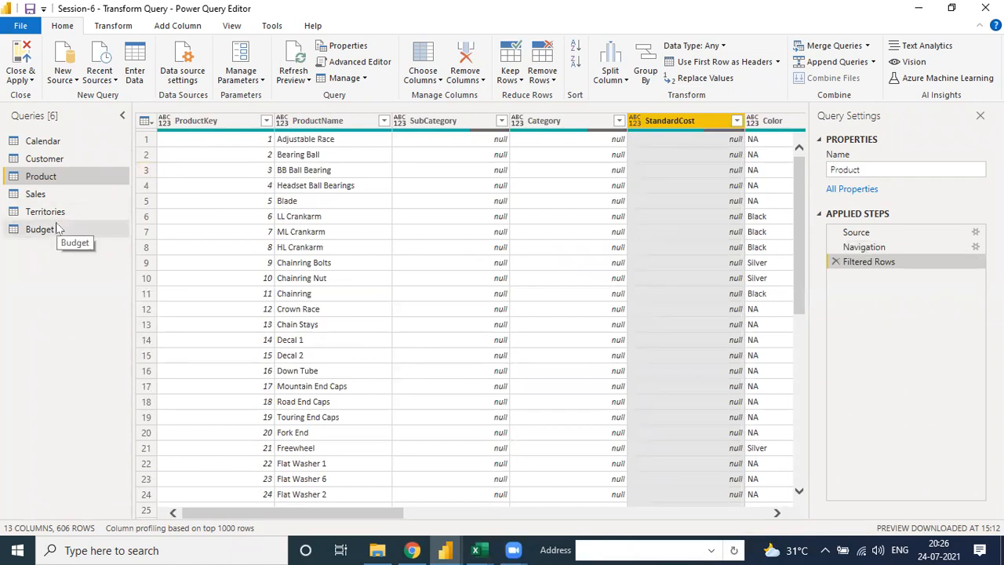
# Step: Compare the Product and Budget queries, and examine the Budget query's columns from Category through the 2016 months to Grand Total
pyautogui.click(41, 229)
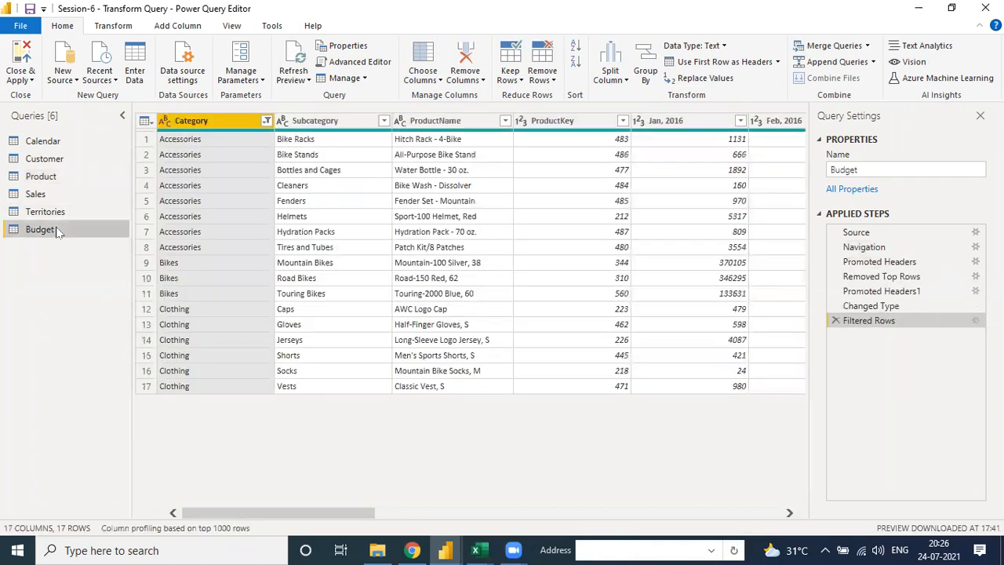
pyautogui.click(54, 176)
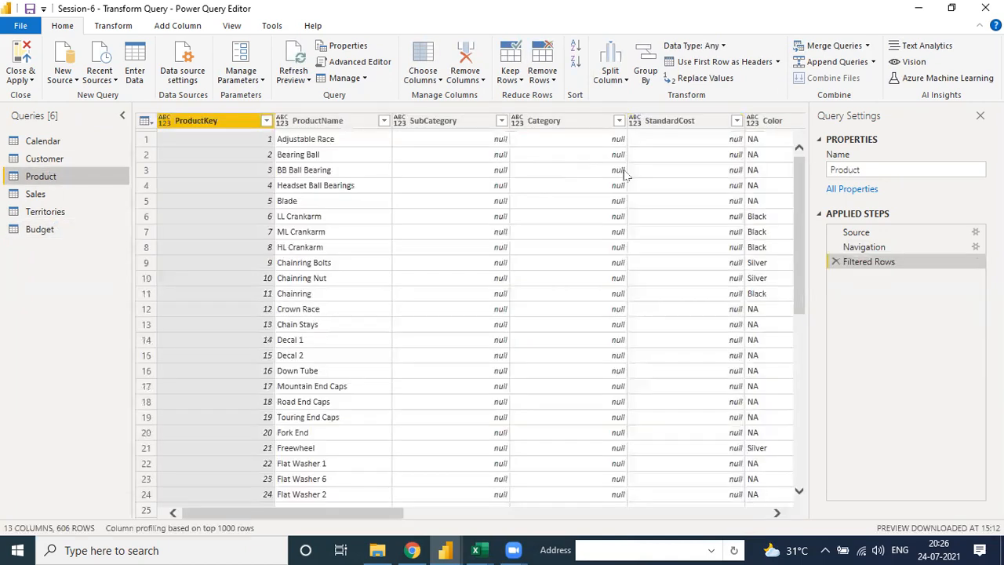
pyautogui.click(45, 229)
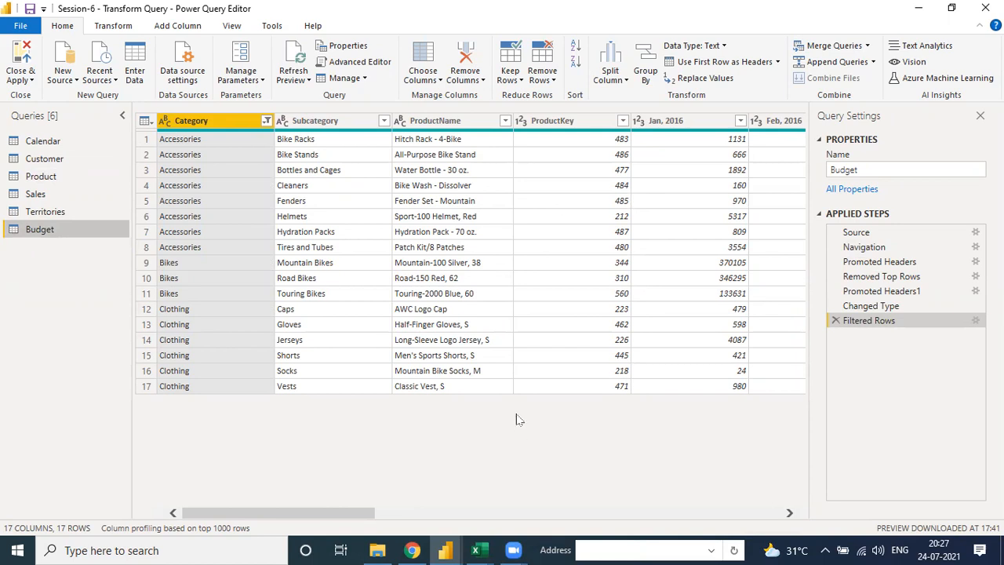
pyautogui.moveTo(356, 517); pyautogui.dragTo(776, 508)
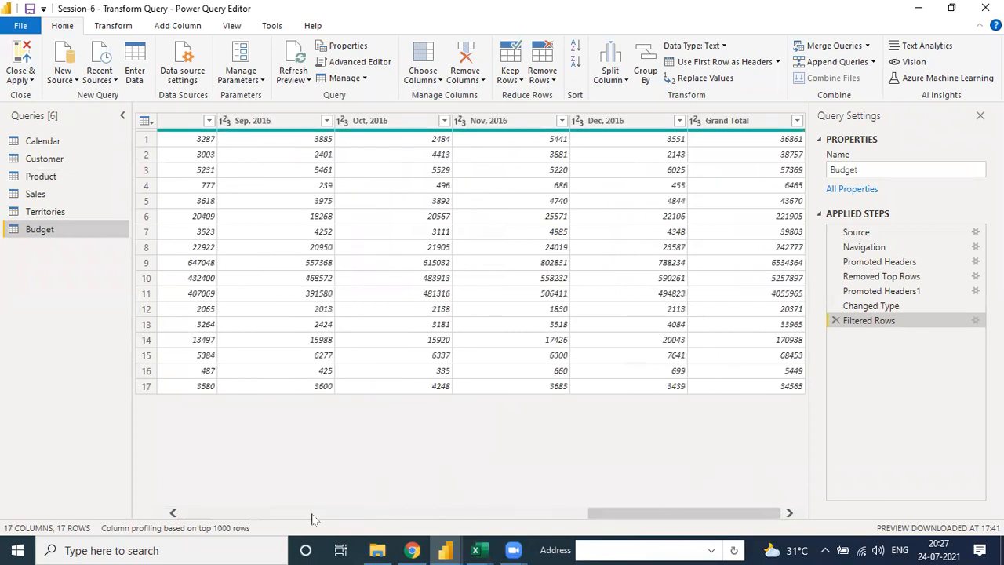
pyautogui.hscroll(-5, 317, 447)
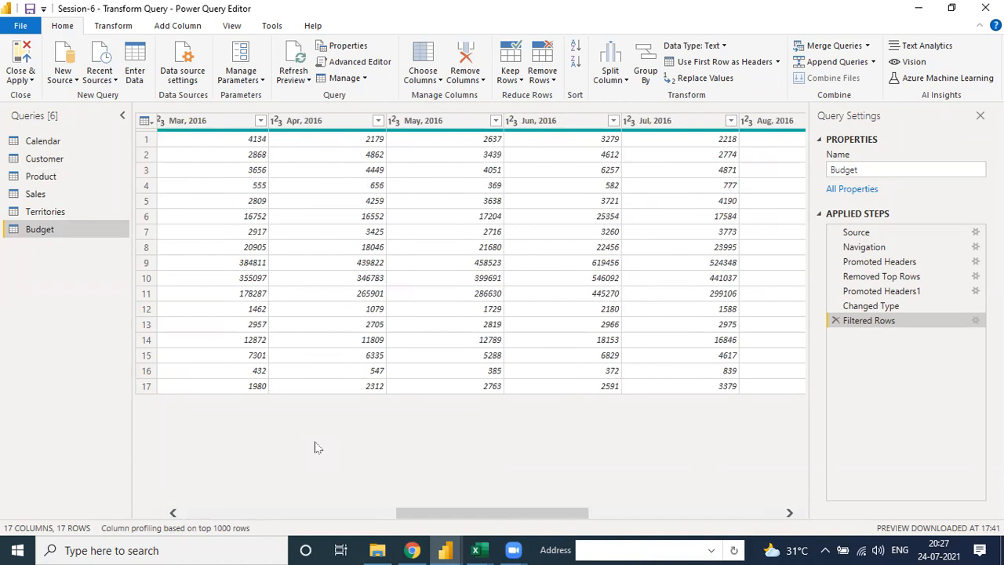
pyautogui.click(229, 514)
pyautogui.click(192, 515)
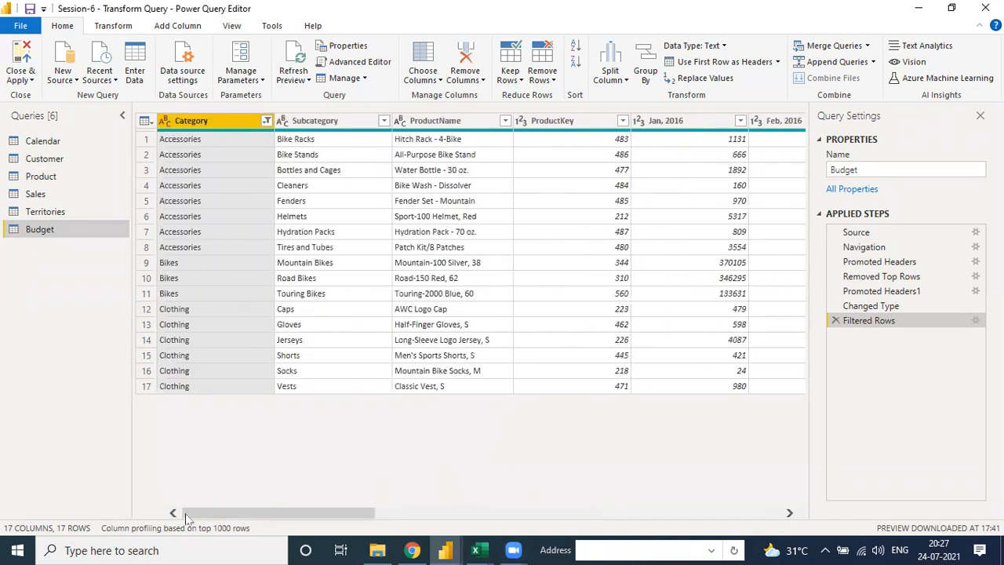
pyautogui.click(407, 514)
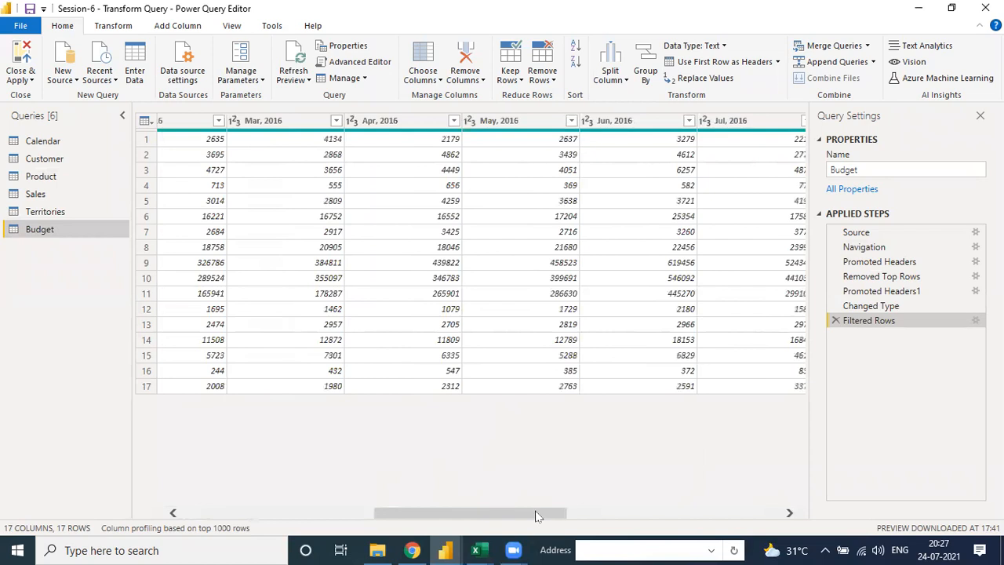
pyautogui.click(604, 514)
pyautogui.click(201, 515)
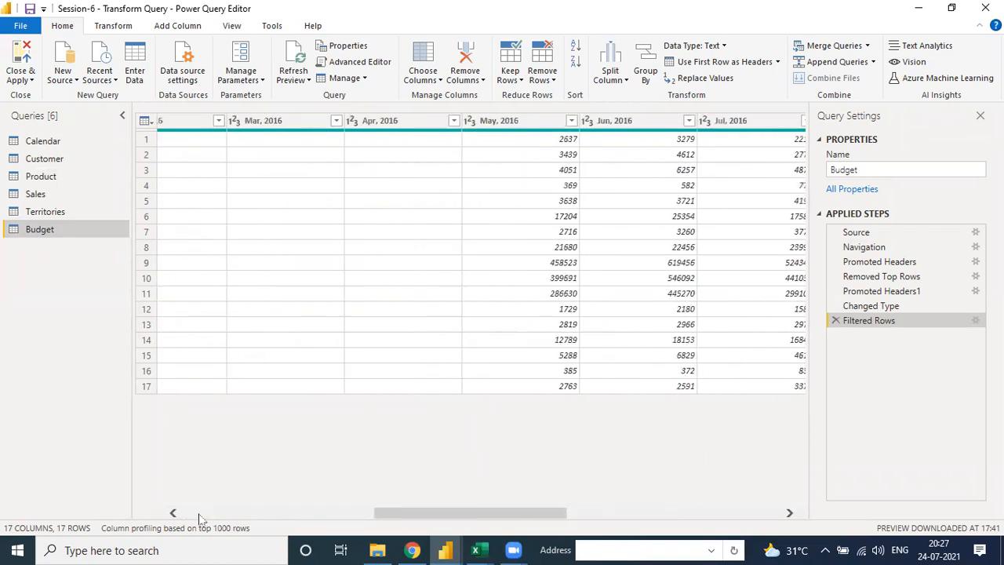
pyautogui.click(199, 514)
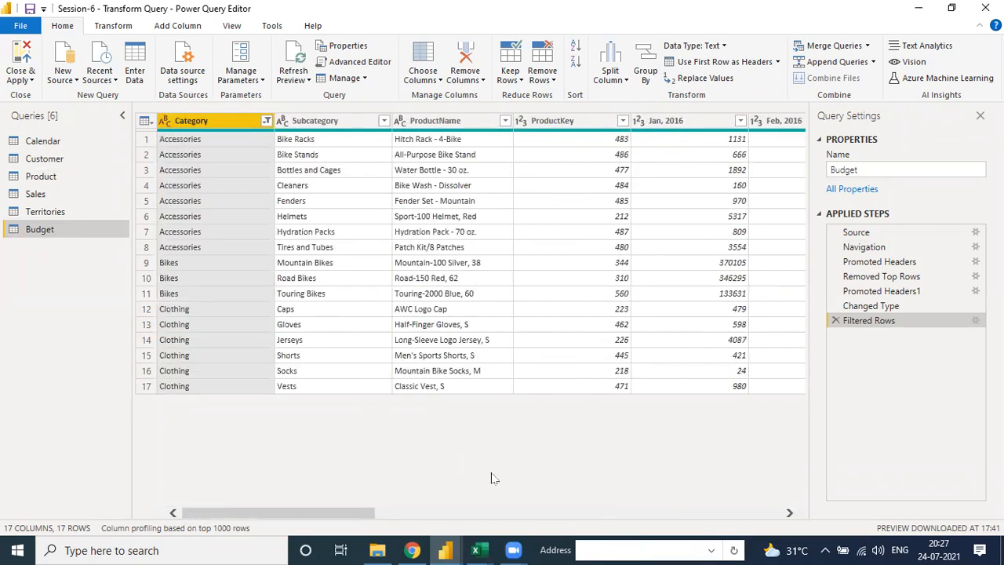
pyautogui.click(458, 515)
pyautogui.click(223, 515)
# Step: Remove the Grand Total column from the Budget query
pyautogui.click(642, 512)
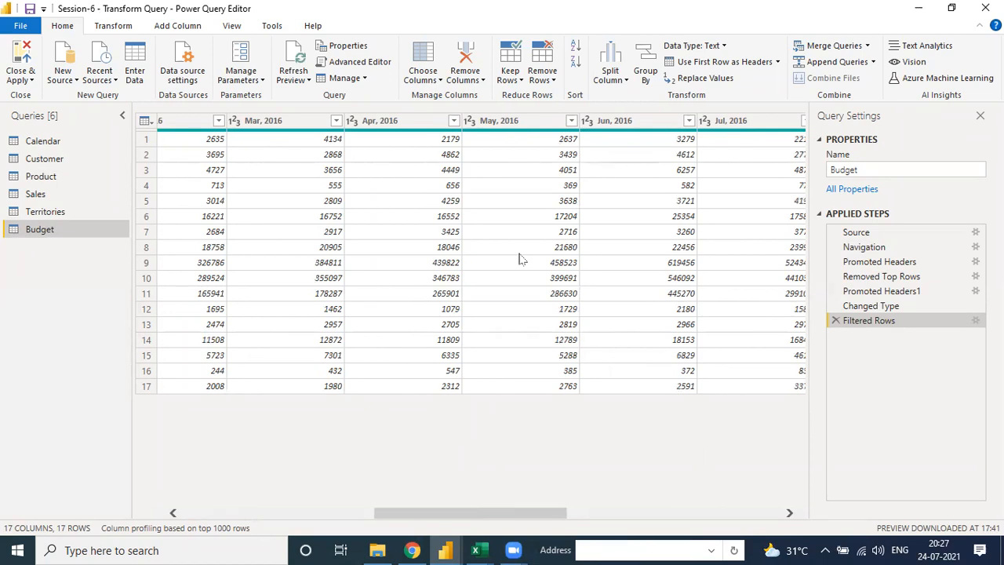
pyautogui.click(713, 512)
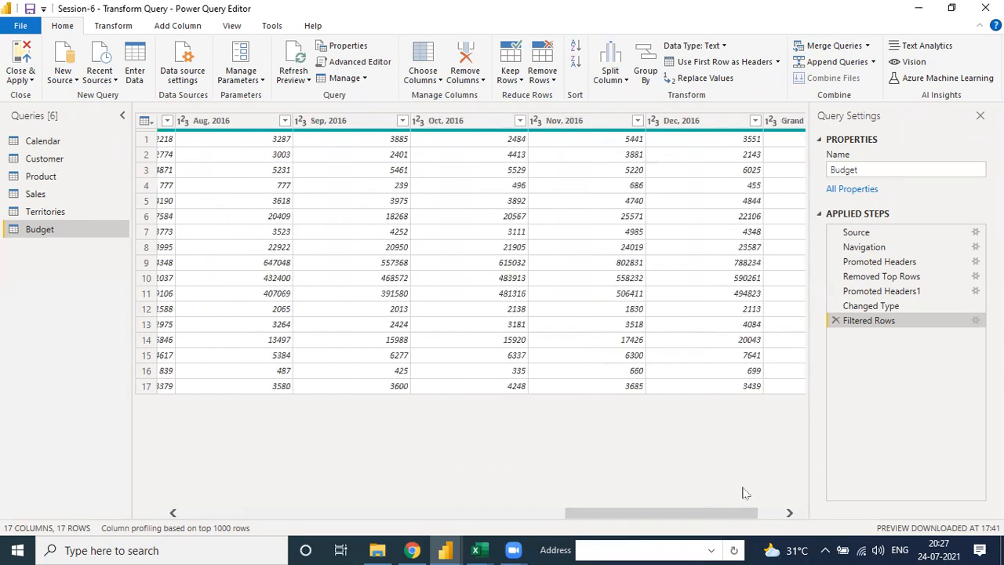
pyautogui.click(766, 513)
pyautogui.click(754, 121)
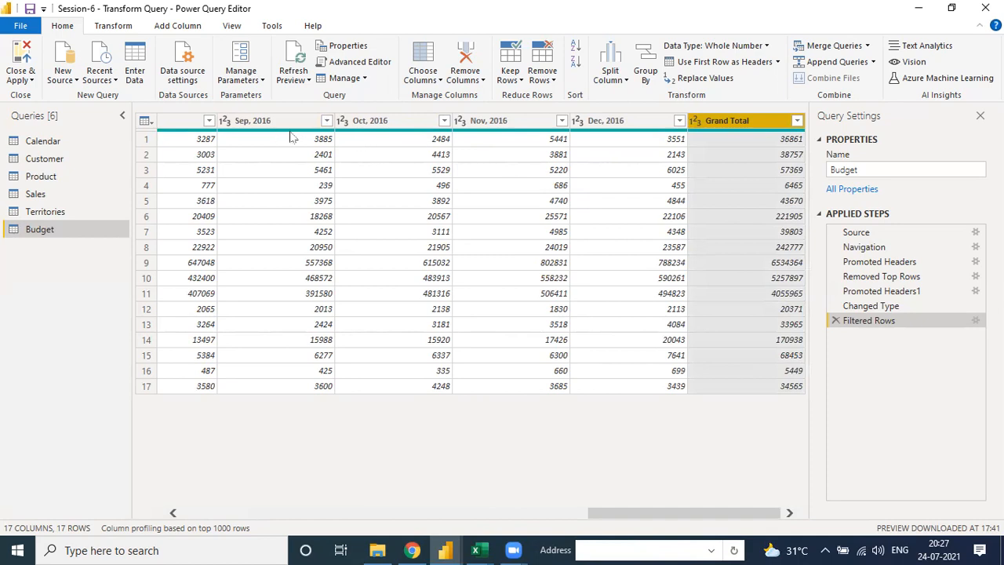
pyautogui.rightClick(729, 124)
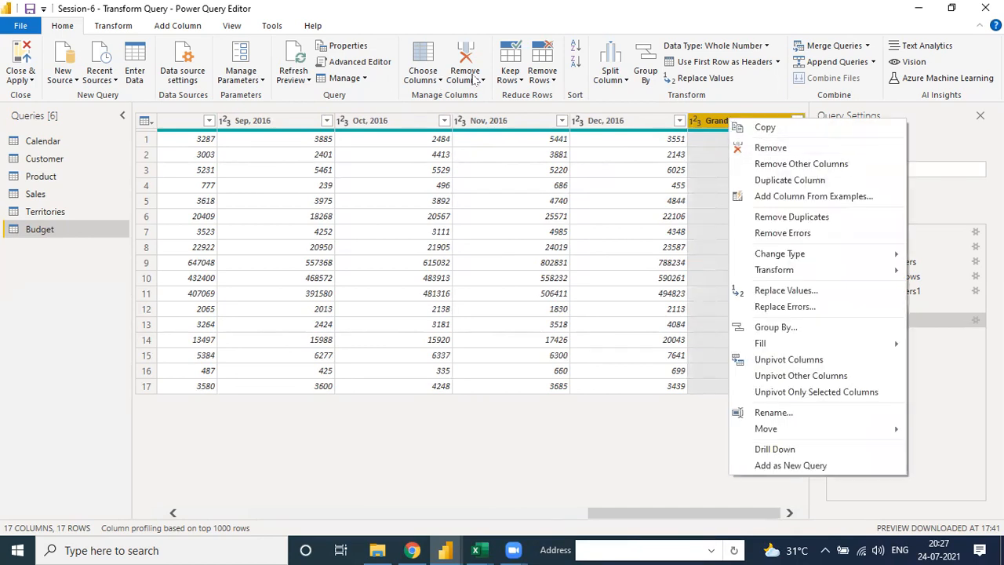
pyautogui.click(774, 149)
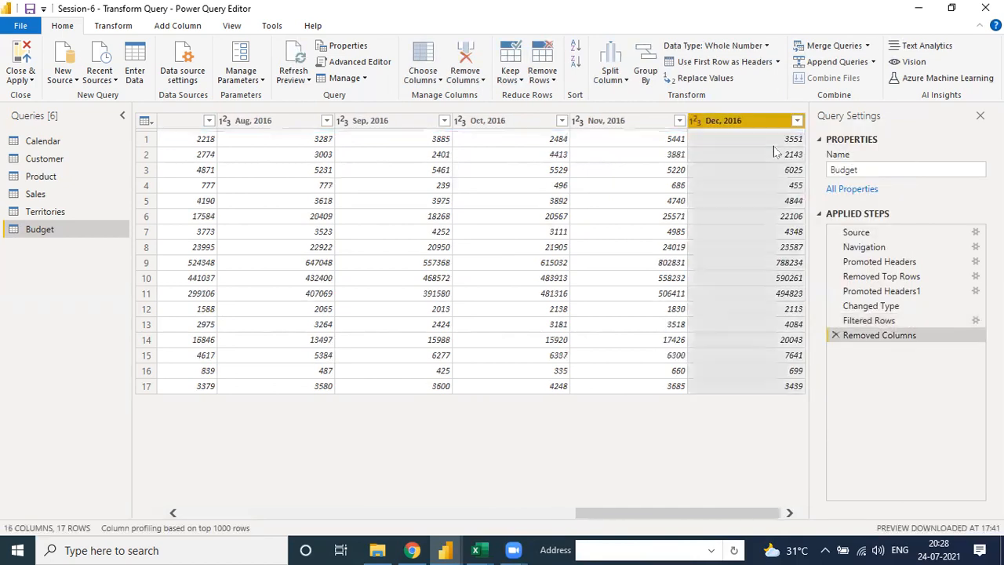
# Step: Select the twelve month columns from Jan, 2016 through Dec, 2016 in the Budget query and unpivot them
pyautogui.moveTo(734, 518); pyautogui.dragTo(284, 517)
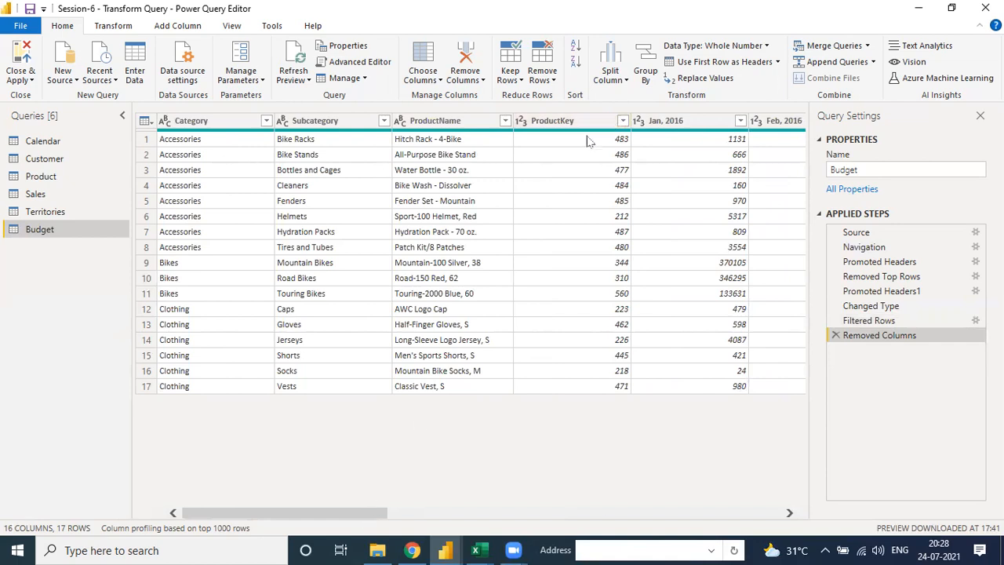
pyautogui.moveTo(368, 514); pyautogui.dragTo(762, 502)
pyautogui.click(239, 516)
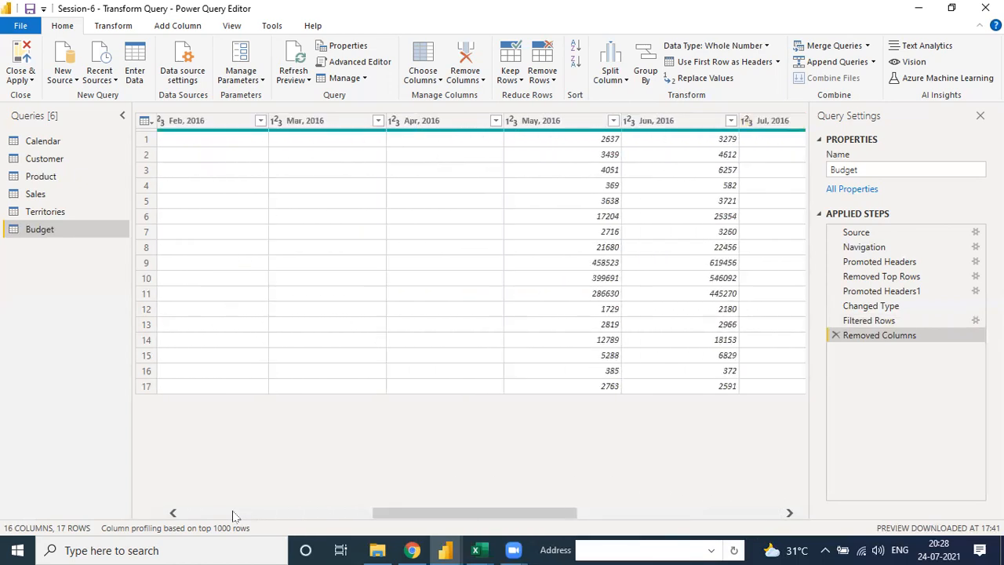
pyautogui.click(202, 514)
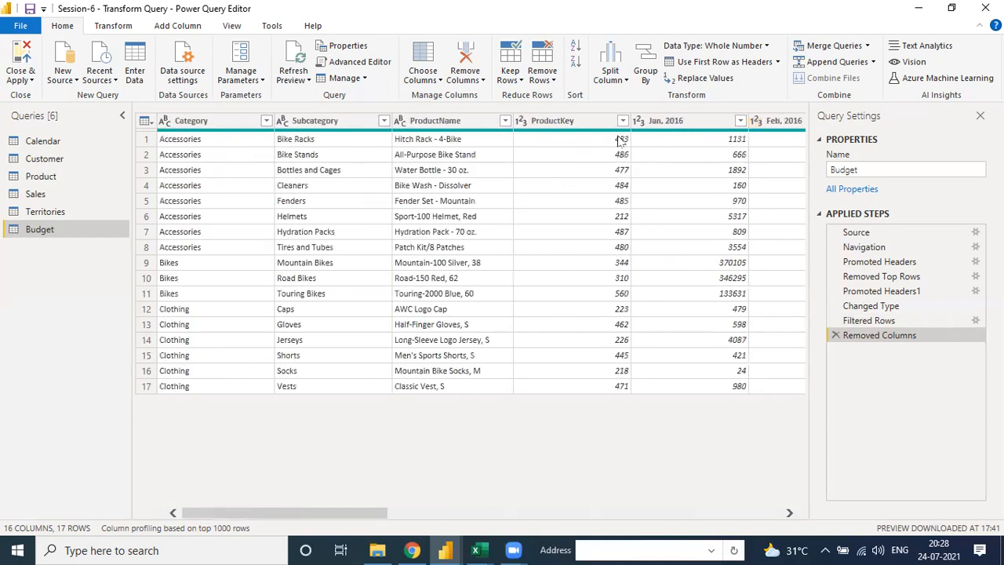
pyautogui.click(656, 123)
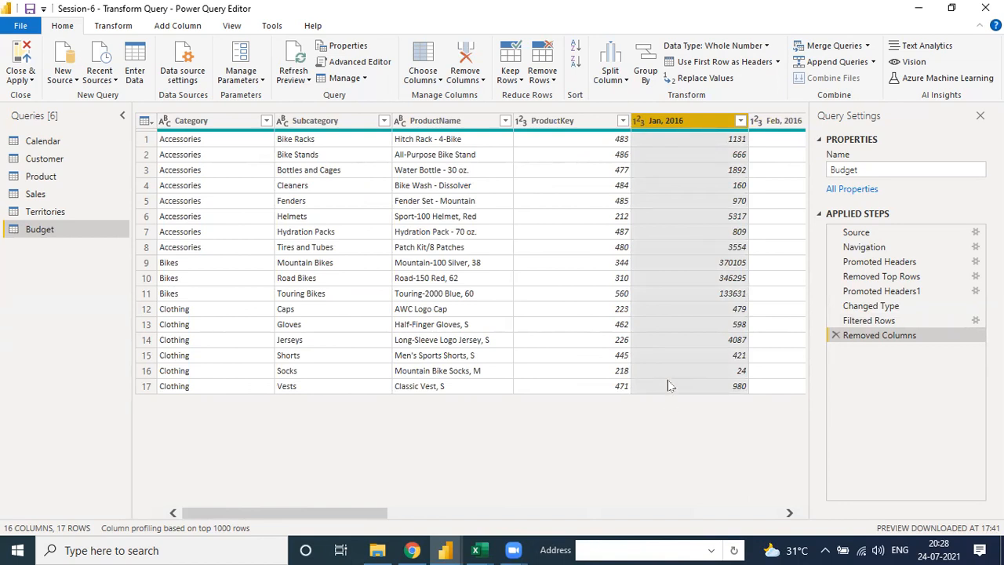
pyautogui.click(789, 513)
pyautogui.click(791, 514)
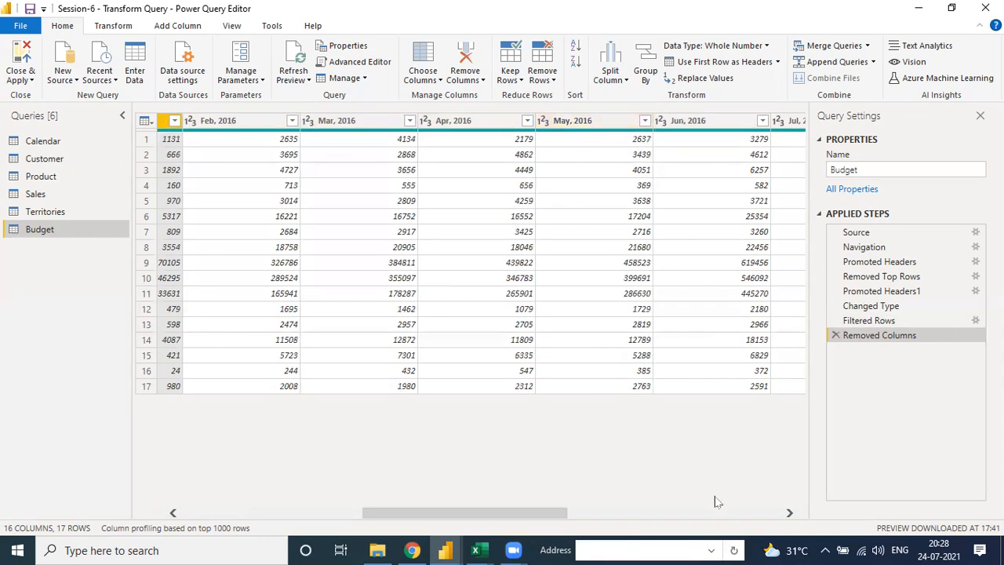
pyautogui.click(789, 513)
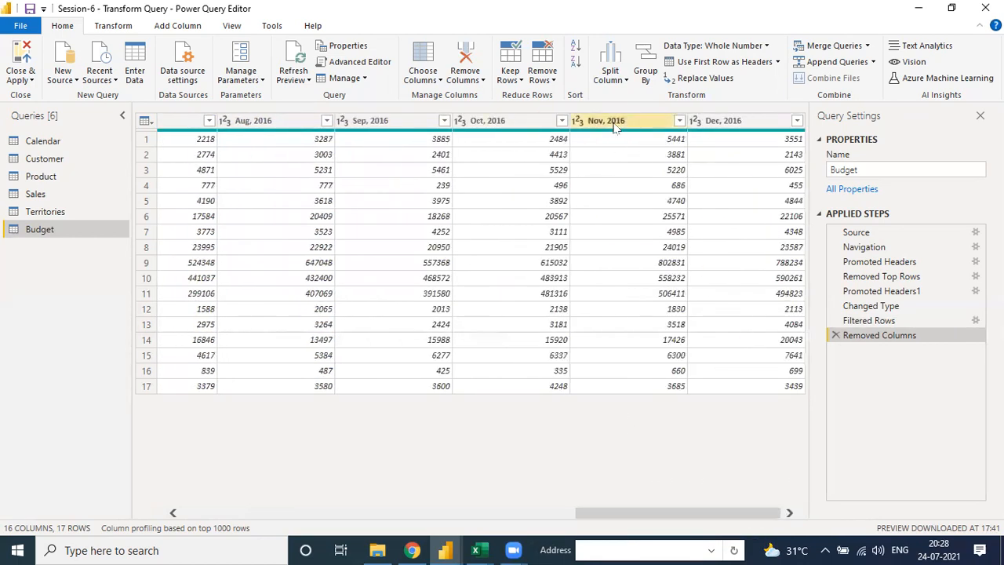
pyautogui.click(190, 512)
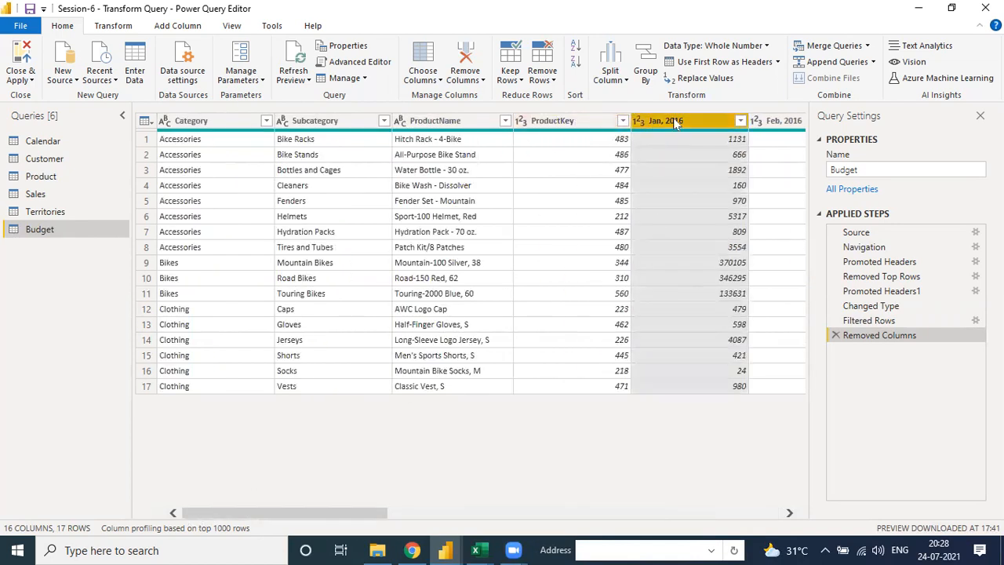
pyautogui.hotkey('shift', 'Right')
pyautogui.hotkey('shift', 'Right')
pyautogui.hotkey('shift', 'Right')
pyautogui.hotkey('shift', 'Right')
pyautogui.hotkey('shift', 'Right')
pyautogui.hotkey('shift', 'Right')
pyautogui.hotkey('shift', 'Right')
pyautogui.hotkey('shift', 'Right')
pyautogui.hotkey('shift', 'Right')
pyautogui.hotkey('shift', 'Right')
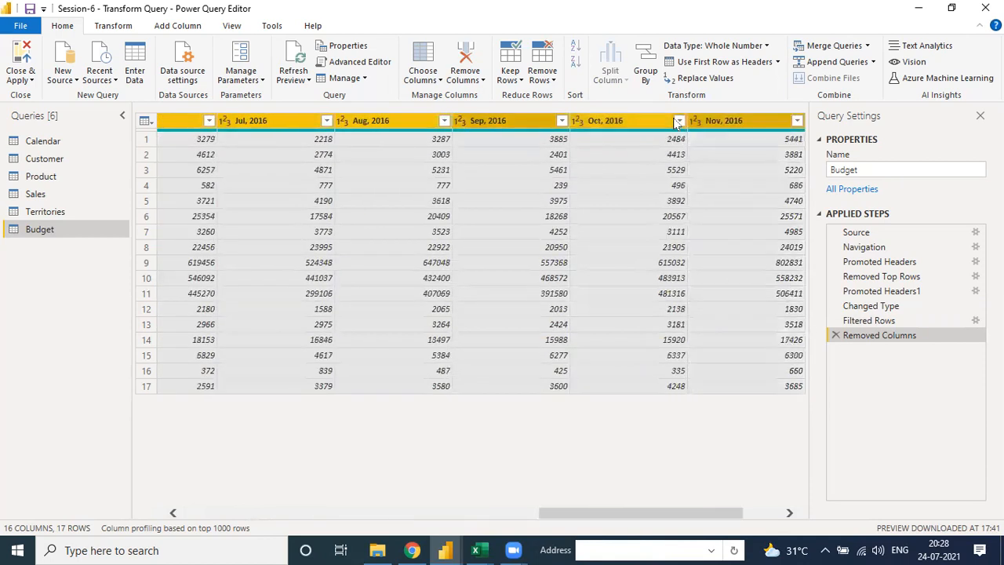
pyautogui.hotkey('shift', 'Right')
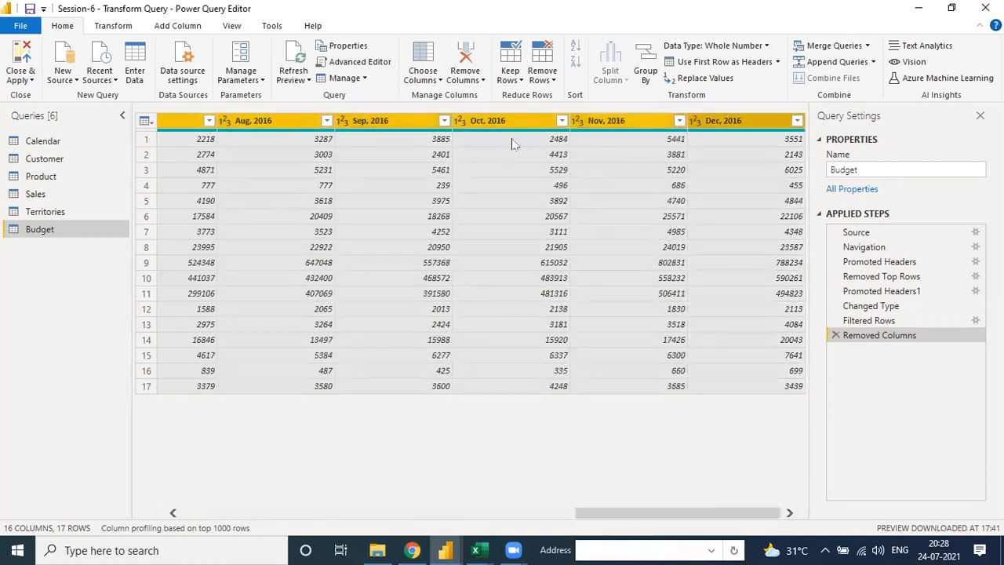
pyautogui.click(116, 26)
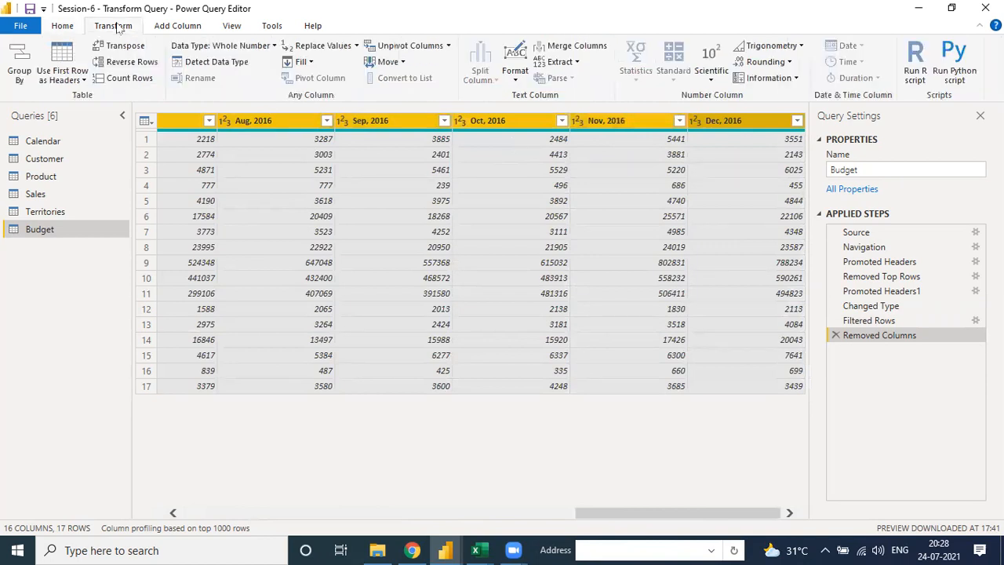
pyautogui.click(447, 47)
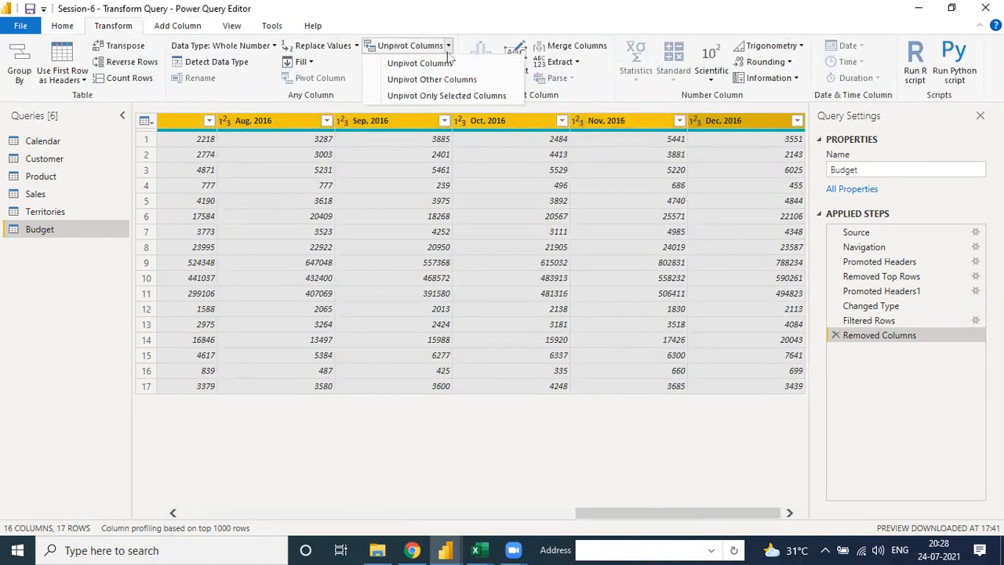
pyautogui.click(418, 63)
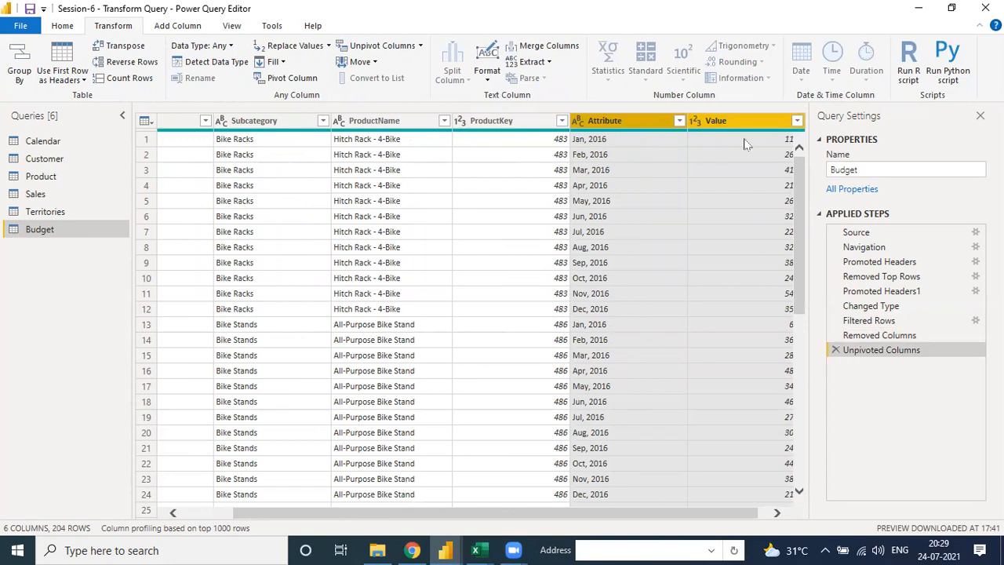
pyautogui.click(777, 512)
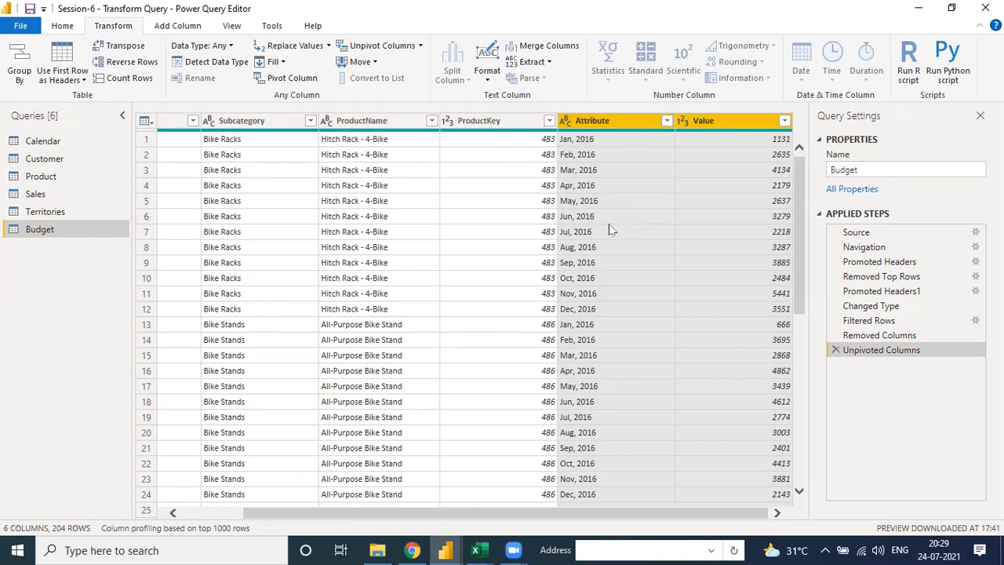
# Step: Rename the Budget query's Attribute column as Month and its Value column as Budget Amount
pyautogui.click(598, 122)
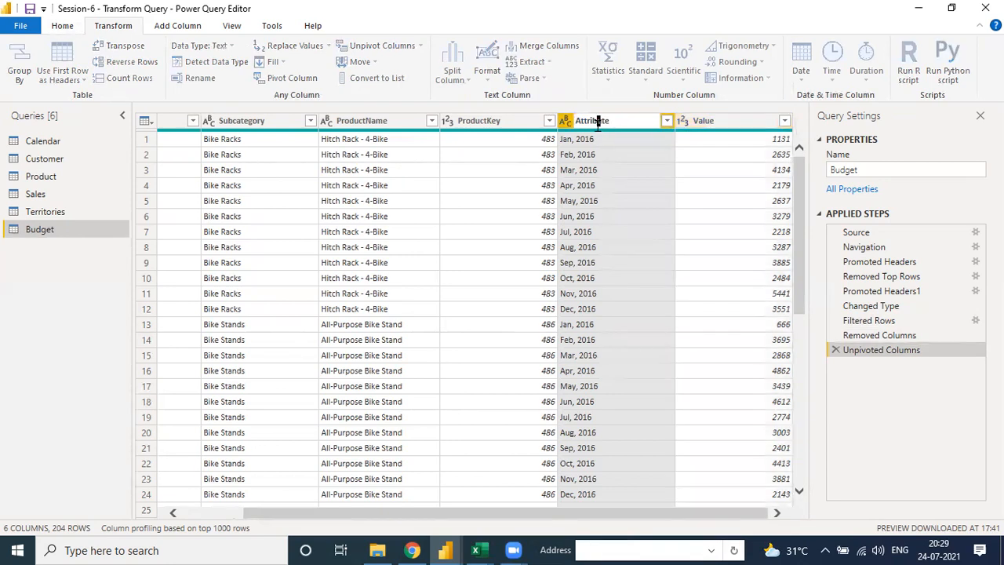
pyautogui.doubleClick(609, 121)
pyautogui.write('Month')
pyautogui.press('Return')
pyautogui.click(714, 123)
pyautogui.doubleClick(715, 121)
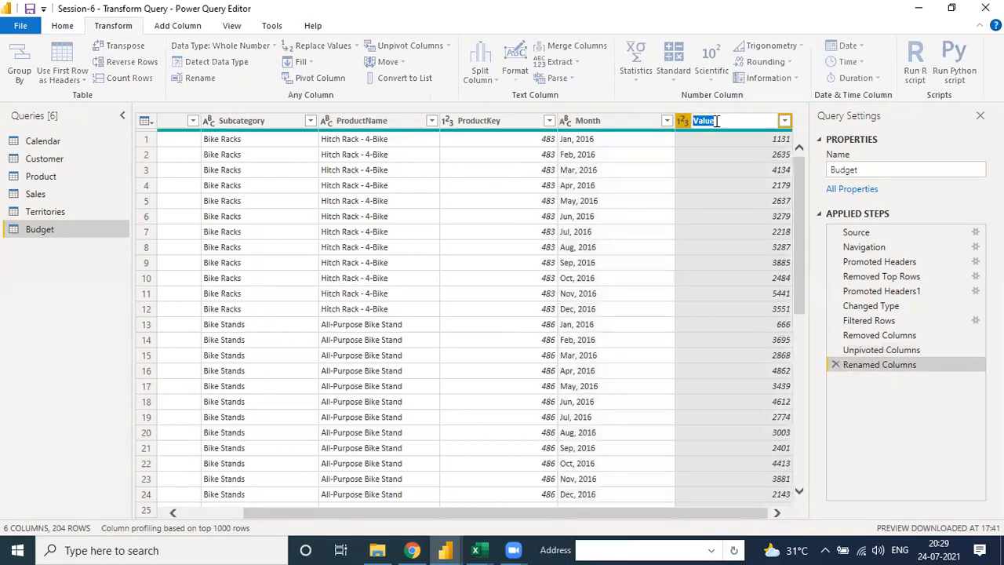
pyautogui.write('Budget Amount')
pyautogui.click(625, 137)
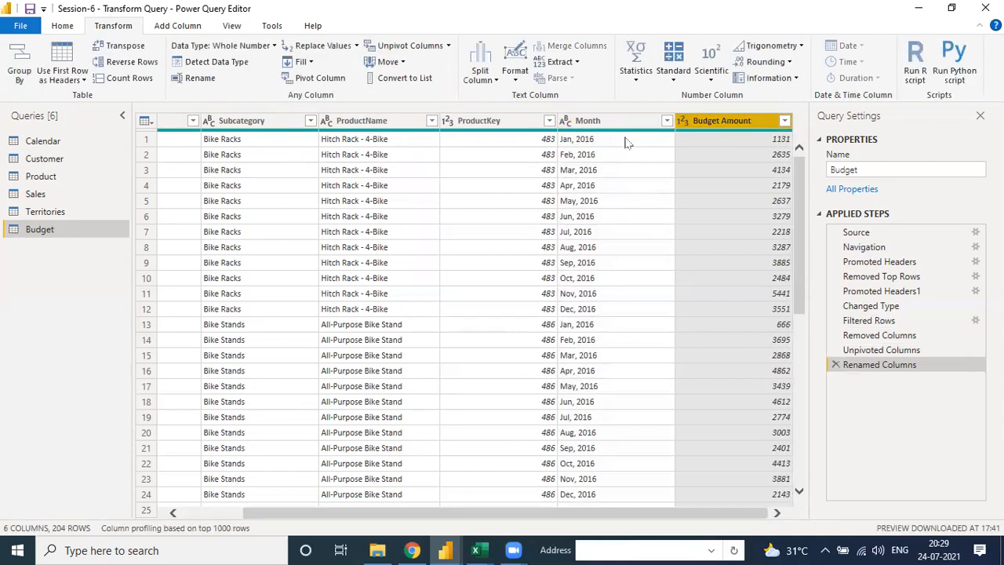
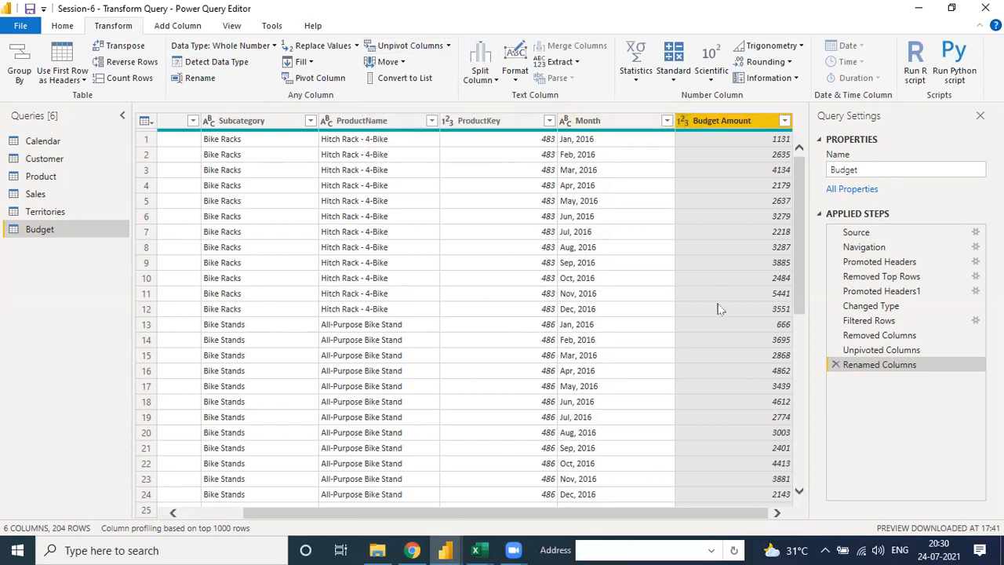
# Step: Examine the unpivoted Budget rows and the list of distinct values in the Subcategory column
pyautogui.scroll(-6, 627, 188)
pyautogui.scroll(6, 624, 192)
pyautogui.click(173, 514)
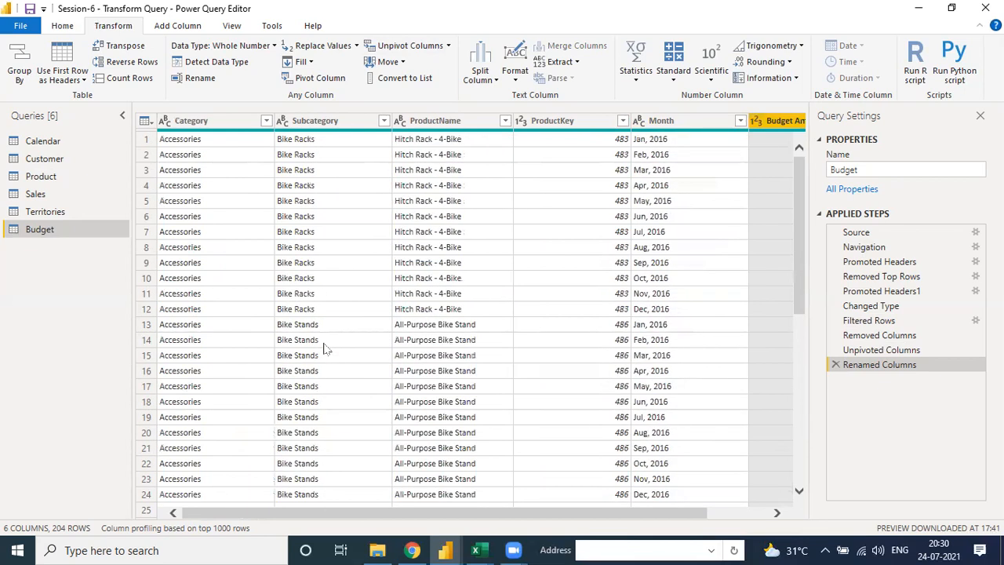
pyautogui.click(383, 121)
pyautogui.scroll(-1, 259, 353)
pyautogui.scroll(1, 236, 376)
pyautogui.scroll(-1, 205, 392)
pyautogui.scroll(1, 213, 413)
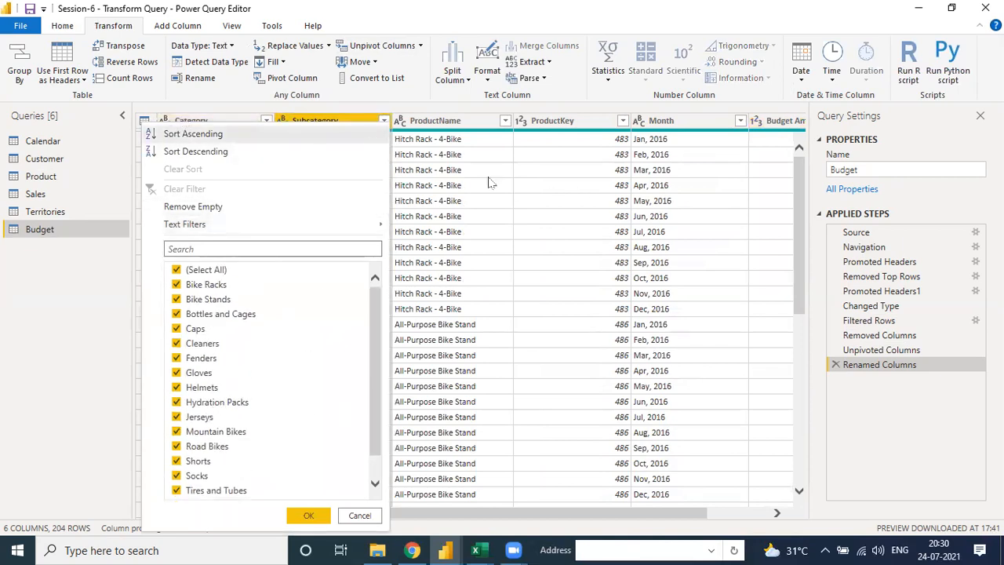
pyautogui.click(540, 202)
# Step: Delete the Renamed Columns and Unpivoted Columns applied steps from the Budget query
pyautogui.click(835, 365)
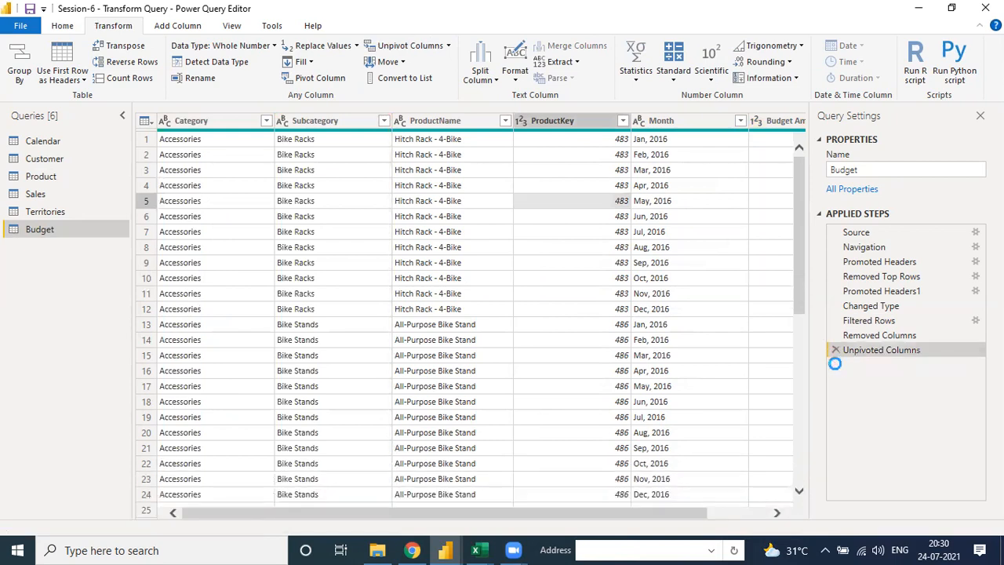
pyautogui.click(834, 349)
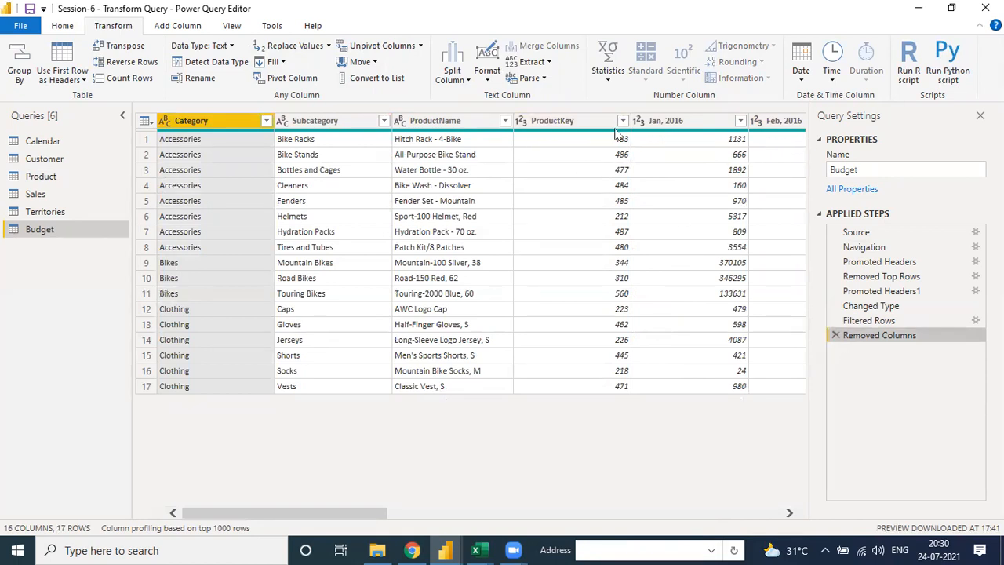
# Step: Select the month columns from Jan, 2016 through Dec, 2016 in the Budget query and unpivot them into rows
pyautogui.click(655, 127)
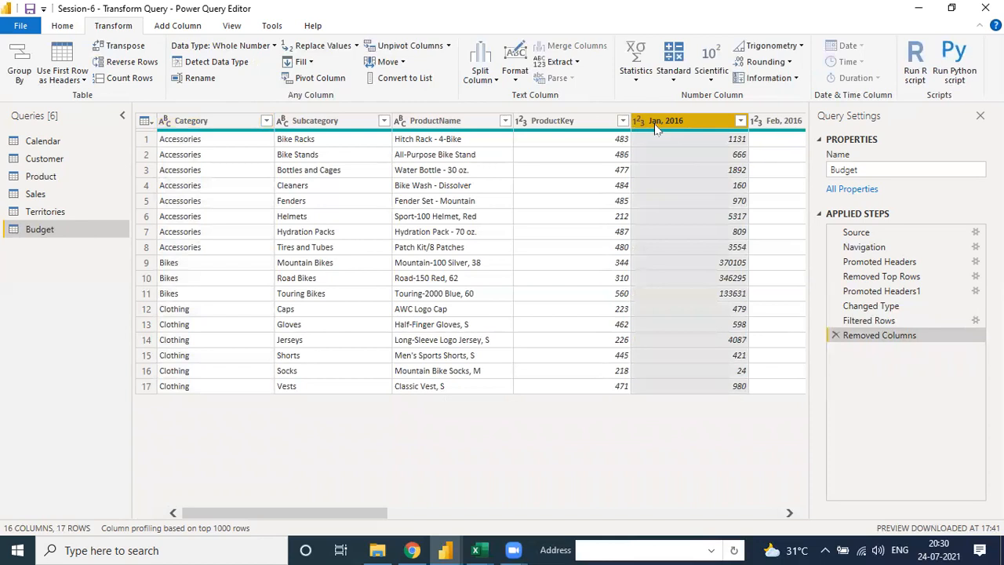
pyautogui.hscroll(10, 655, 127)
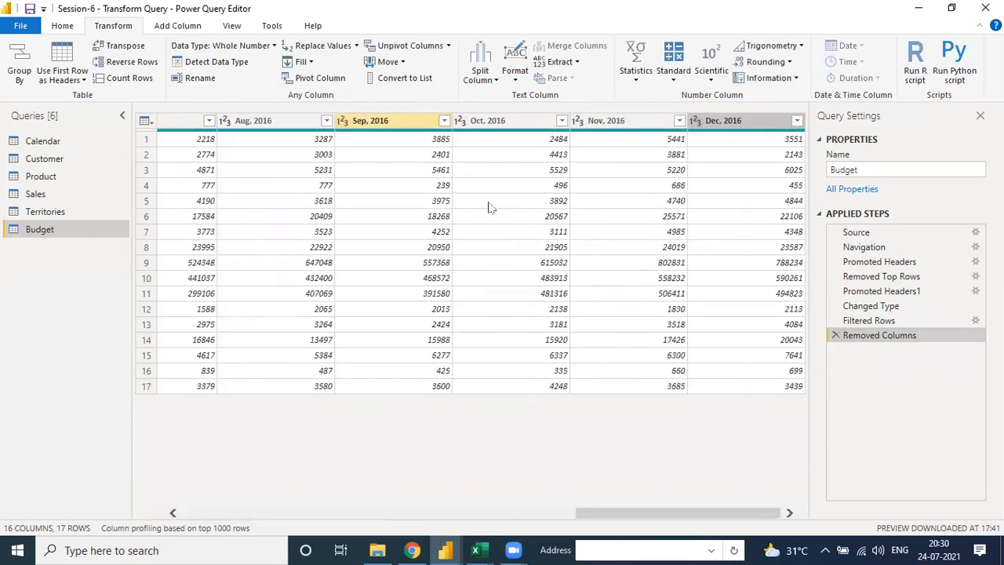
pyautogui.click(236, 511)
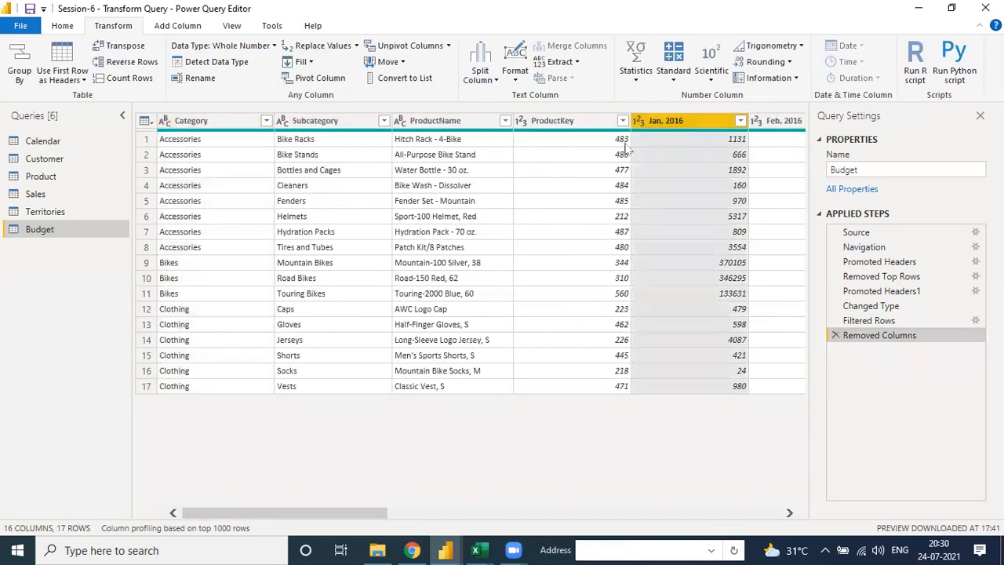
pyautogui.hotkey('shift', 'Right')
pyautogui.hotkey('shift', 'Right')
pyautogui.hotkey('shift', 'Right')
pyautogui.hotkey('shift', 'Right')
pyautogui.hotkey('shift', 'Right')
pyautogui.hotkey('shift', 'Right')
pyautogui.hotkey('shift', 'Right')
pyautogui.hotkey('shift', 'Right')
pyautogui.hotkey('shift', 'Right')
pyautogui.hotkey('shift', 'Right')
pyautogui.hotkey('shift', 'Right')
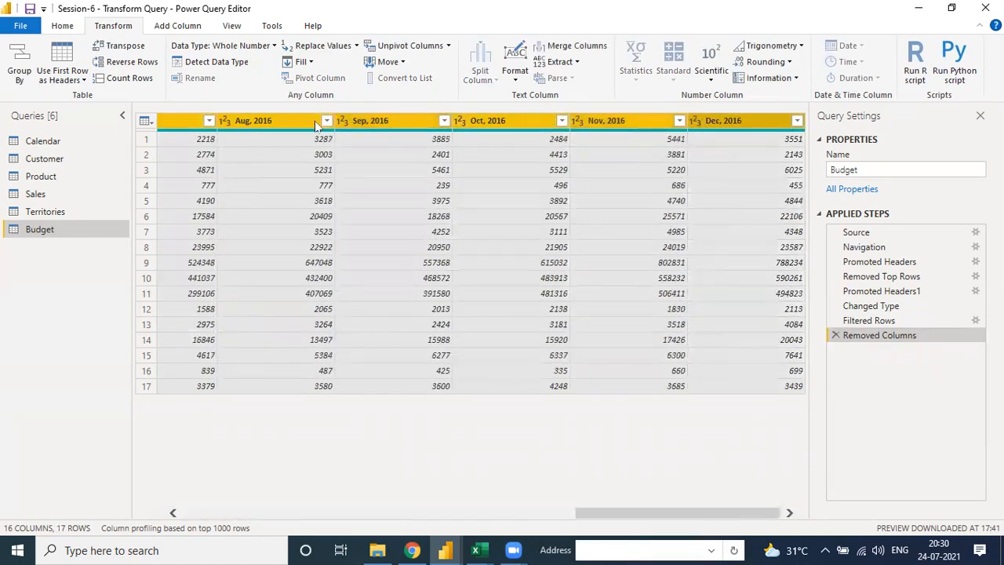
pyautogui.click(402, 47)
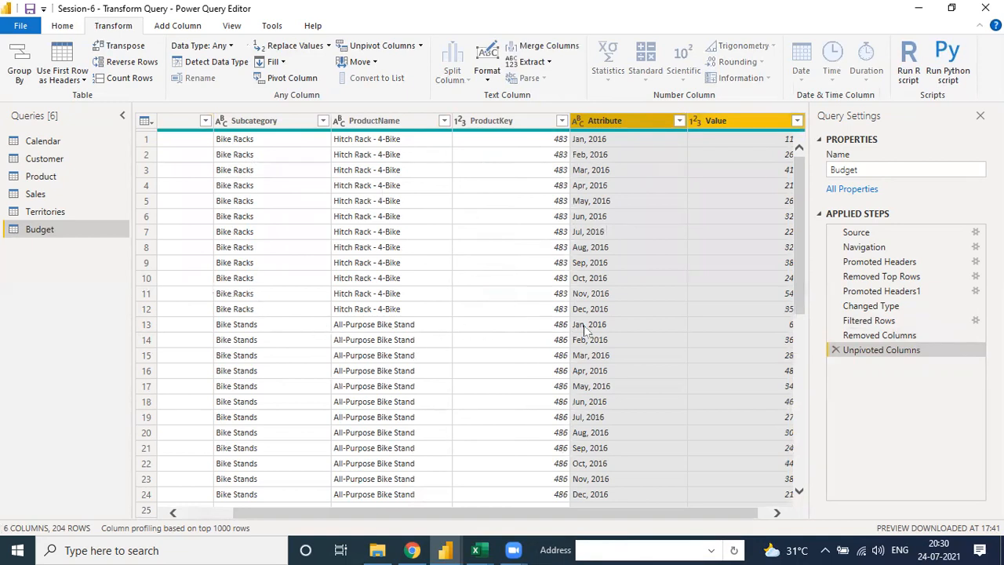
pyautogui.scroll(-20, 588, 353)
pyautogui.scroll(-18, 276, 324)
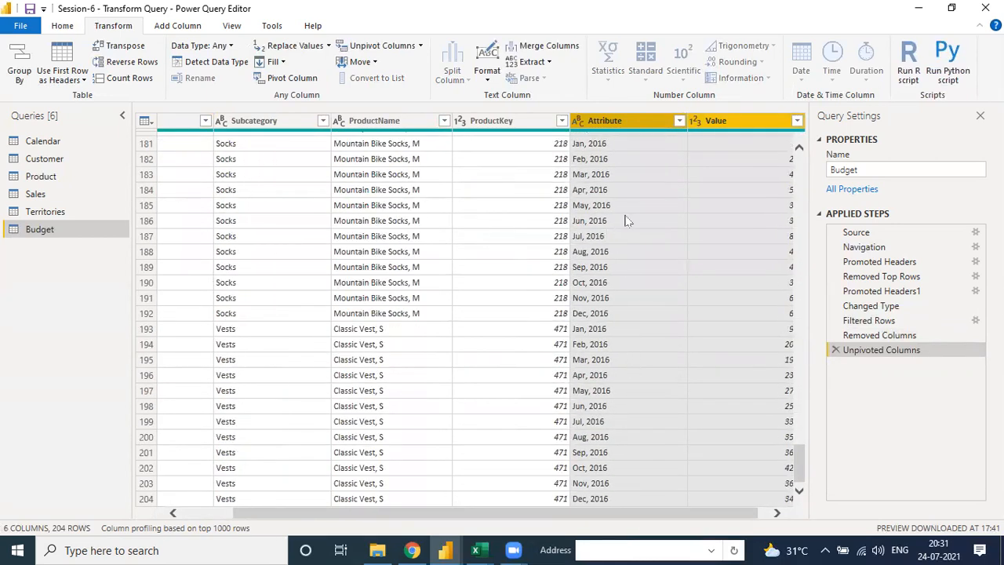
# Step: Rename the unpivoted Attribute column as Month and the Value column as Budget Amount
pyautogui.click(628, 126)
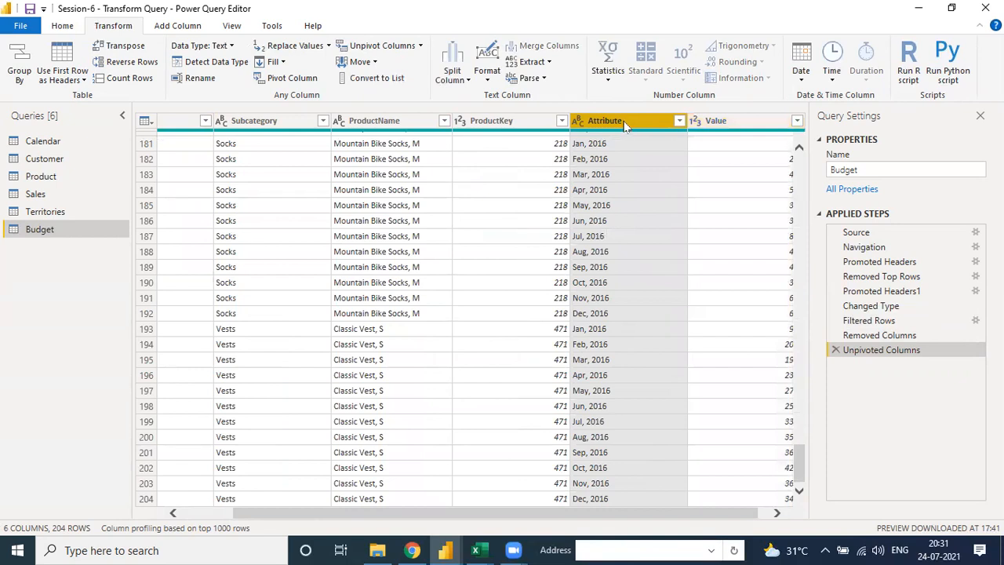
pyautogui.doubleClick(625, 122)
pyautogui.write('Mon')
pyautogui.press('Return')
pyautogui.doubleClick(733, 121)
pyautogui.click(733, 121)
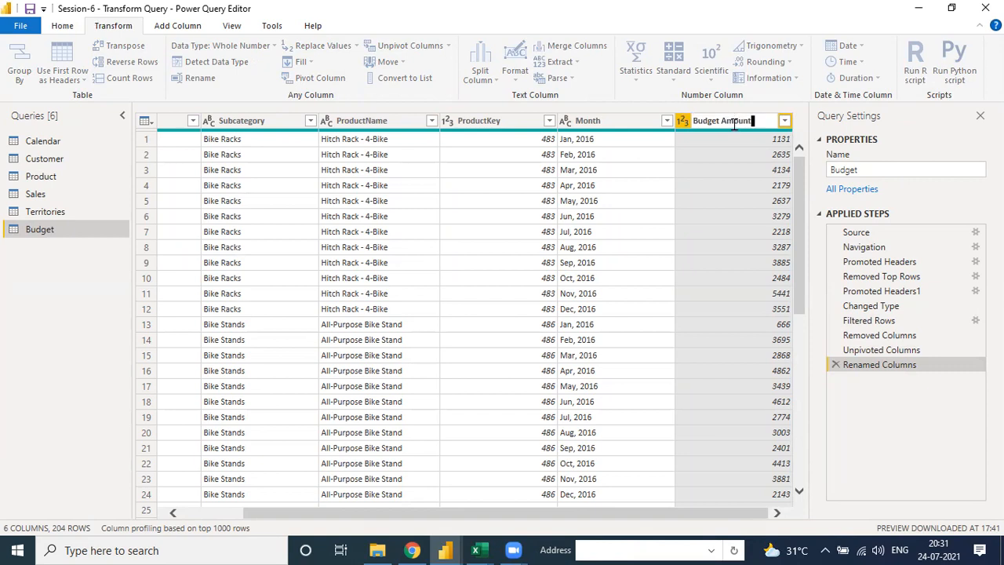
pyautogui.click(200, 515)
pyautogui.click(190, 513)
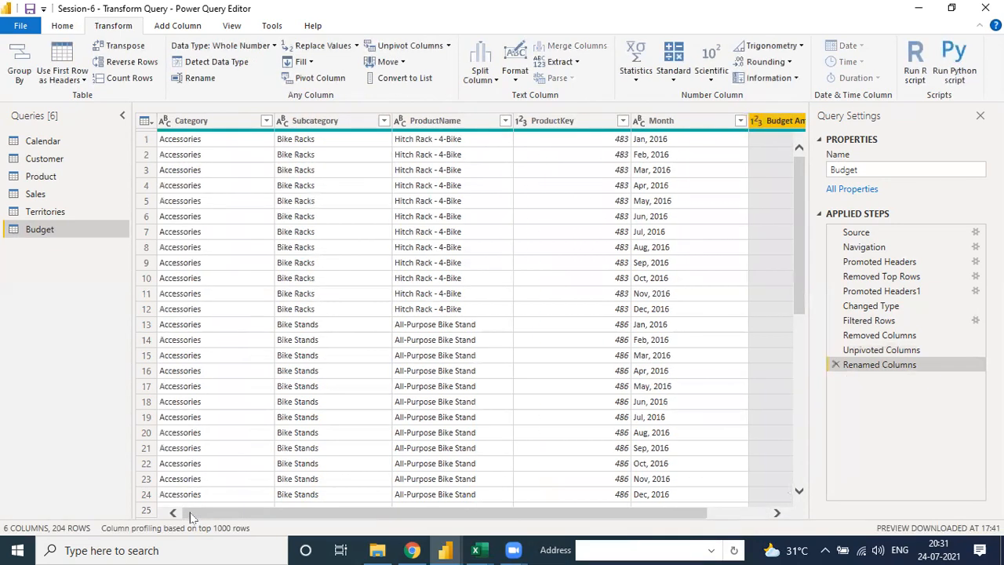
# Step: Change the data type of the Budget query's Month column to Date
pyautogui.click(644, 124)
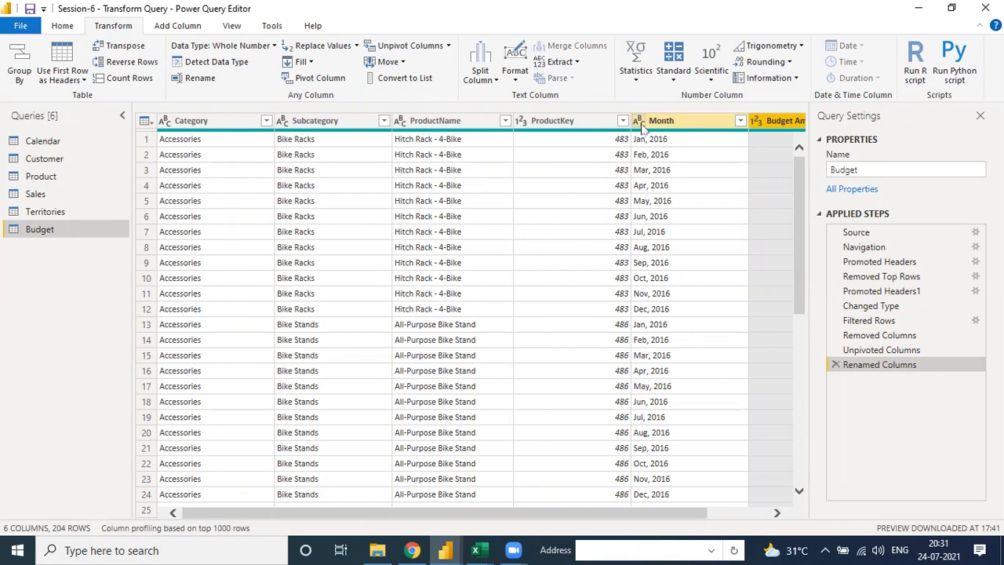
pyautogui.click(639, 121)
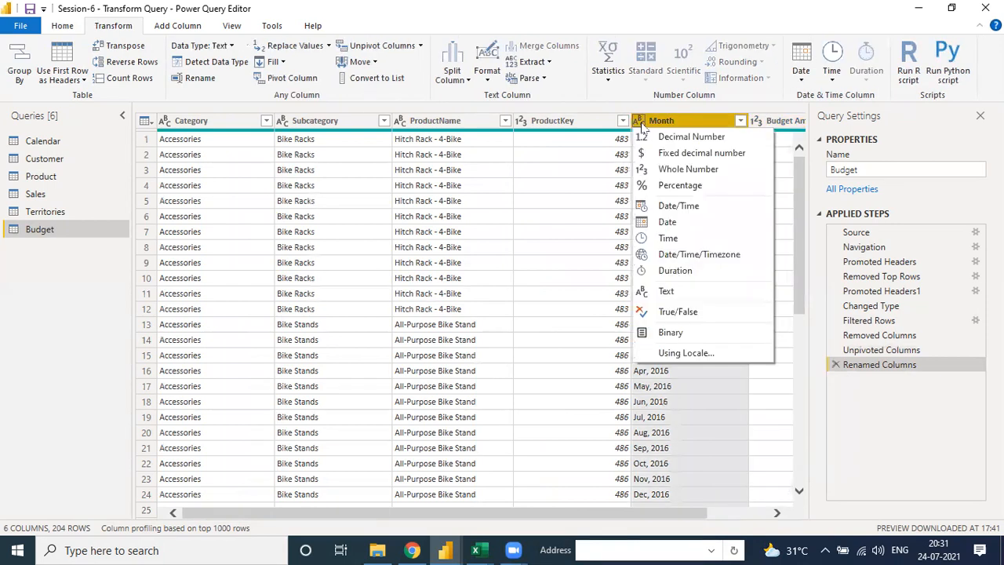
pyautogui.click(666, 223)
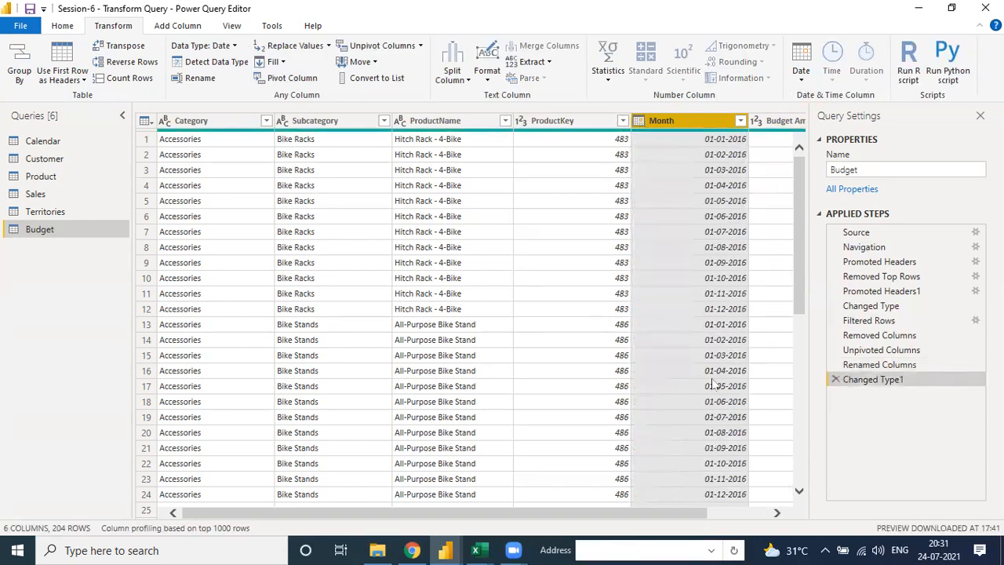
pyautogui.scroll(-8, 715, 431)
pyautogui.scroll(9, 715, 431)
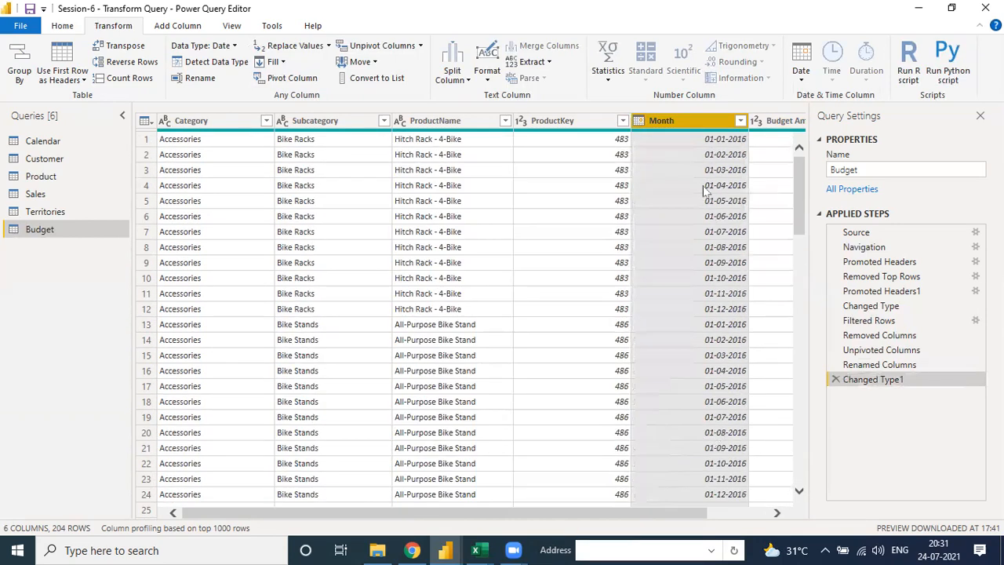
# Step: Change the data type of the Budget Amount column to Fixed decimal number
pyautogui.click(757, 122)
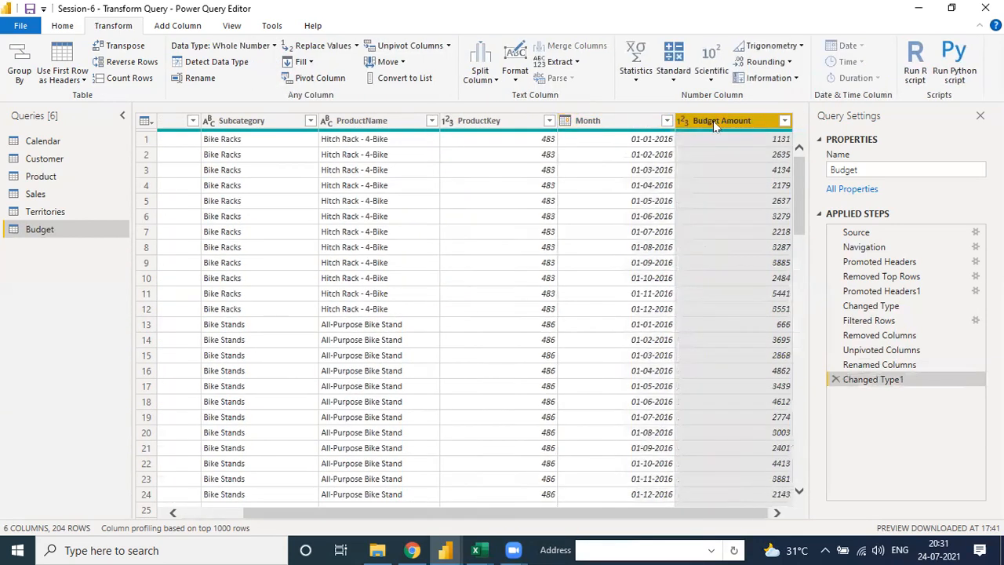
pyautogui.click(683, 122)
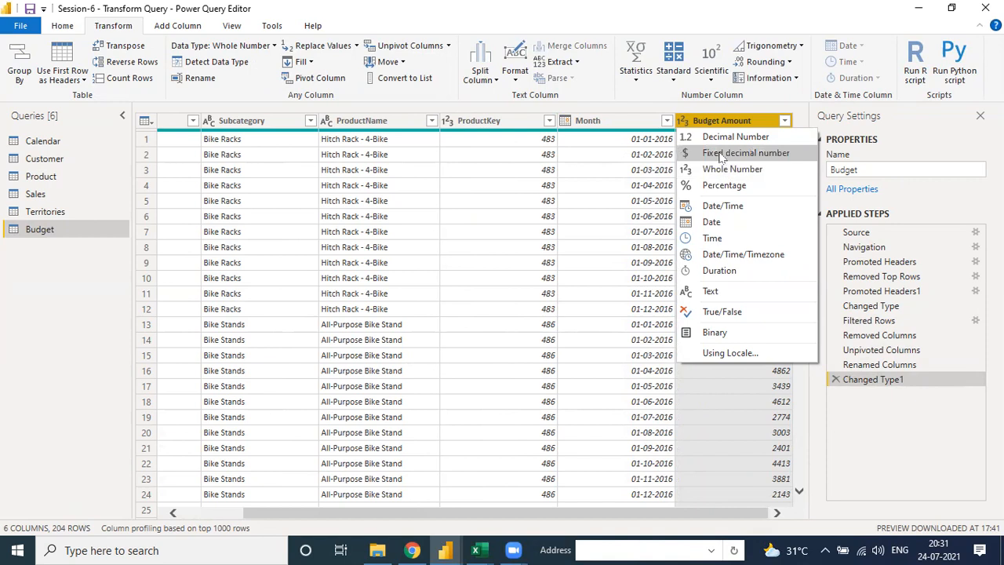
pyautogui.click(721, 154)
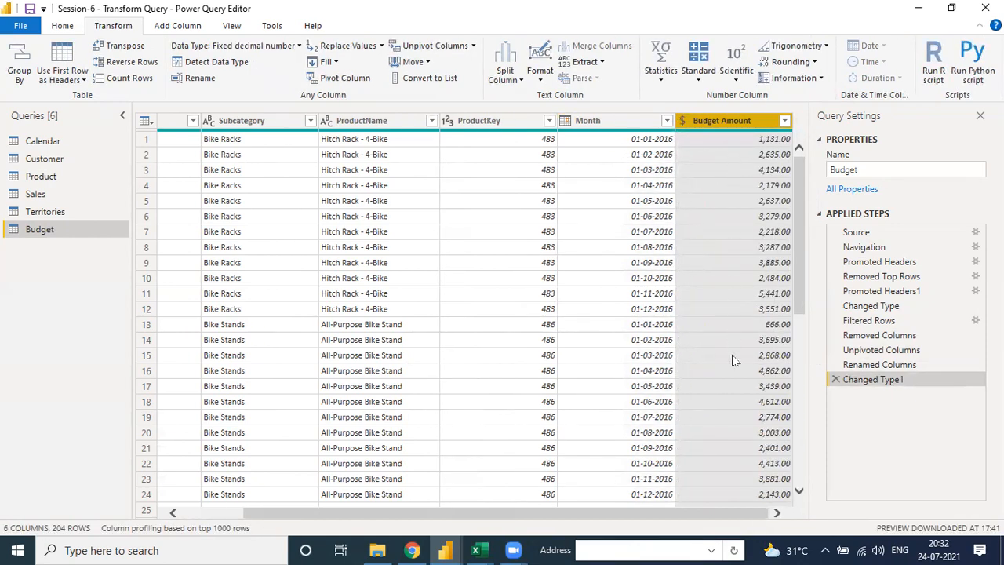
pyautogui.scroll(-9, 734, 421)
pyautogui.scroll(9, 735, 420)
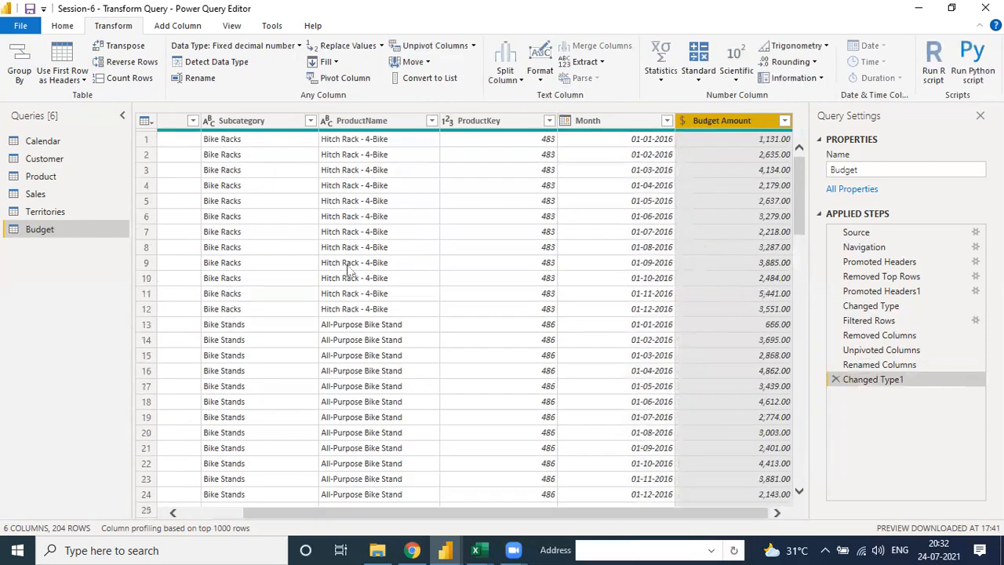
pyautogui.click(202, 512)
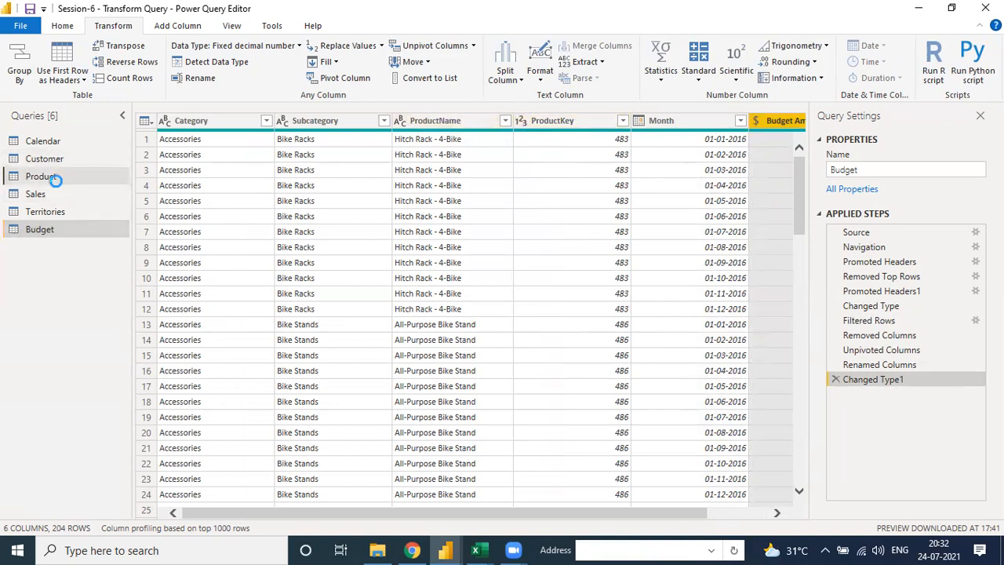
# Step: Compare the ProductKey types in the Product and Budget queries, and set Product's ProductKey column to Whole Number
pyautogui.click(89, 177)
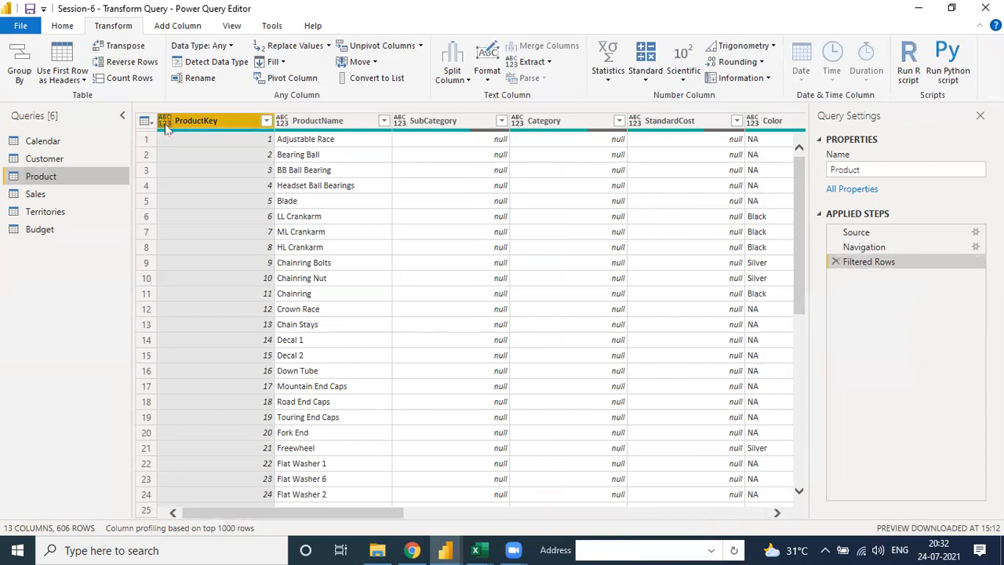
pyautogui.click(68, 227)
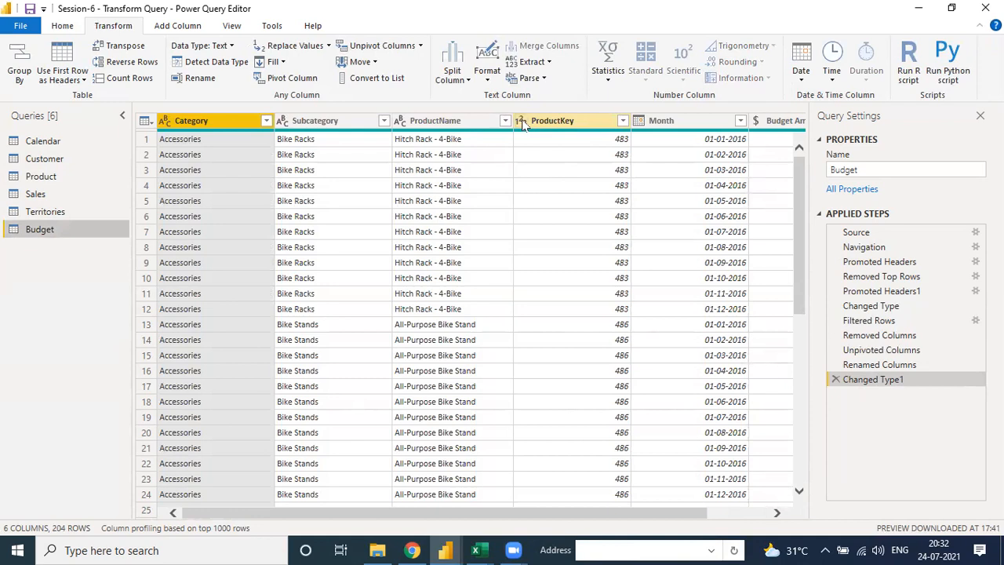
pyautogui.click(63, 177)
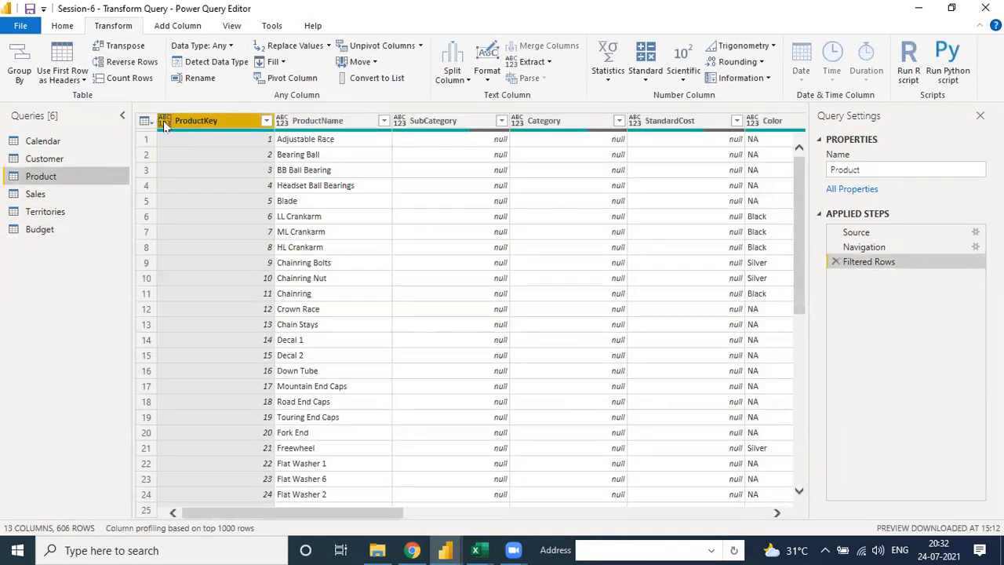
pyautogui.rightClick(164, 126)
pyautogui.click(206, 122)
pyautogui.click(165, 123)
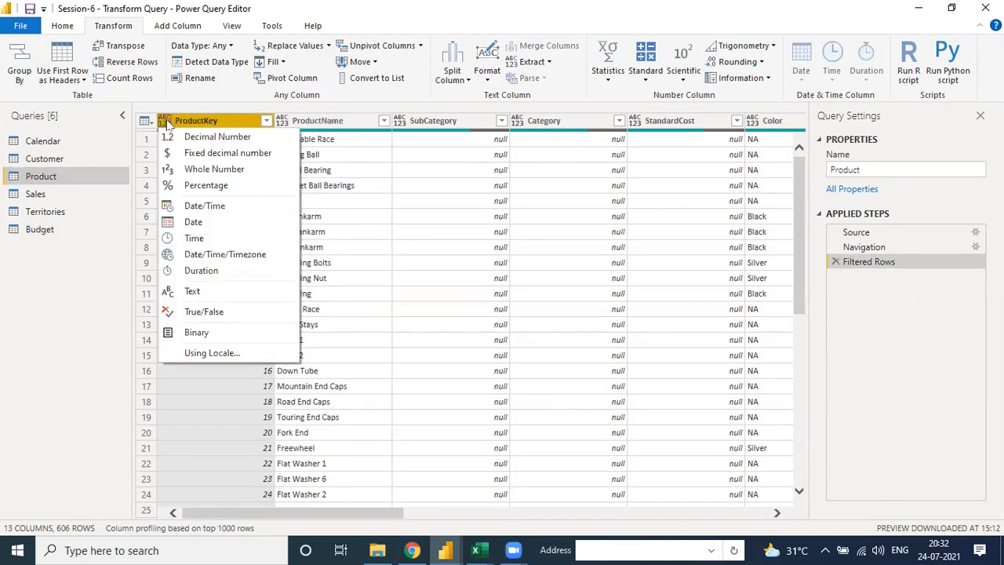
pyautogui.click(202, 169)
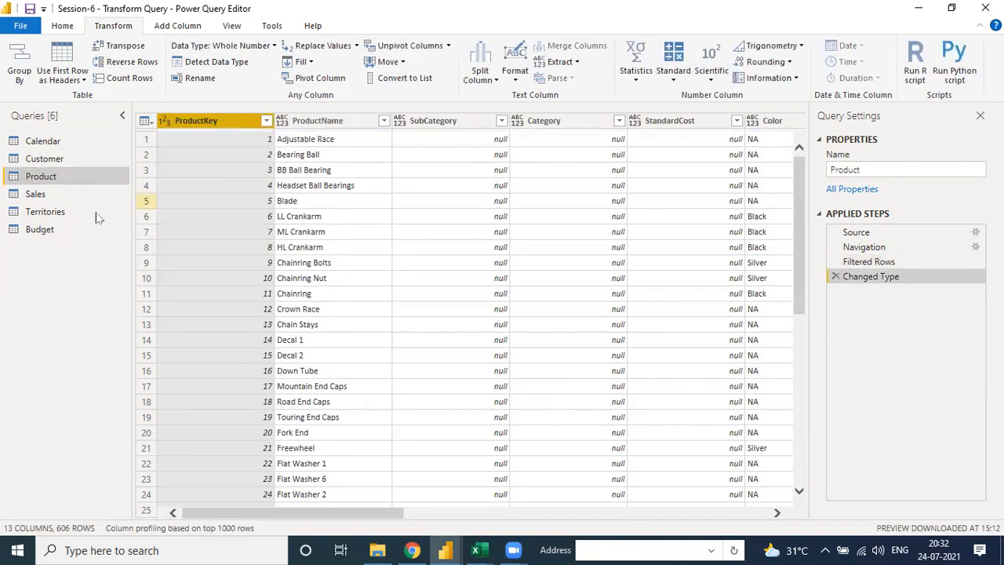
# Step: Set the Budget query's ProductKey column to Whole Number and compare it with the ProductKey column in Product
pyautogui.click(54, 229)
pyautogui.click(521, 123)
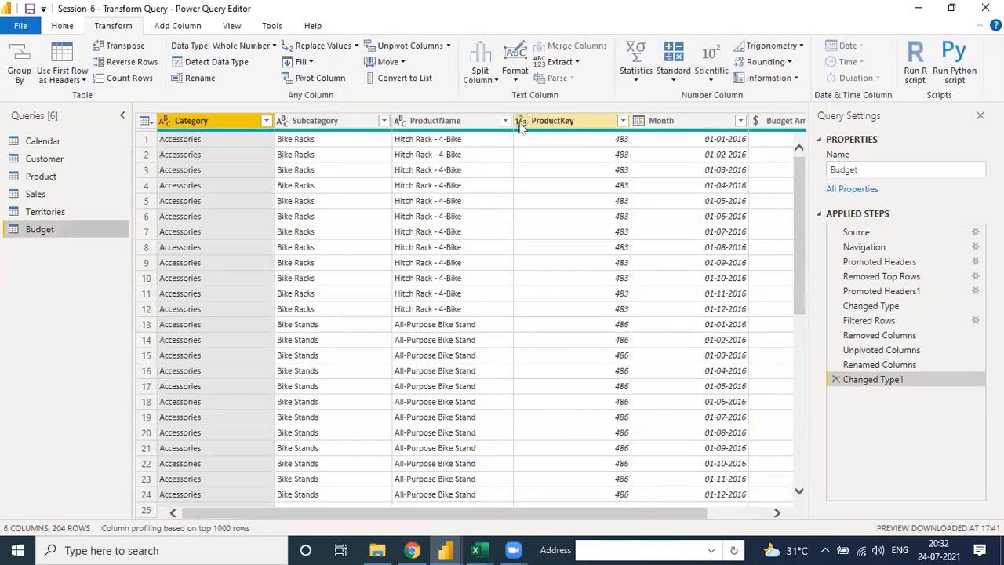
pyautogui.click(556, 172)
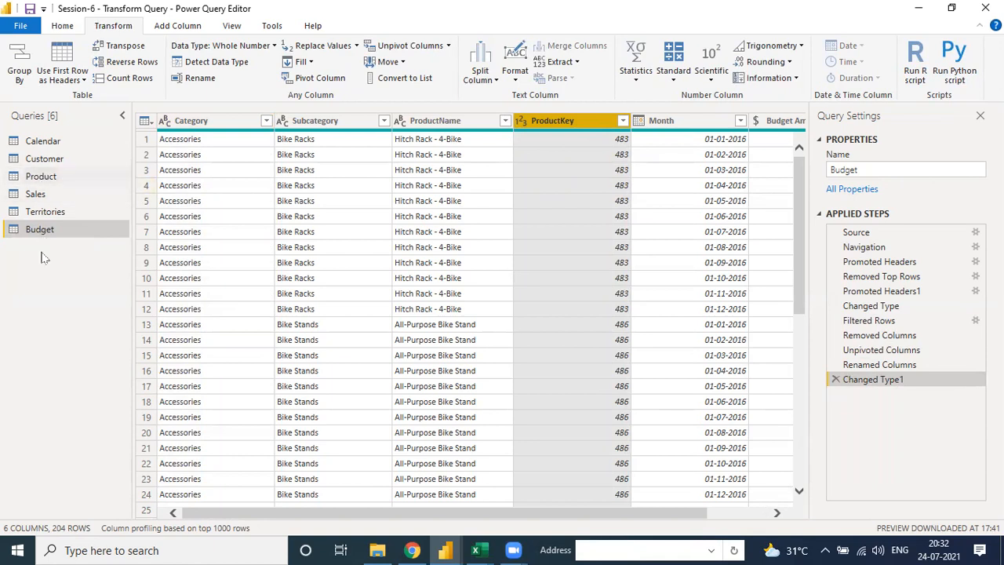
pyautogui.click(81, 175)
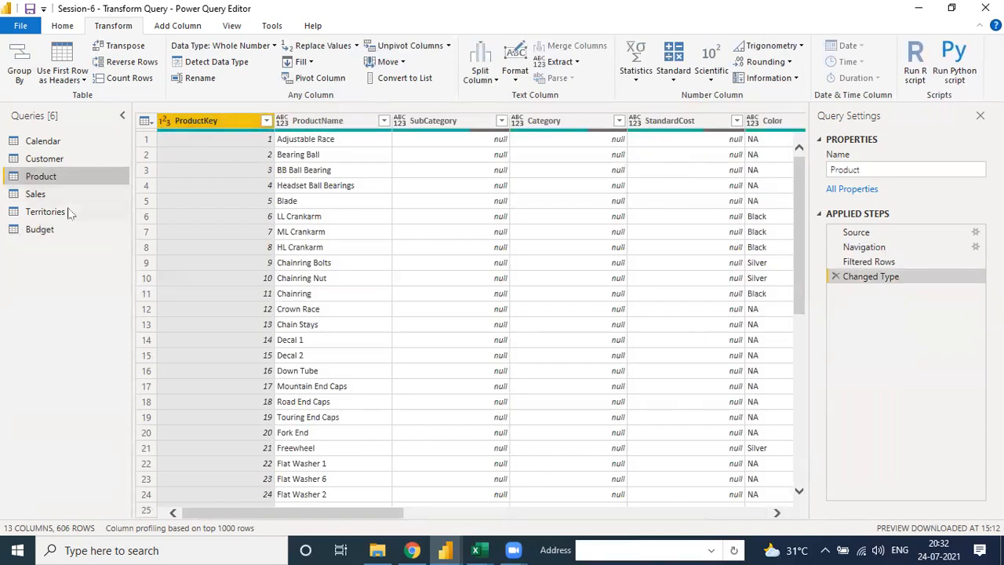
pyautogui.click(69, 228)
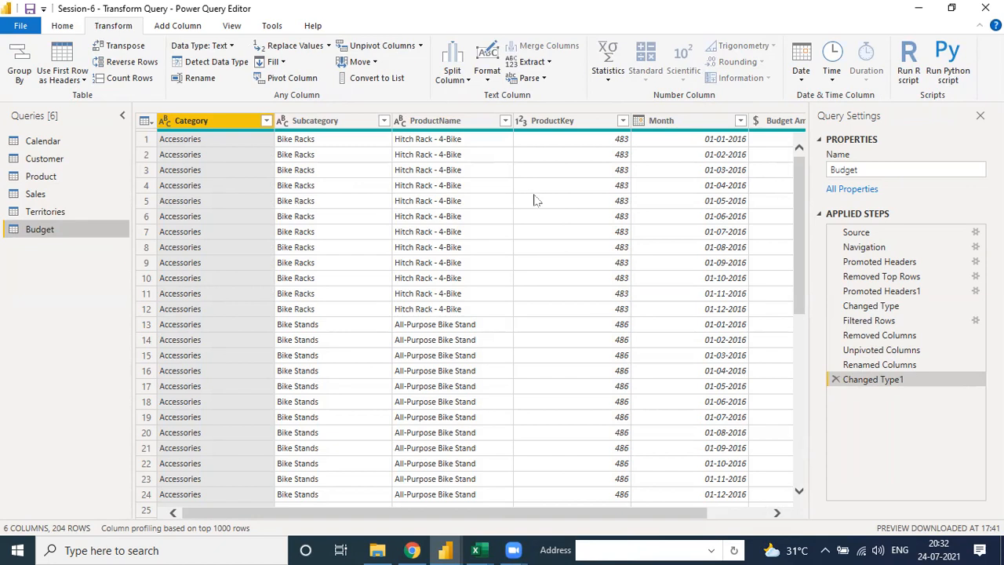
# Step: Review the Budget query's applied steps one by one, from Source through Changed Type1
pyautogui.scroll(-3, 482, 329)
pyautogui.scroll(3, 477, 314)
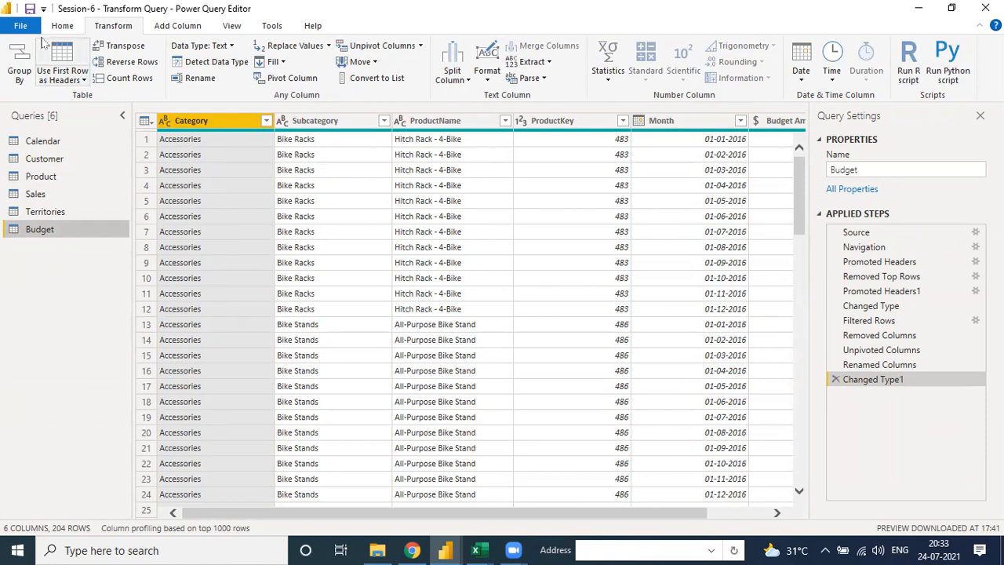
pyautogui.click(63, 26)
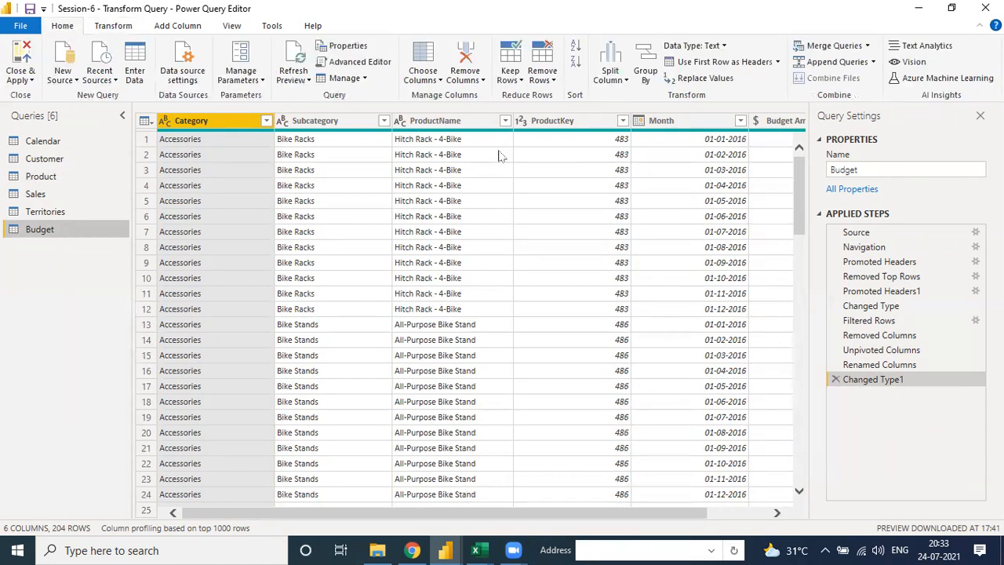
pyautogui.scroll(-20, 646, 392)
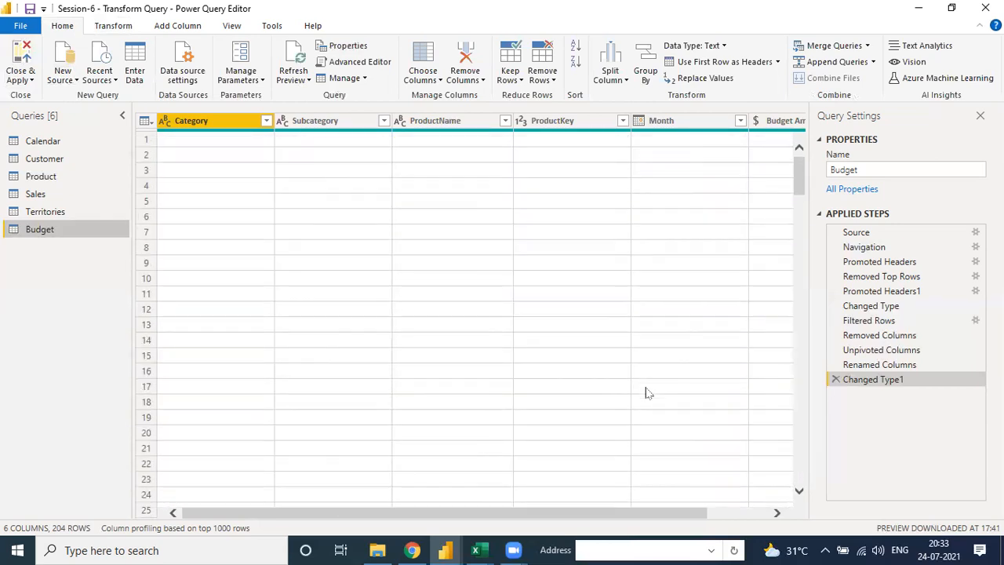
pyautogui.click(863, 234)
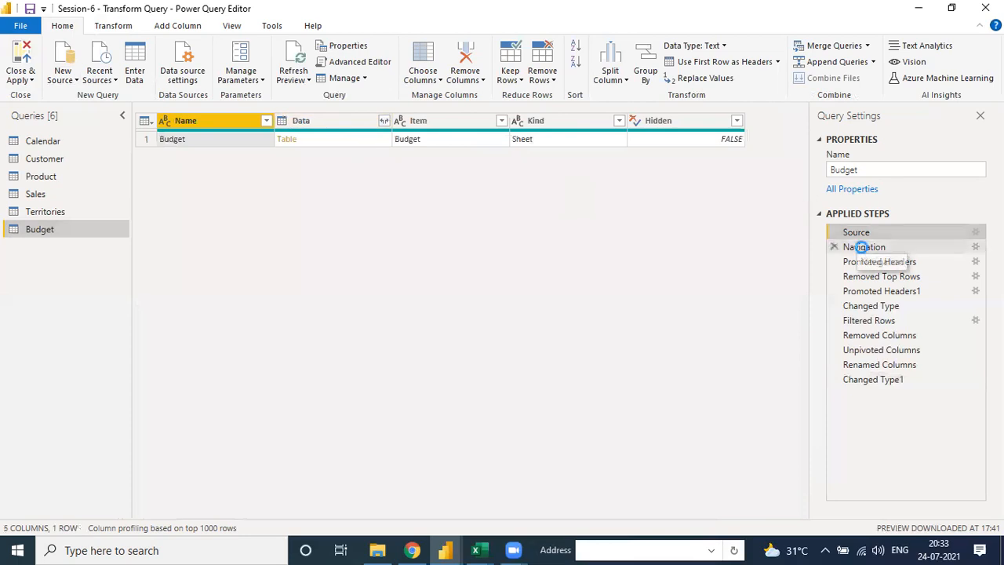
pyautogui.click(861, 247)
pyautogui.click(862, 262)
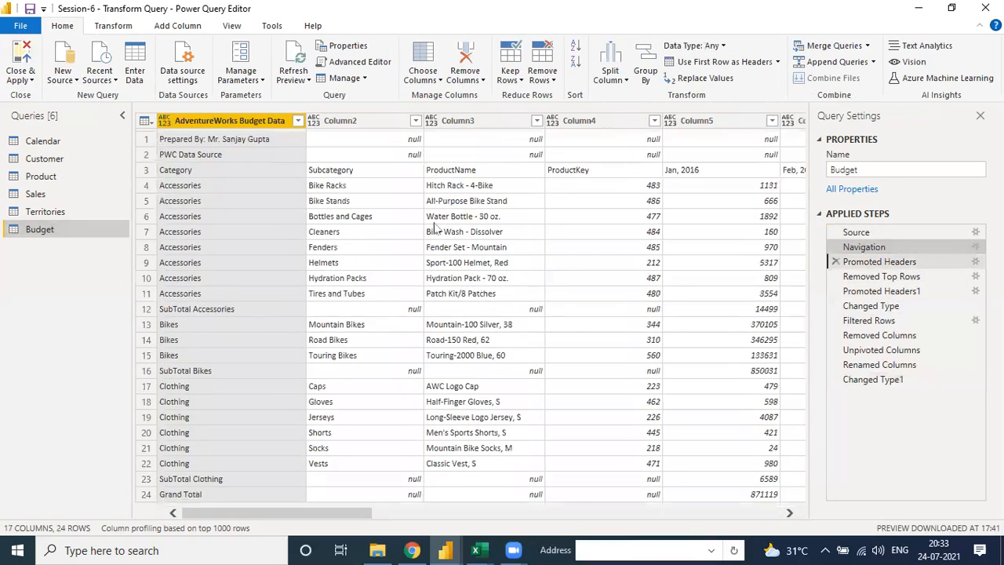
pyautogui.click(863, 276)
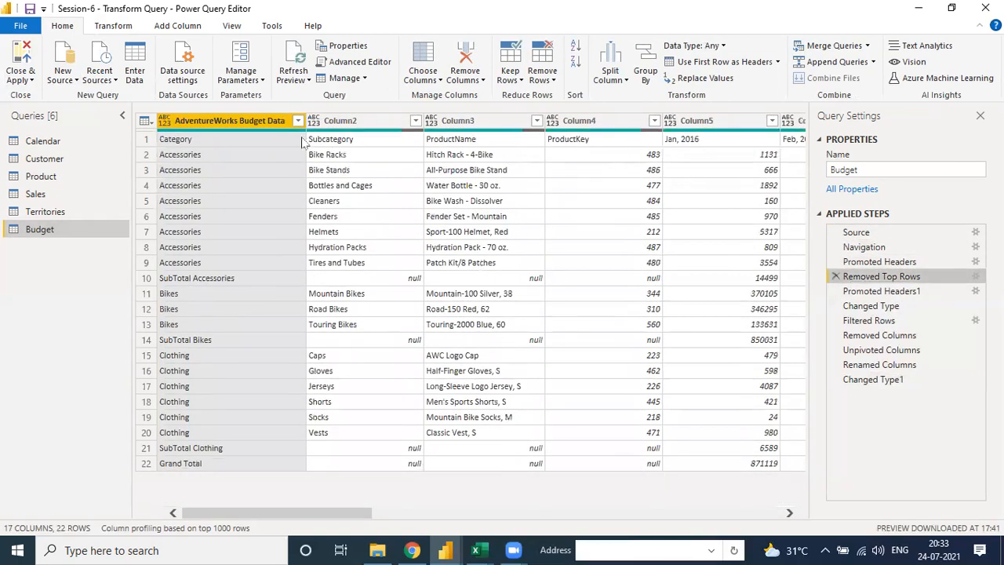
pyautogui.click(862, 291)
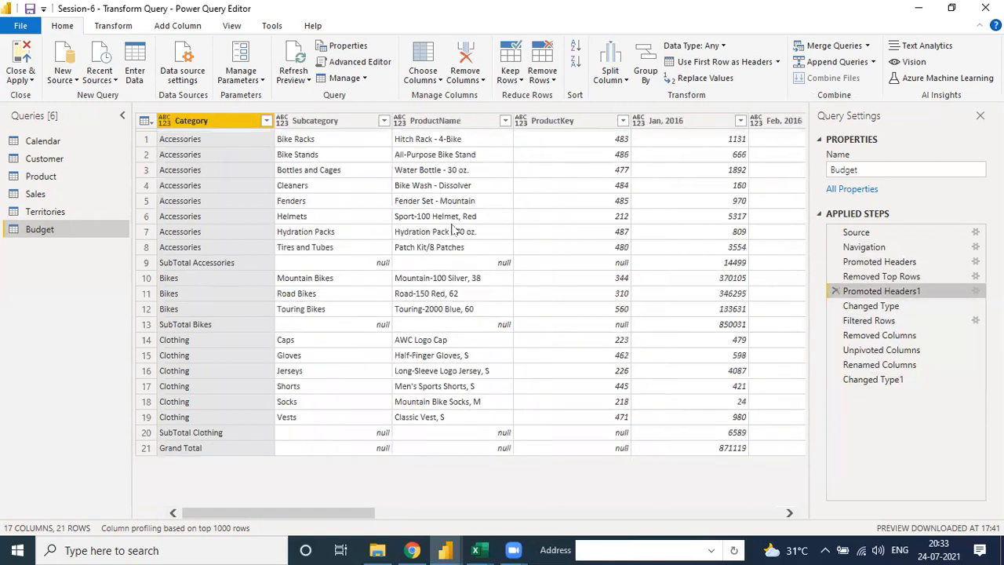
pyautogui.click(870, 306)
pyautogui.click(854, 320)
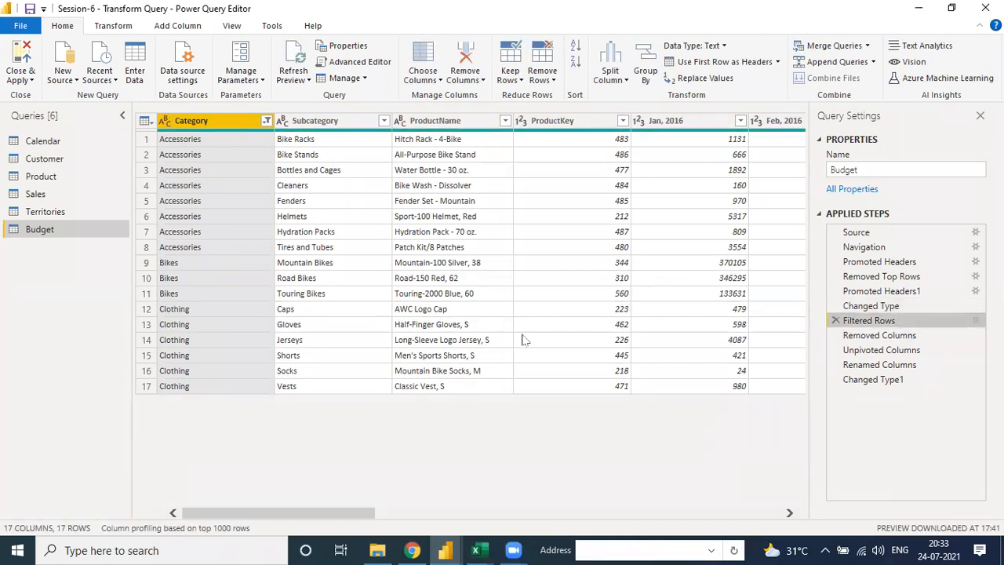
pyautogui.click(848, 335)
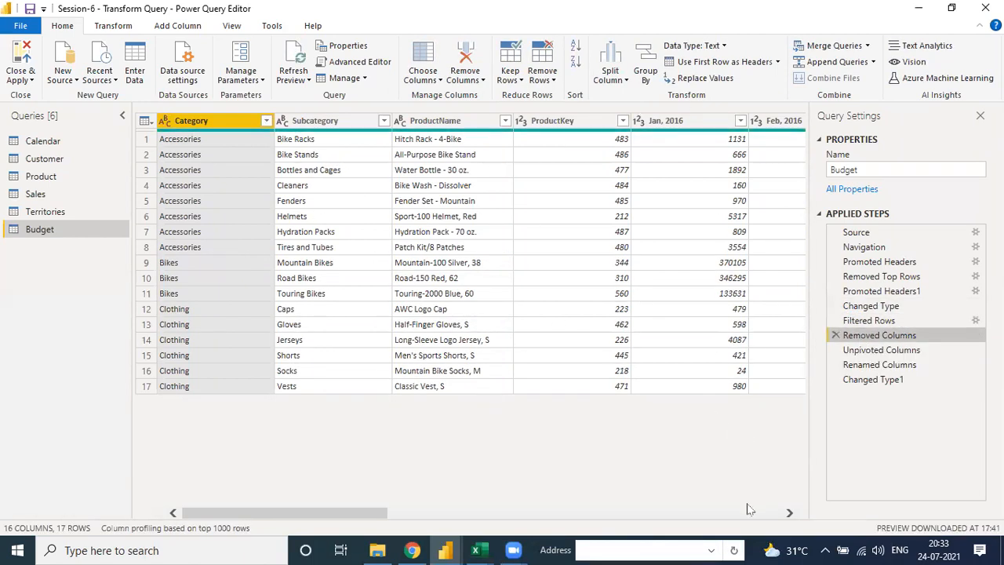
pyautogui.click(846, 350)
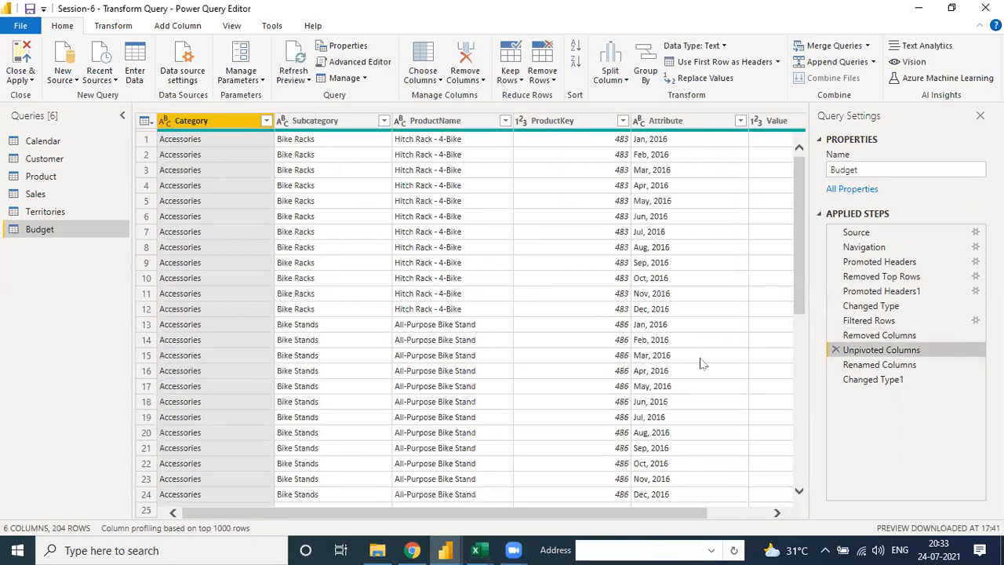
pyautogui.click(849, 365)
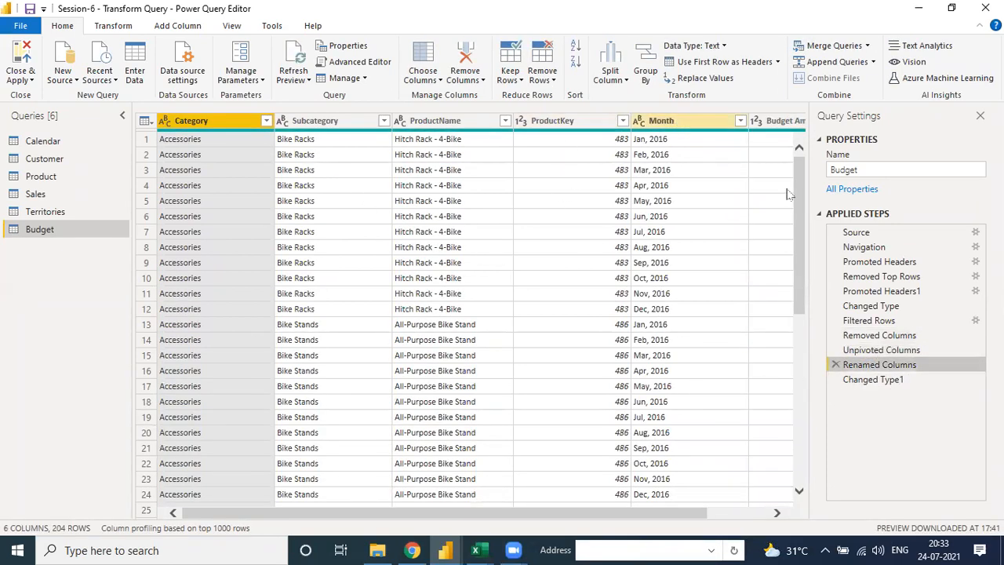
pyautogui.click(876, 381)
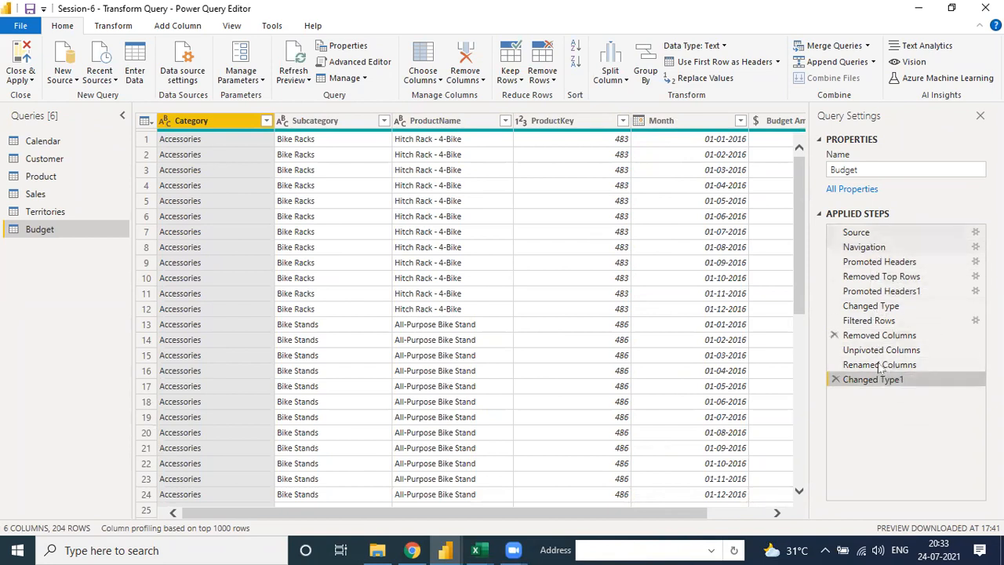
# Step: Close the query editor and apply the changes to the model, and expand the Budget table's field list
pyautogui.click(24, 76)
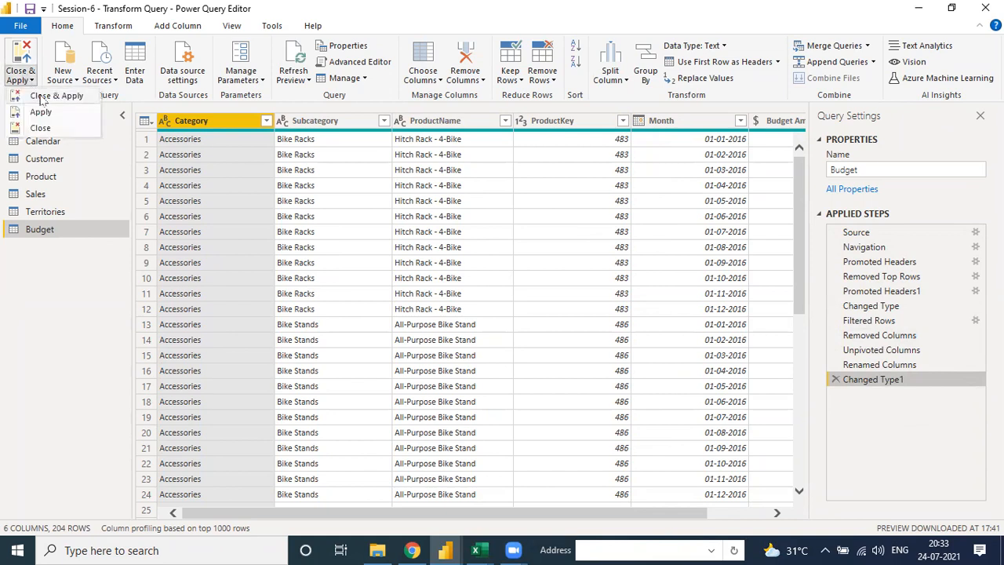
pyautogui.click(42, 98)
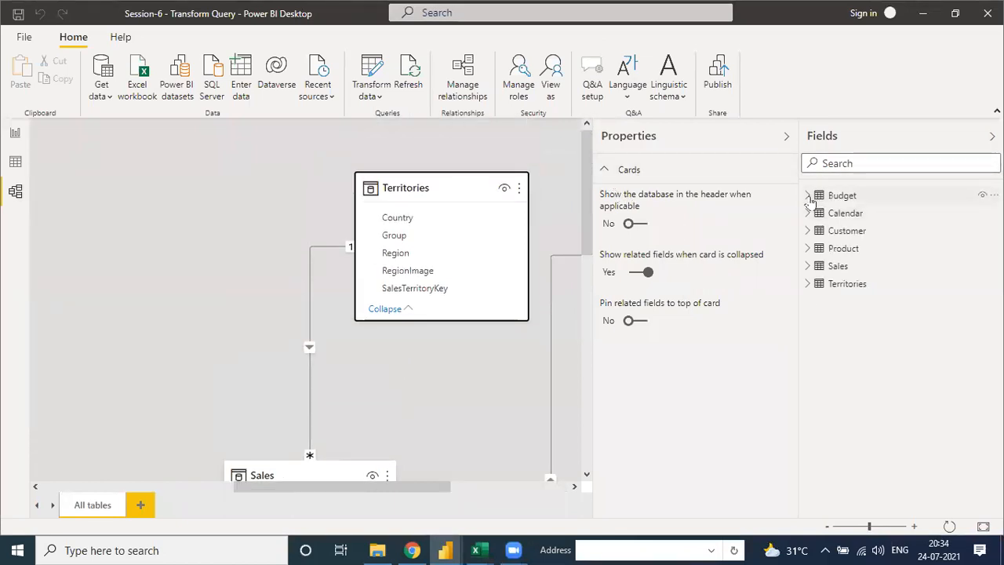
pyautogui.click(811, 196)
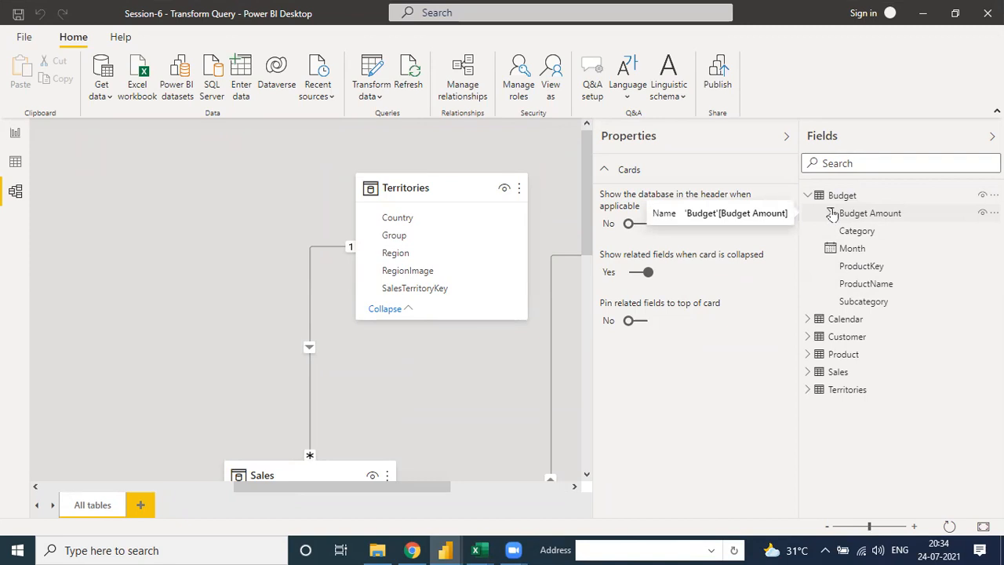
# Step: Save the report as Session-6 - Transform Query in the Session - 6 folder, replacing the existing file
pyautogui.click(24, 37)
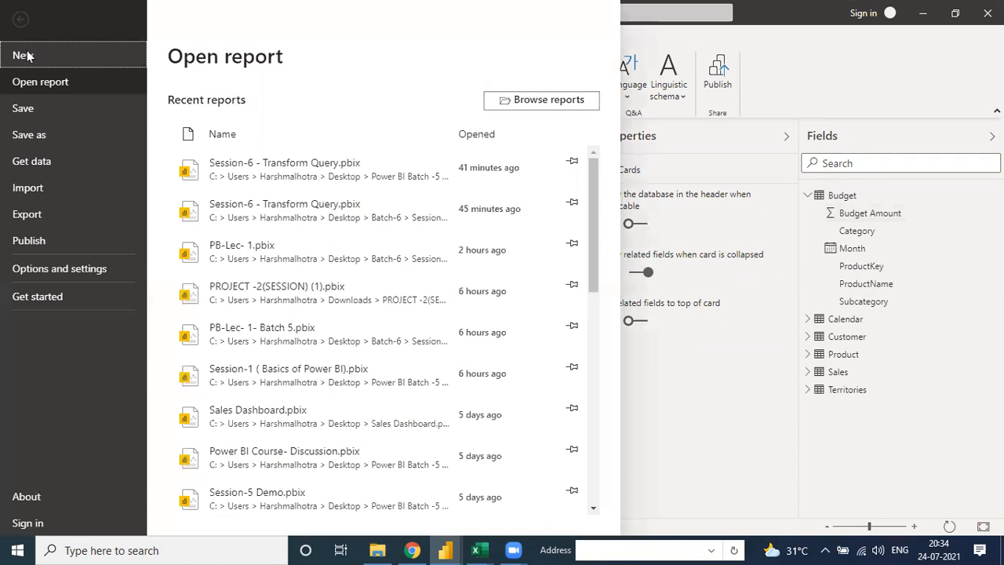
pyautogui.click(31, 134)
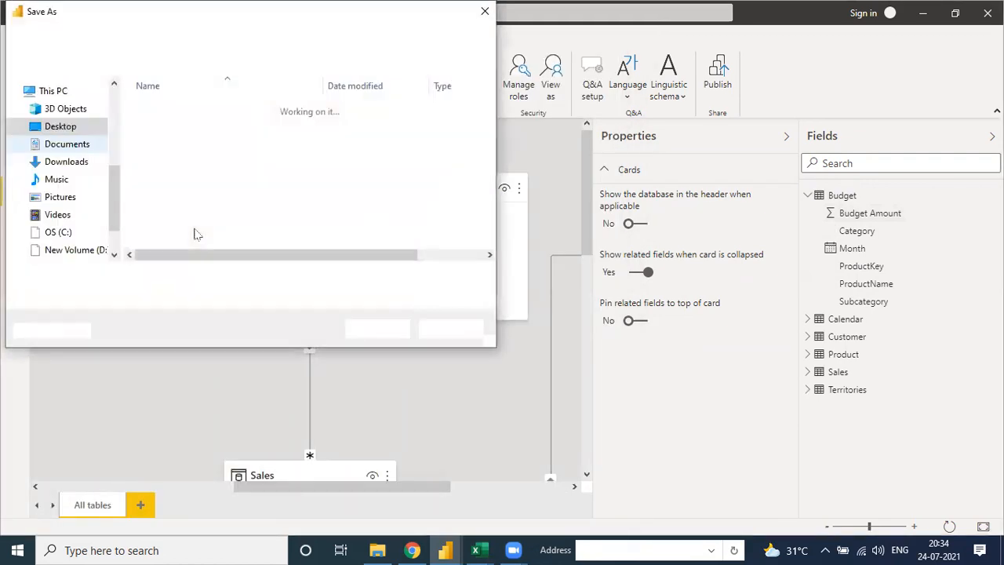
pyautogui.click(148, 107)
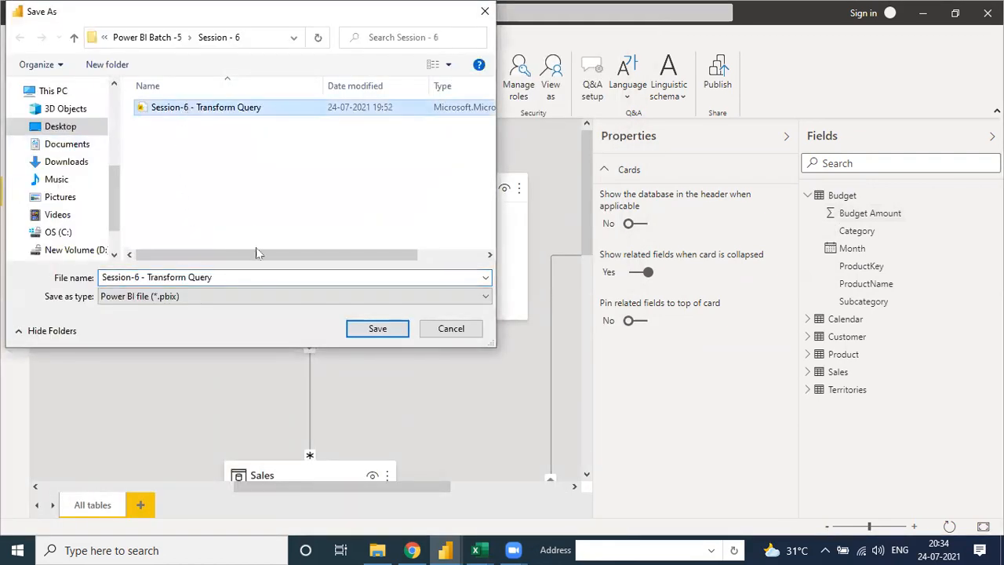
pyautogui.click(359, 328)
pyautogui.click(536, 275)
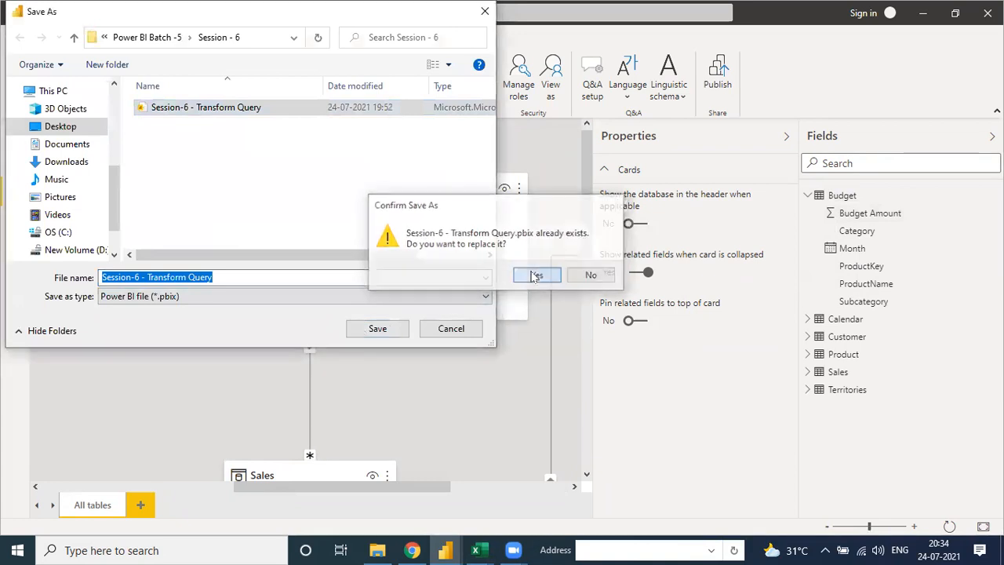
# Step: Check the saved report in the Session - 6 folder and view the AdventureWorks_Database workbook, and return to Power BI Desktop
pyautogui.click(377, 549)
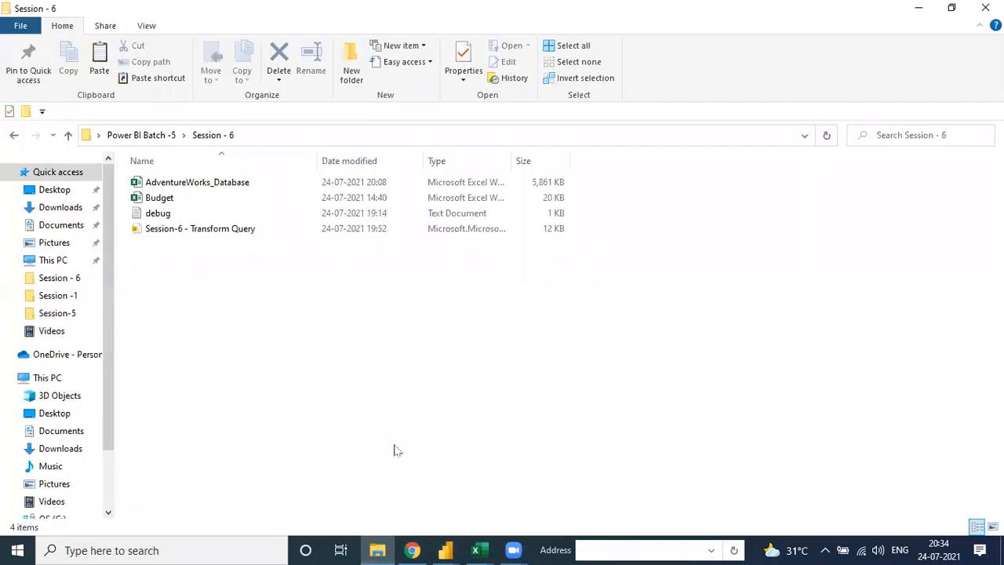
pyautogui.hotkey('alt', 'Tab')
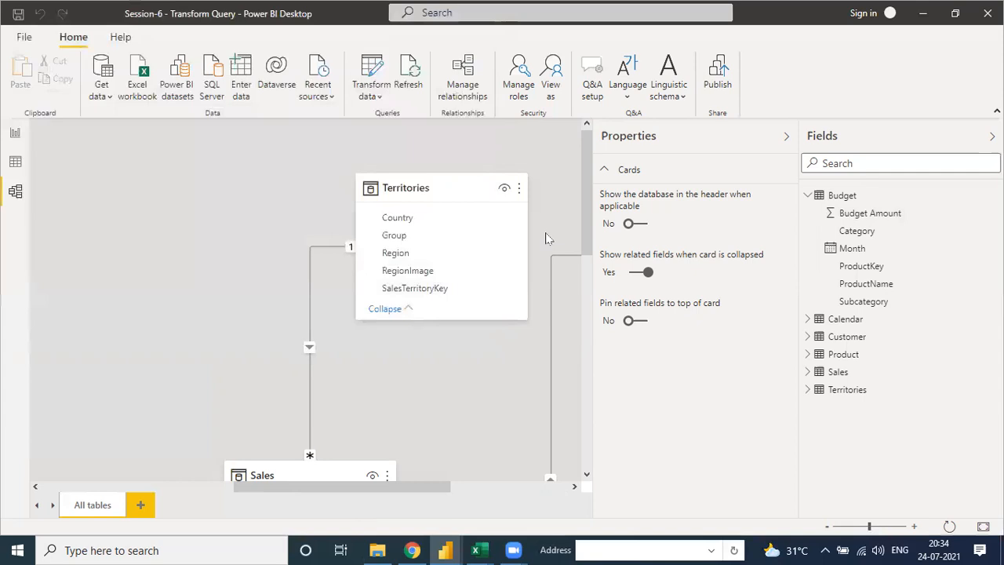
pyautogui.hotkey('alt', 'Tab')
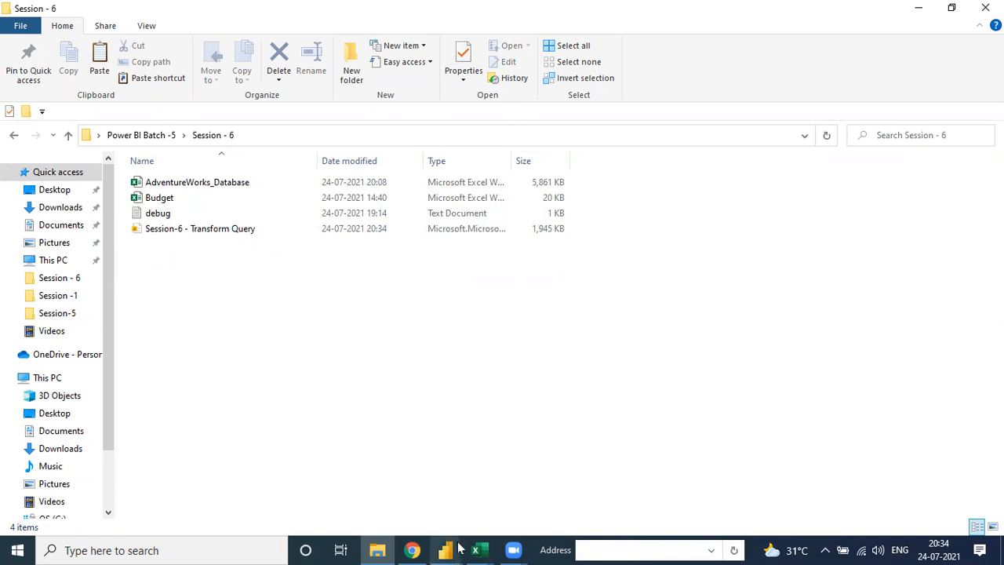
pyautogui.moveTo(475, 550)
pyautogui.click(522, 496)
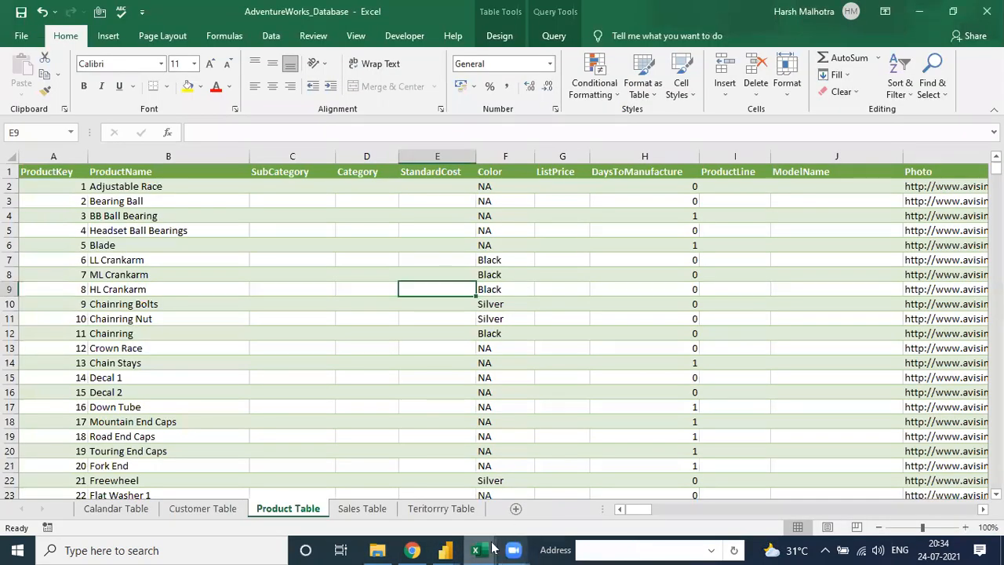
pyautogui.moveTo(515, 546)
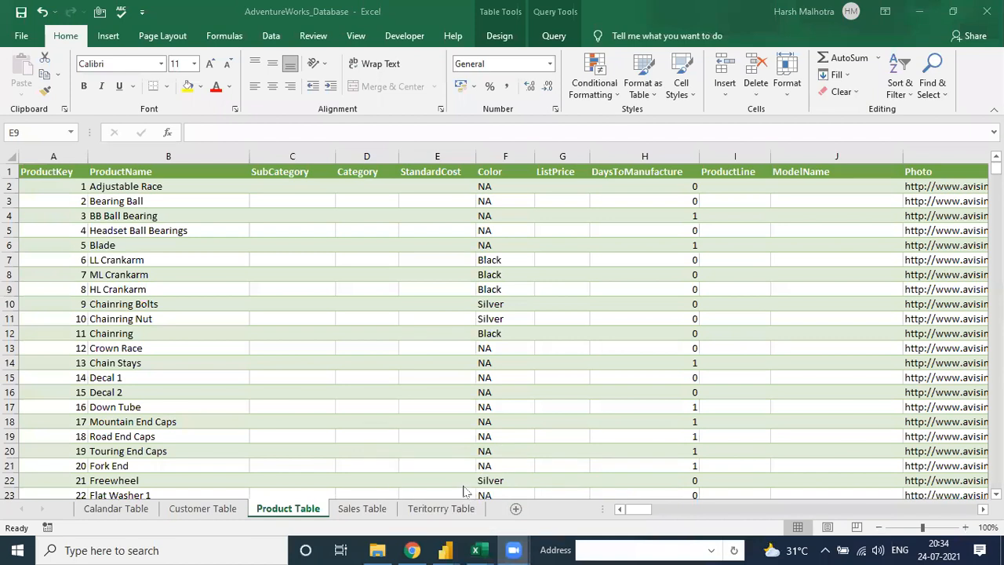
pyautogui.moveTo(447, 549)
pyautogui.click(499, 483)
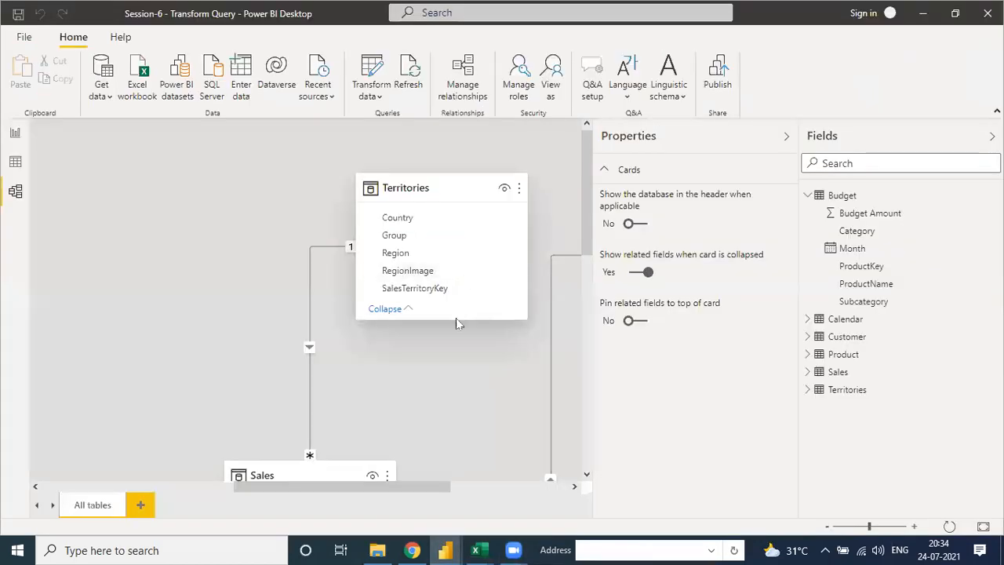
# Step: Collapse the Properties pane in the model view and move the Territories table farther away from the Budget table
pyautogui.click(786, 136)
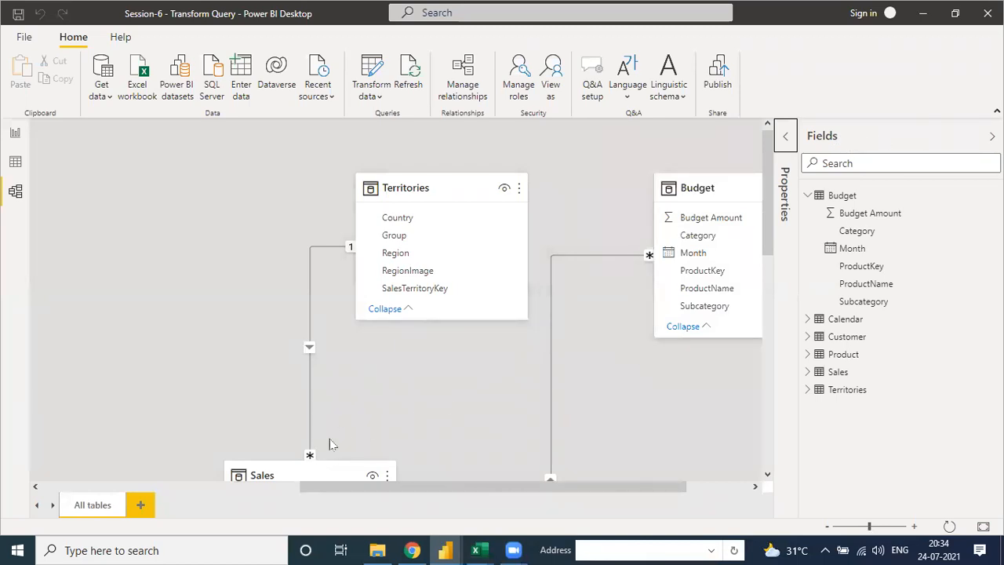
pyautogui.click(15, 192)
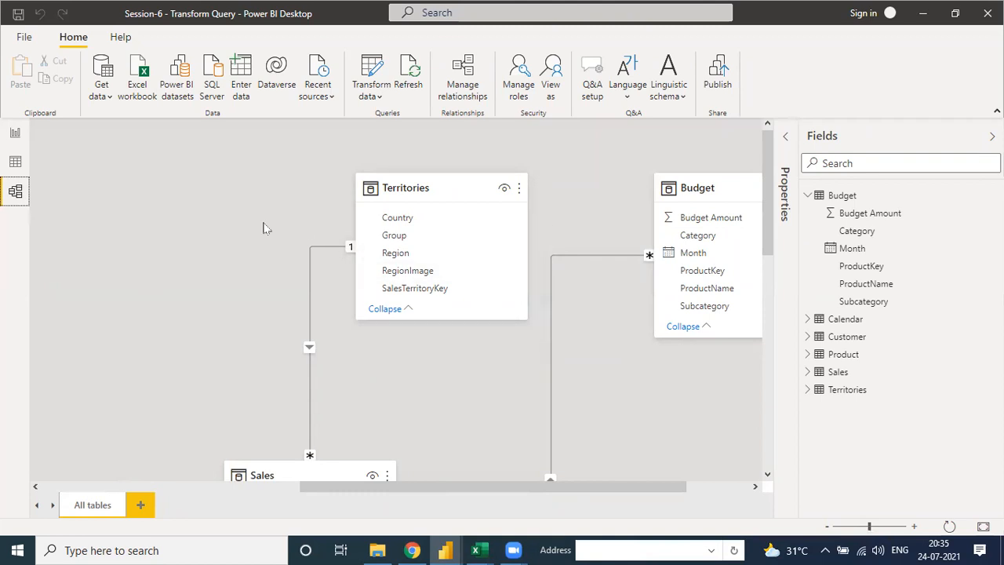
pyautogui.moveTo(410, 176); pyautogui.dragTo(198, 139)
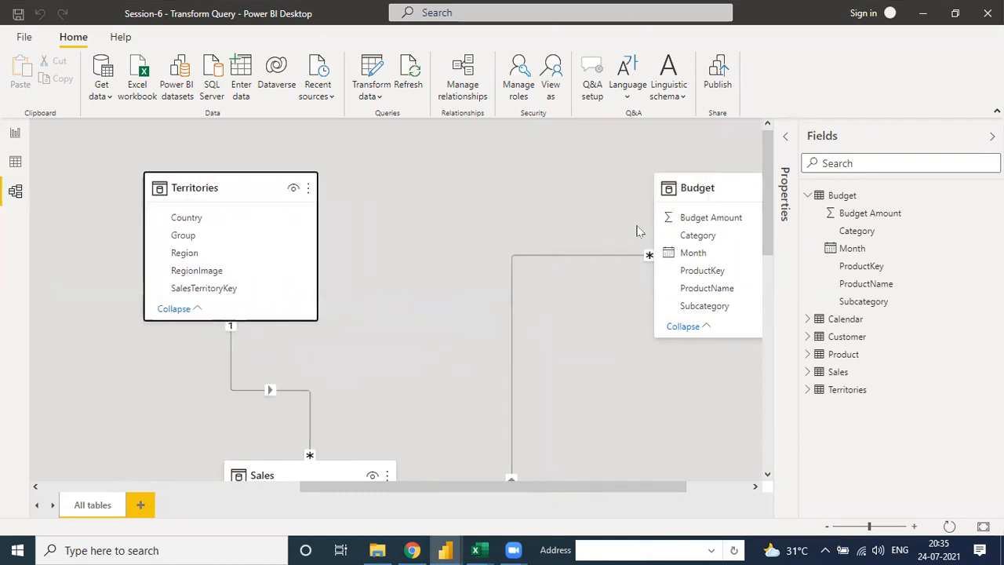
pyautogui.click(855, 526)
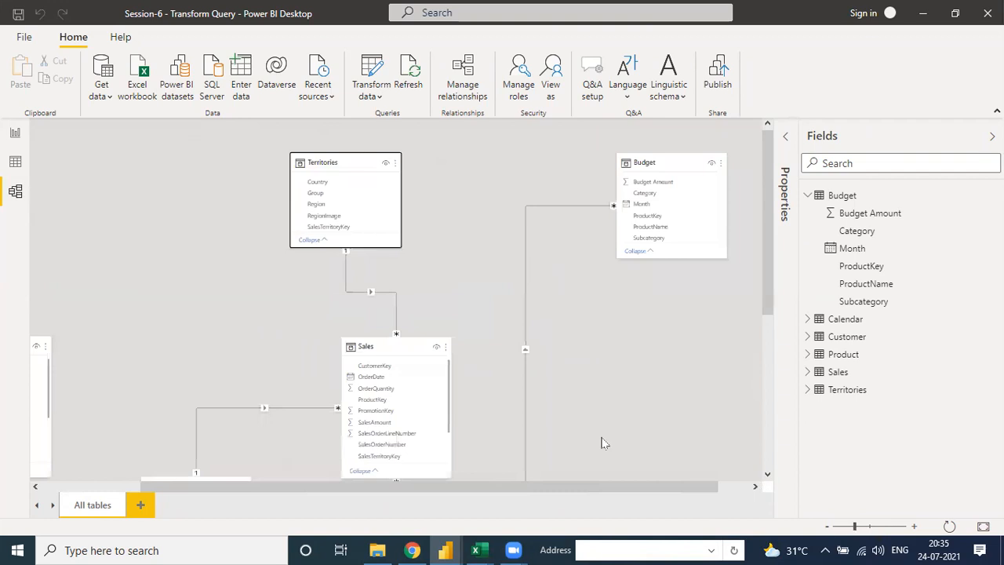
pyautogui.click(844, 526)
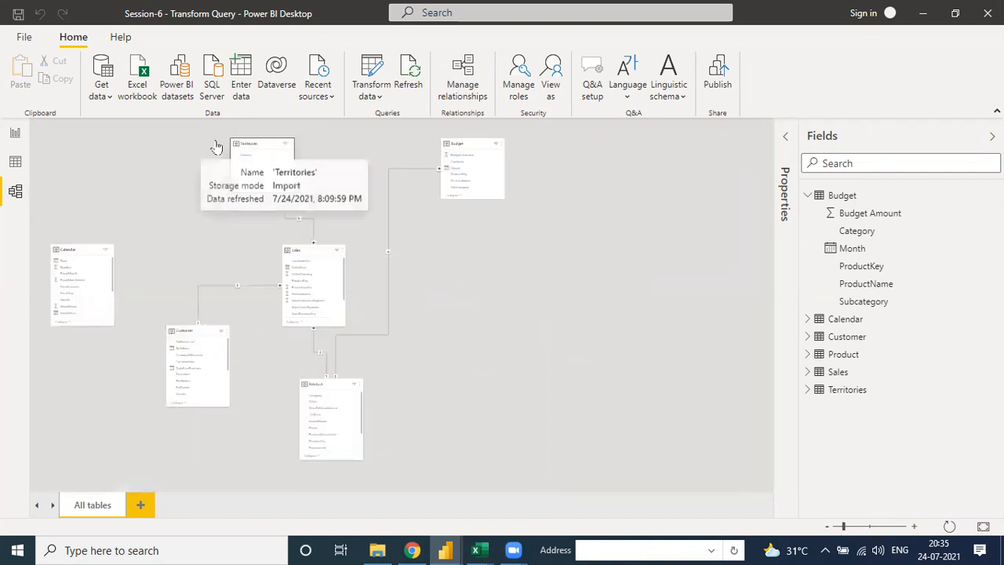
# Step: Place Budget beside Territories in the diagram's top row, and regroup the Sales, Customer and Product tables around them
pyautogui.moveTo(216, 148); pyautogui.dragTo(207, 148)
pyautogui.moveTo(465, 152); pyautogui.dragTo(315, 143)
pyautogui.moveTo(327, 247); pyautogui.dragTo(510, 149)
pyautogui.moveTo(206, 331); pyautogui.dragTo(464, 279)
pyautogui.moveTo(310, 314); pyautogui.dragTo(309, 226)
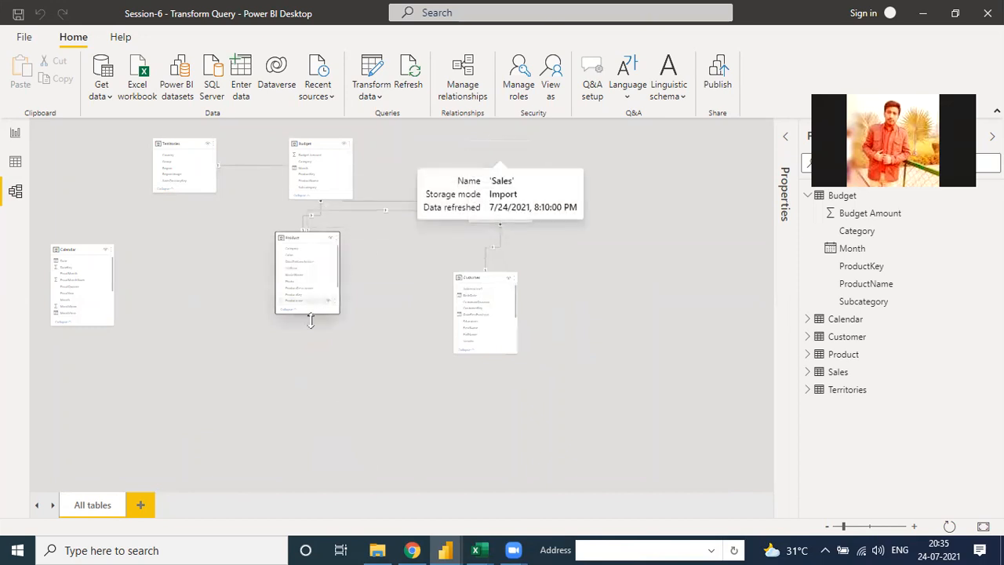
# Step: Move the Product table beside Budget in the diagram's top row, and lengthen the Sales table and place it below Budget
pyautogui.moveTo(494, 196); pyautogui.dragTo(318, 356)
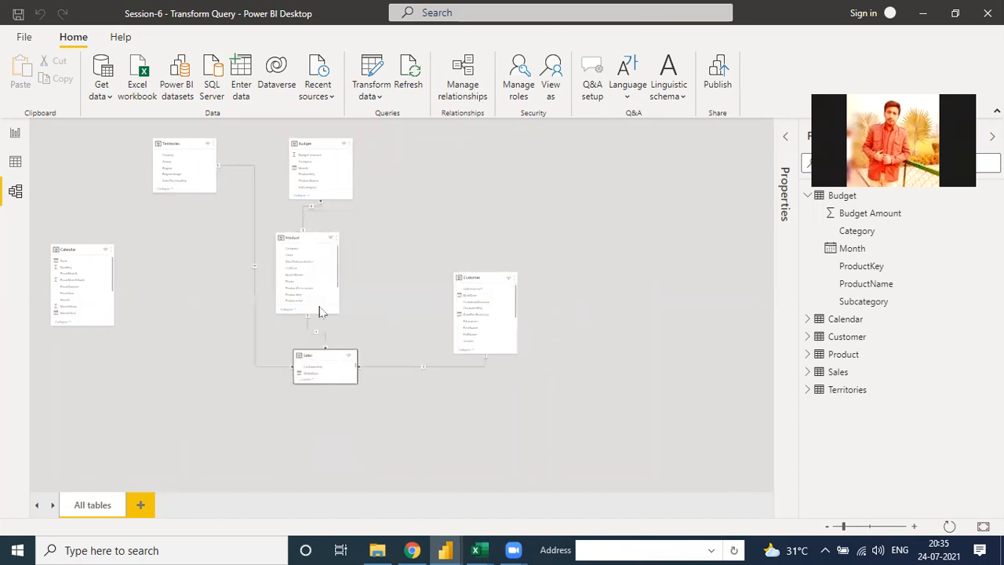
pyautogui.moveTo(316, 236); pyautogui.dragTo(461, 142)
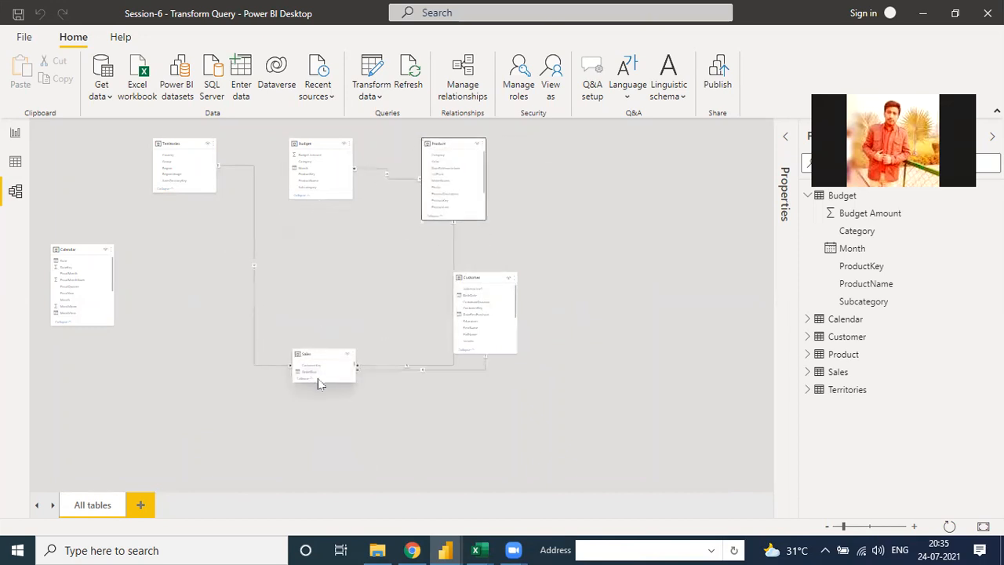
pyautogui.moveTo(322, 381); pyautogui.dragTo(321, 439)
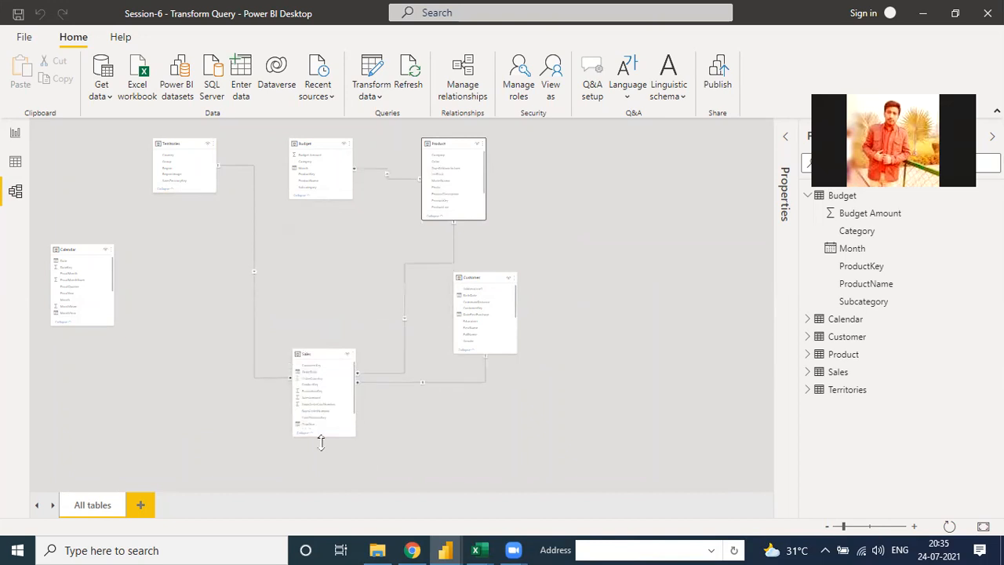
pyautogui.moveTo(320, 368); pyautogui.dragTo(308, 235)
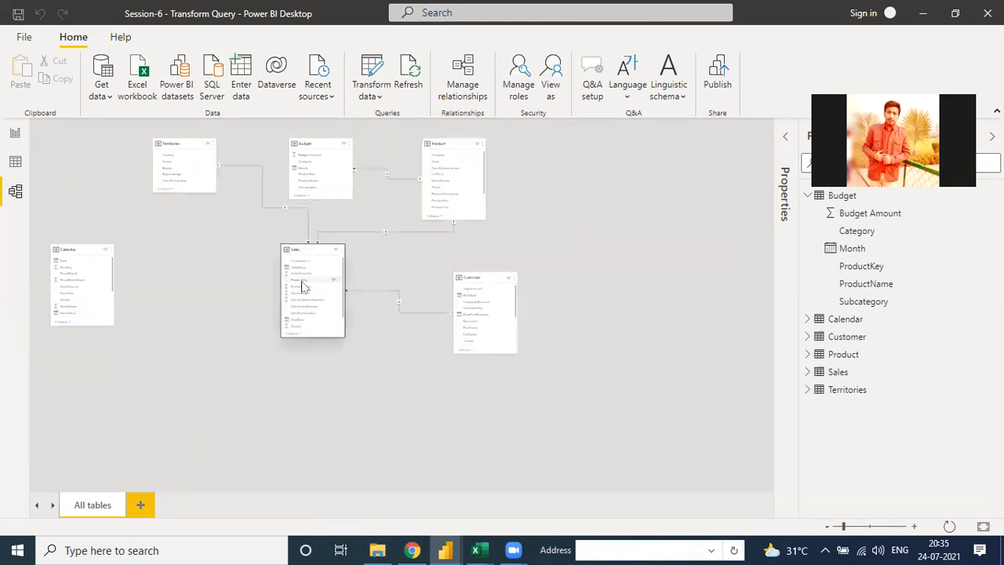
# Step: Place Calendar beside Territories in the diagram's top row, move Budget beside Sales, and lengthen the Budget and Sales tables
pyautogui.moveTo(77, 238); pyautogui.dragTo(105, 137)
pyautogui.moveTo(311, 143); pyautogui.dragTo(159, 259)
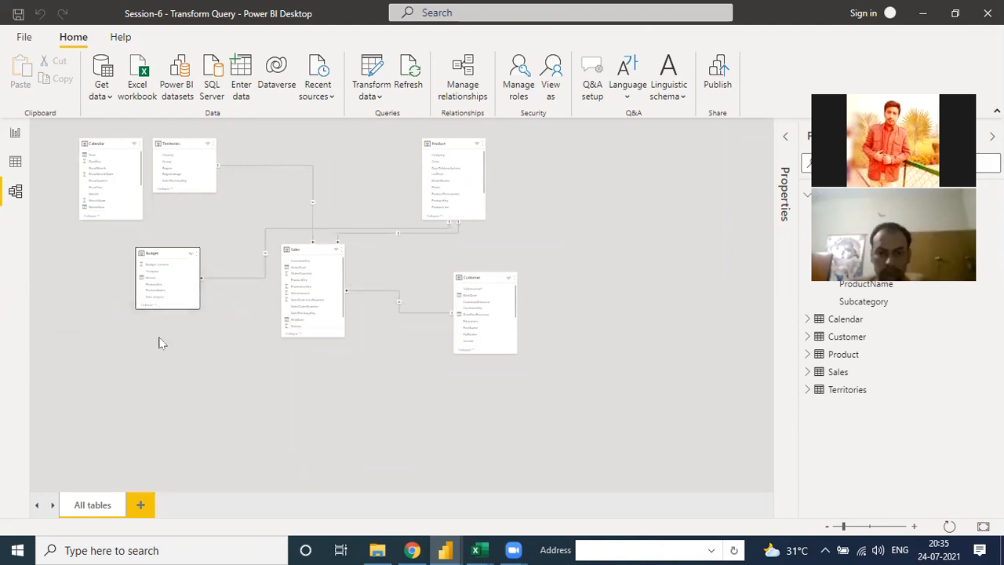
pyautogui.moveTo(164, 307); pyautogui.dragTo(164, 362)
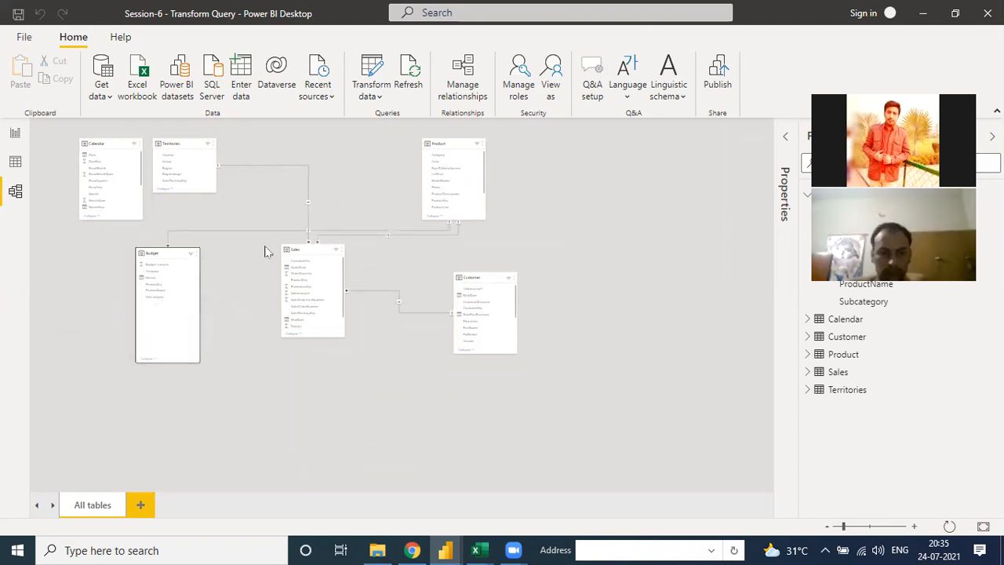
pyautogui.moveTo(313, 336); pyautogui.dragTo(314, 358)
# Step: Spread Calendar and Territories slightly apart in the top row, and place Budget and Sales side by side just below Territories
pyautogui.click(856, 527)
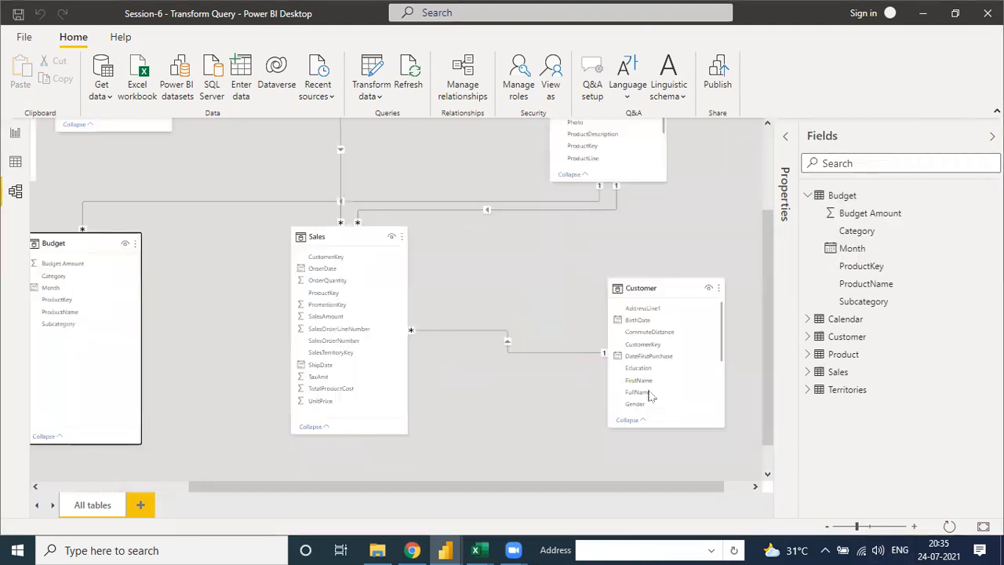
pyautogui.click(83, 487)
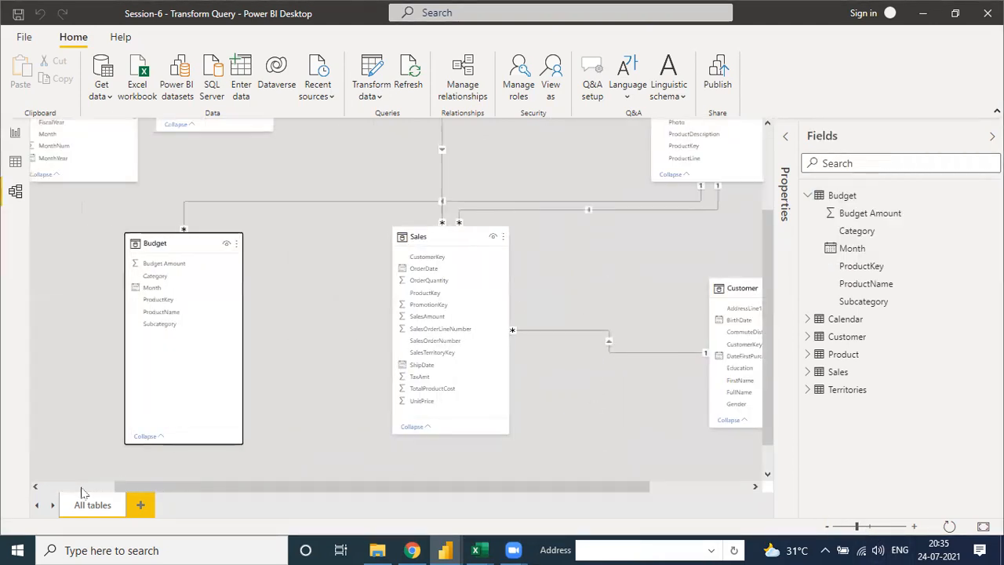
pyautogui.scroll(3, 452, 289)
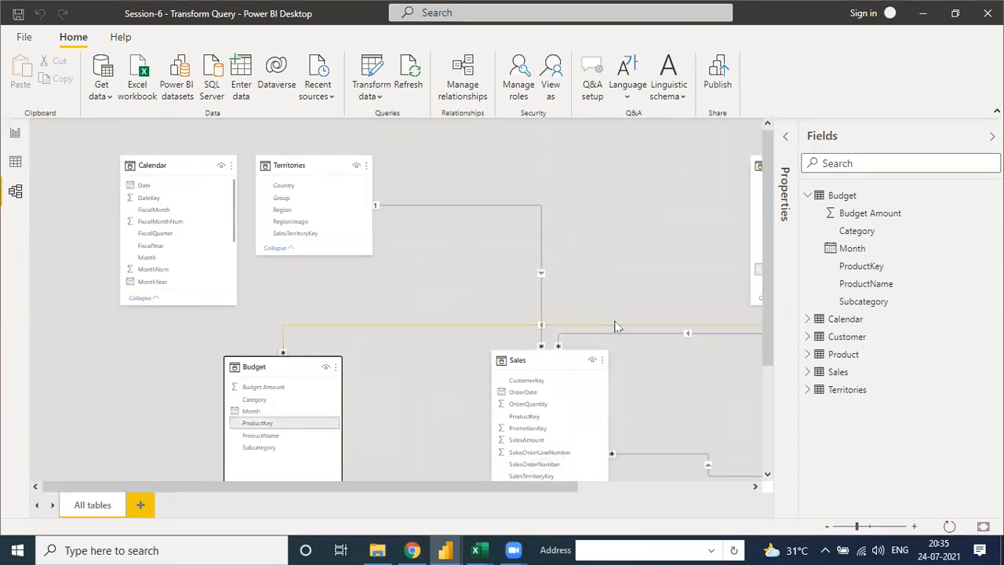
pyautogui.moveTo(164, 162); pyautogui.dragTo(99, 160)
pyautogui.moveTo(287, 161); pyautogui.dragTo(265, 162)
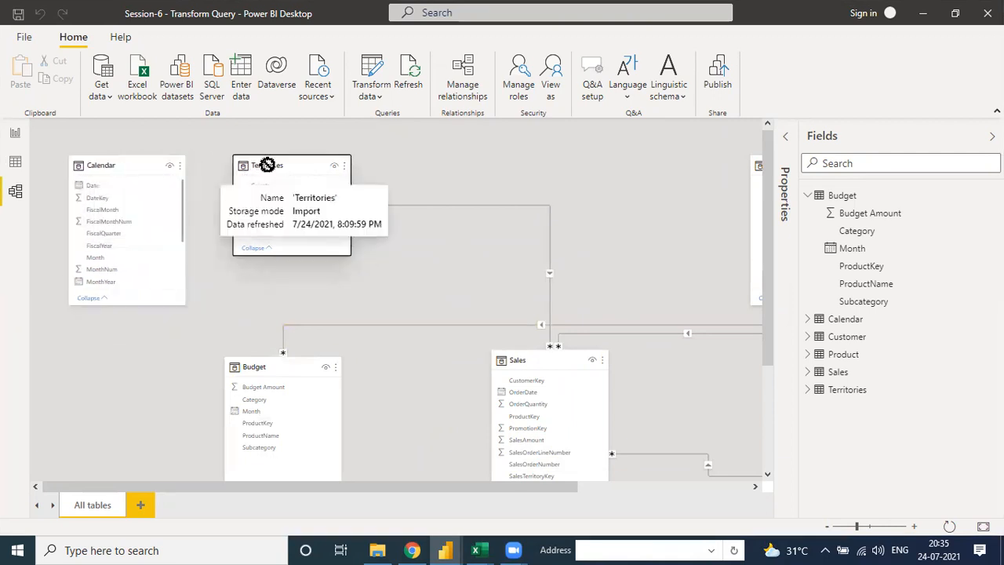
pyautogui.moveTo(525, 360); pyautogui.dragTo(410, 363)
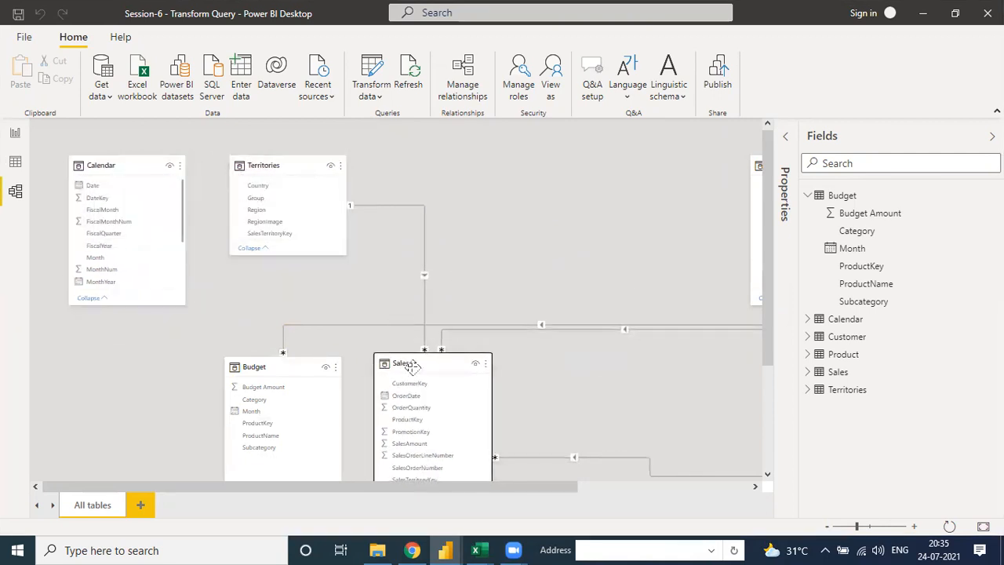
pyautogui.moveTo(277, 361); pyautogui.dragTo(261, 293)
pyautogui.moveTo(413, 362); pyautogui.dragTo(378, 288)
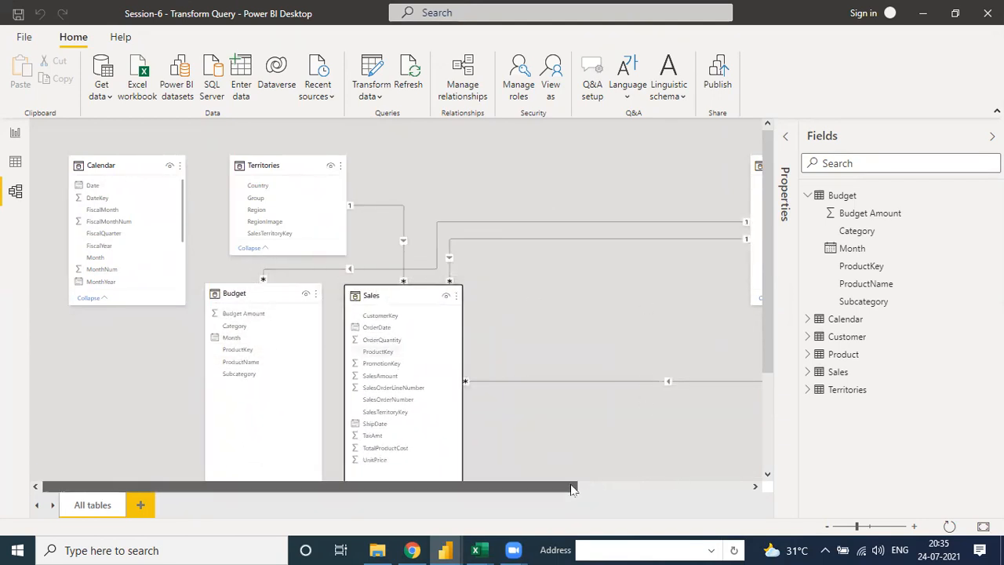
# Step: Move the Product table closer to Territories in the top row and raise the Customer table beside Product
pyautogui.moveTo(569, 485); pyautogui.dragTo(711, 484)
pyautogui.moveTo(609, 167); pyautogui.dragTo(329, 152)
pyautogui.moveTo(651, 410); pyautogui.dragTo(652, 209)
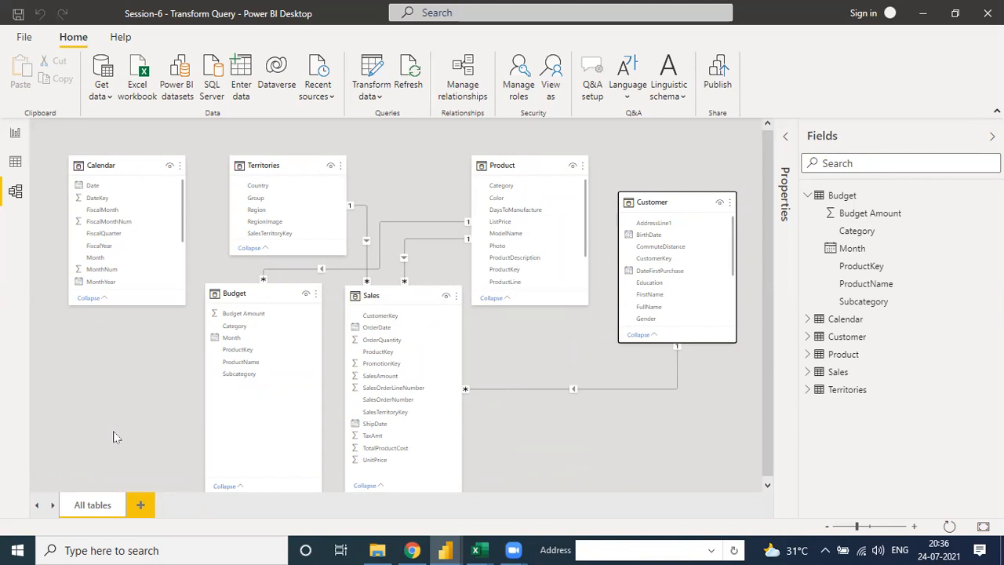
pyautogui.click(125, 424)
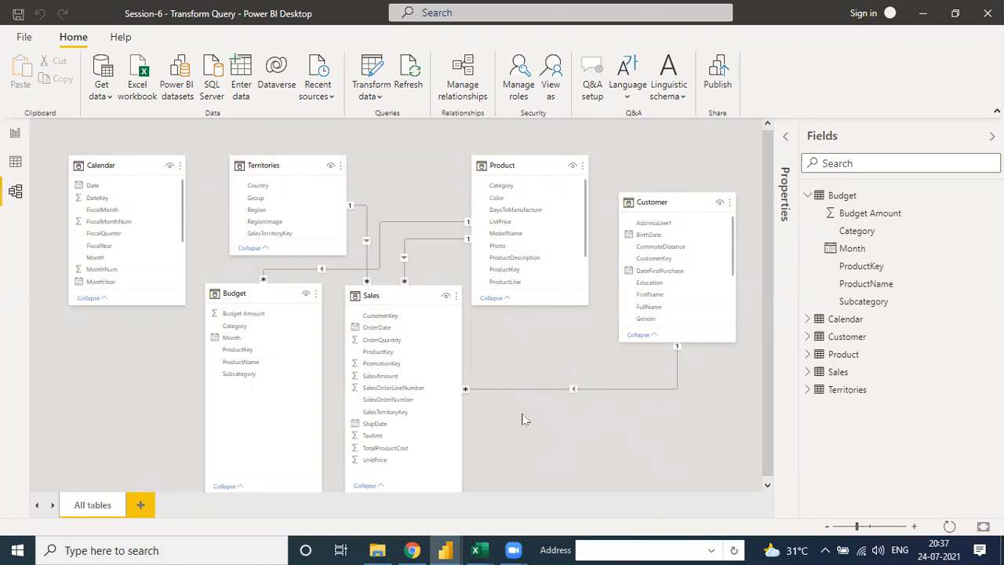
# Step: Delete the relationship between the Product and Sales tables
pyautogui.rightClick(414, 239)
pyautogui.click(431, 249)
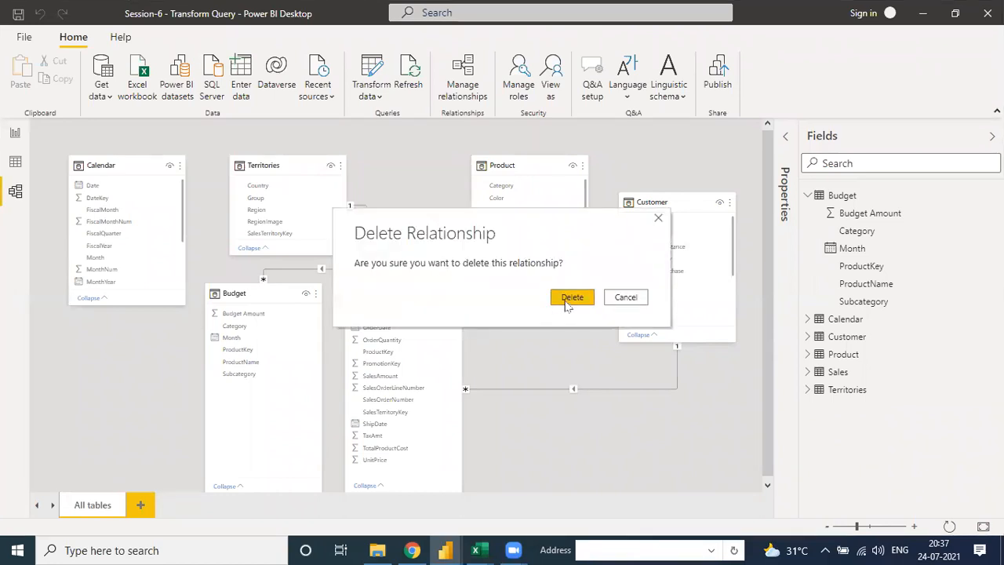